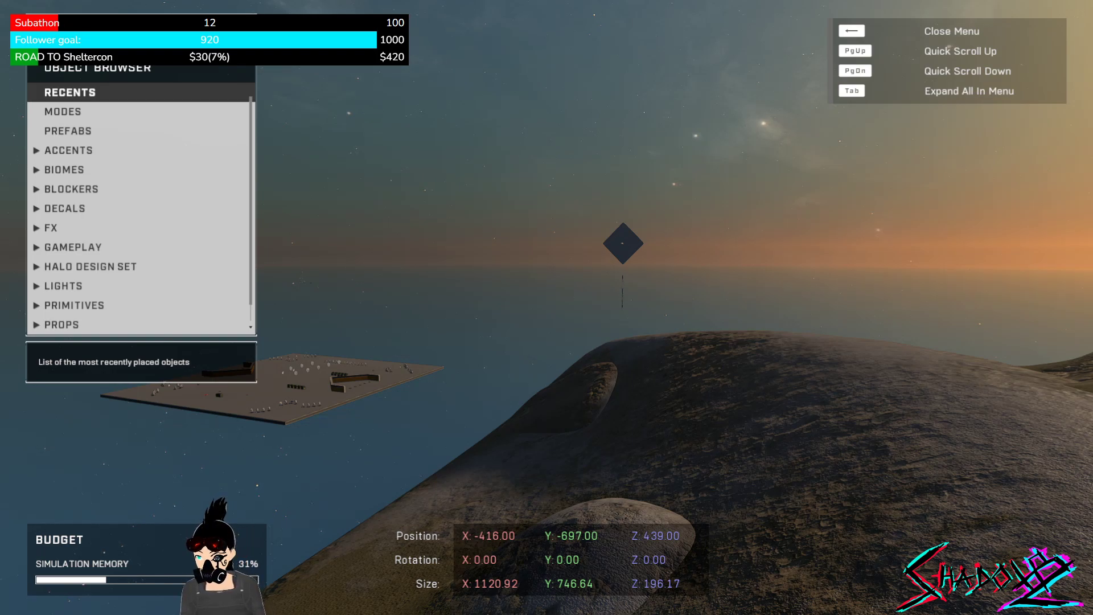
{"action": "key", "text": "Down"}
{"action": "key", "text": "Up"}
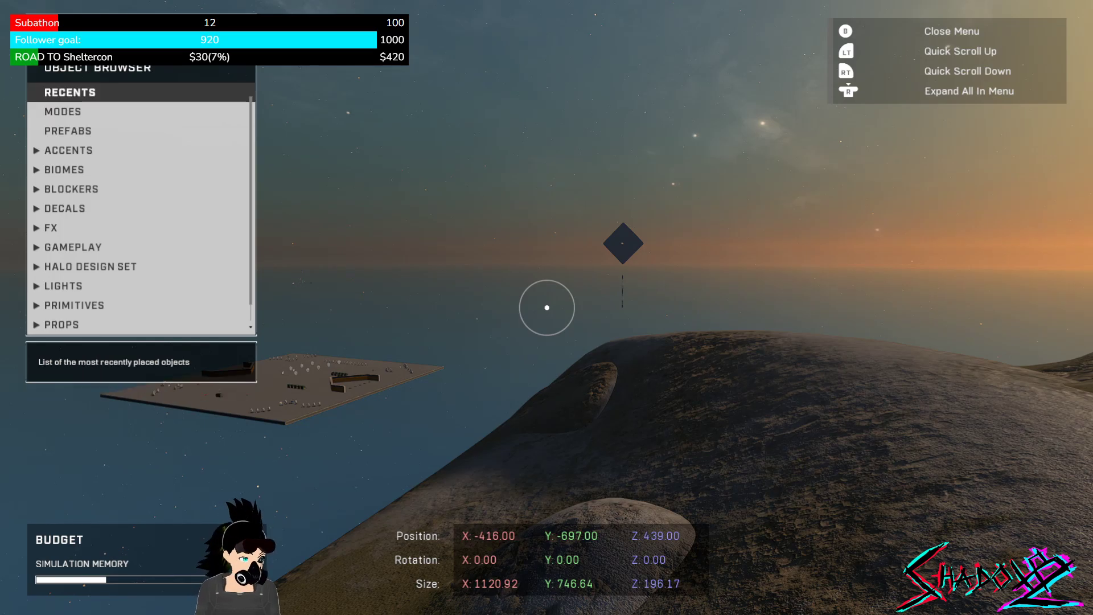
{"action": "key", "text": "Escape"}
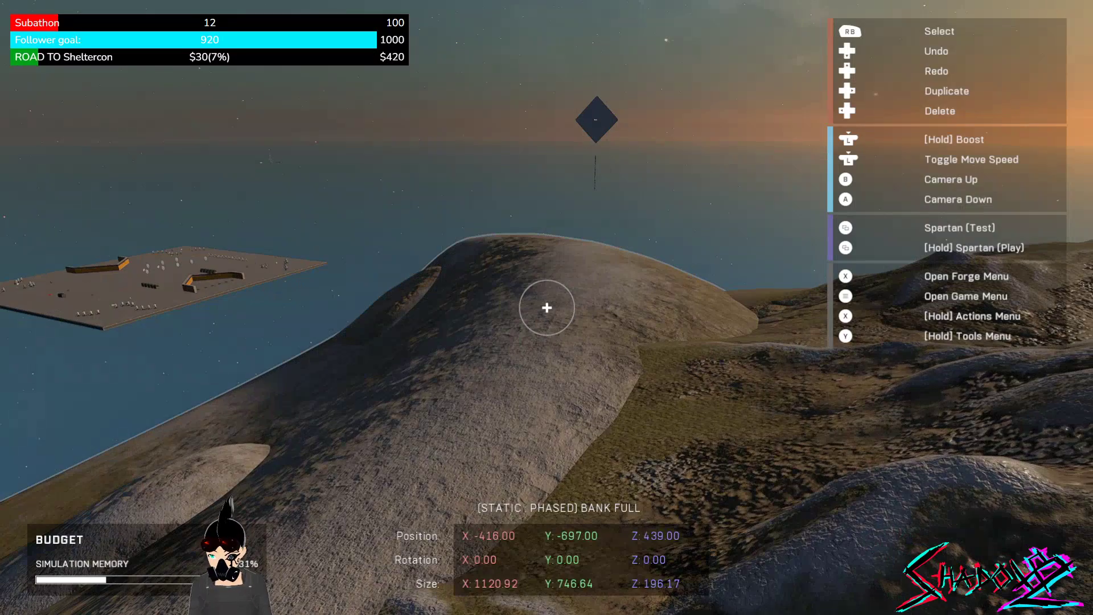
Examine the Recents, Modes and Prefabs categories of the Object Browser.
{"action": "key", "text": "x"}
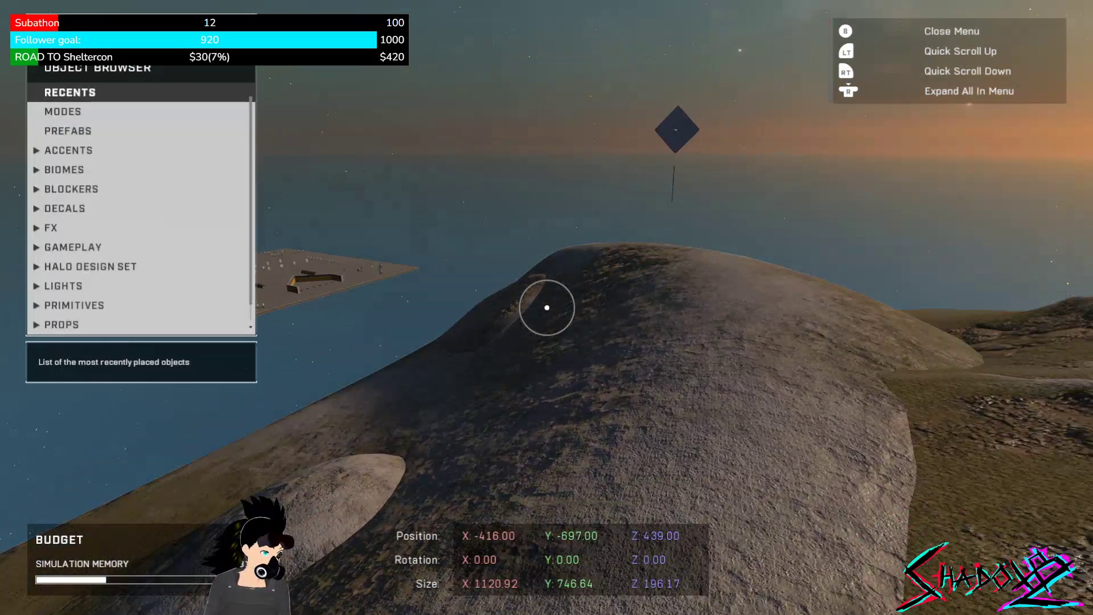
{"action": "key", "text": "Down"}
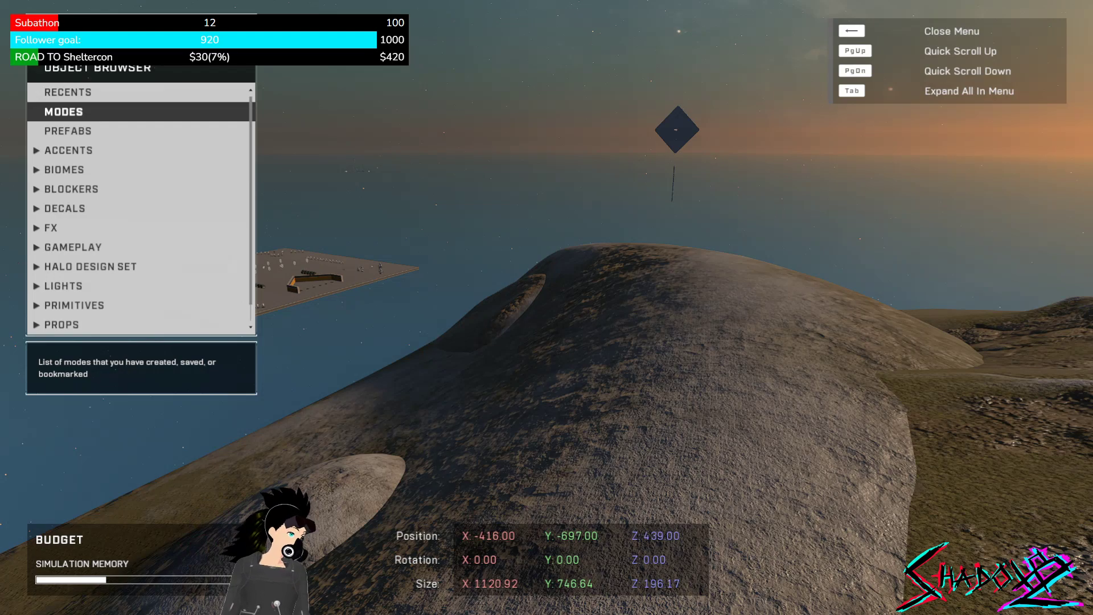
{"action": "key", "text": "Down"}
{"action": "key", "text": "Up"}
{"action": "key", "text": "Up"}
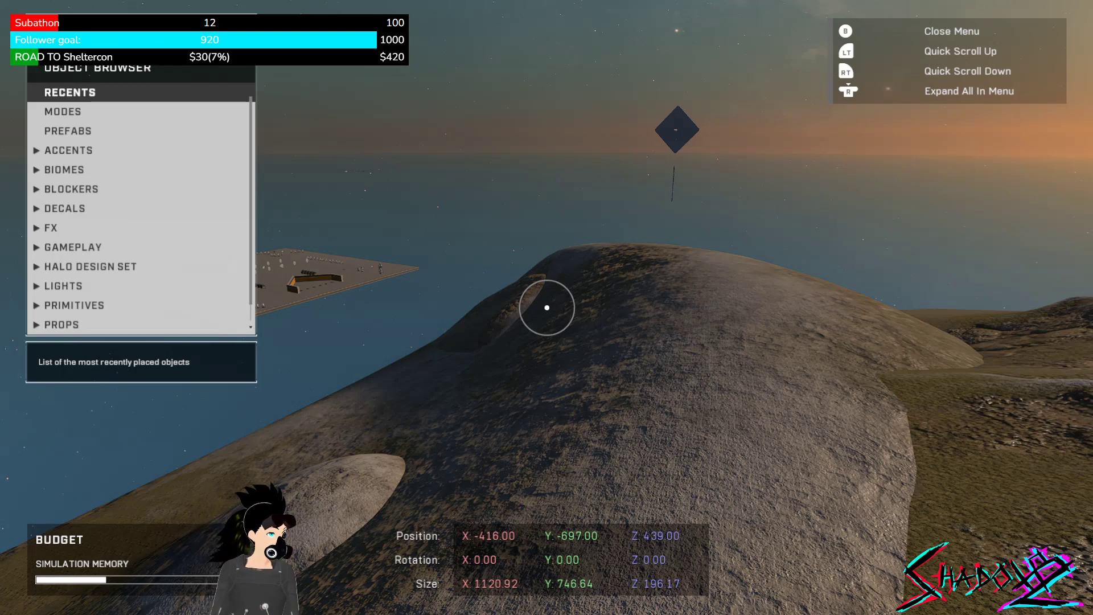
{"action": "key", "text": "Down"}
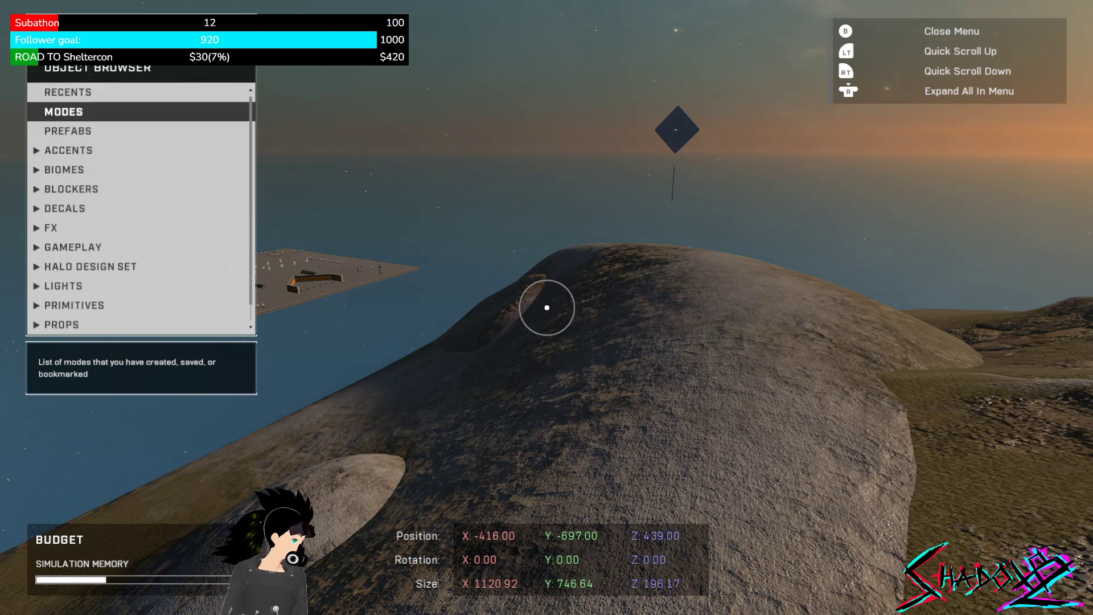
{"action": "key", "text": "Up"}
{"action": "key", "text": "Down"}
{"action": "key", "text": "Down"}
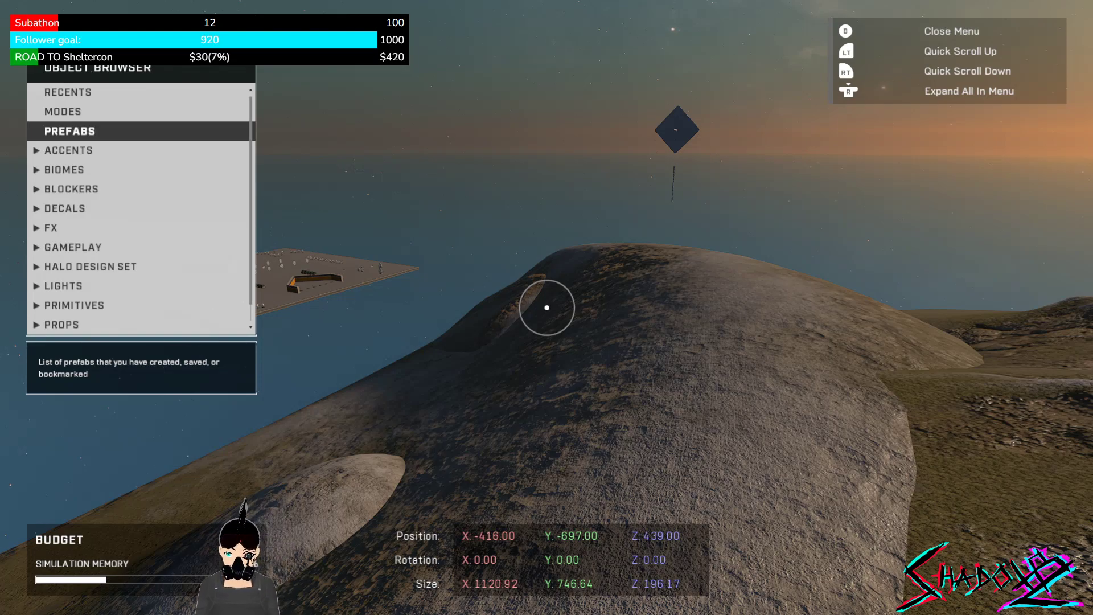
Place an Alpine Bush A from the Bushes category under Biomes onto the map.
{"action": "key", "text": "Down"}
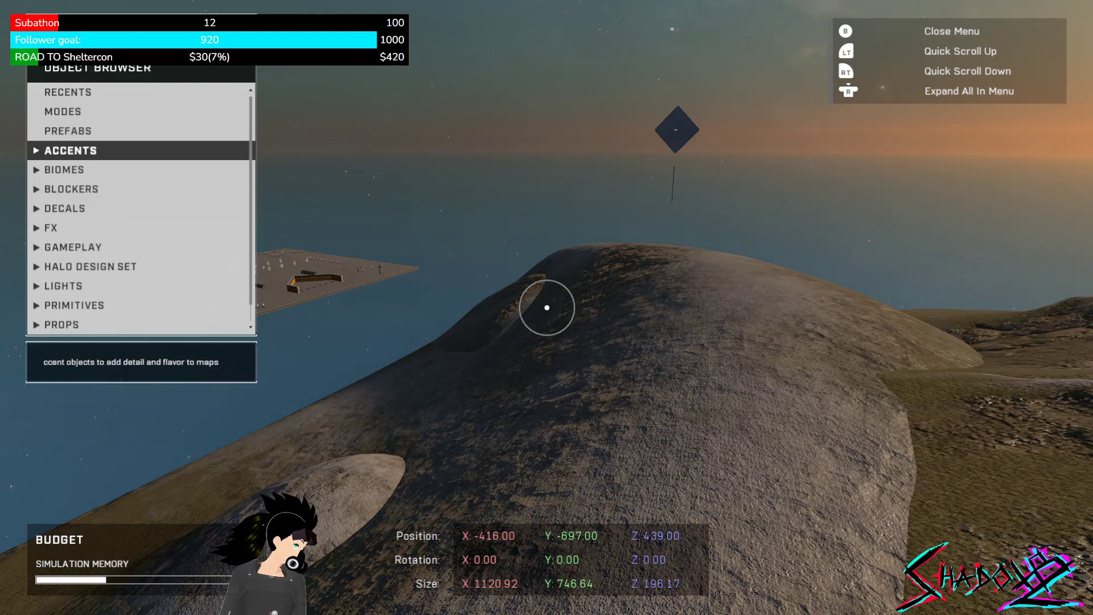
{"action": "key", "text": "Down"}
{"action": "key", "text": "Return"}
{"action": "key", "text": "Down"}
{"action": "key", "text": "Return"}
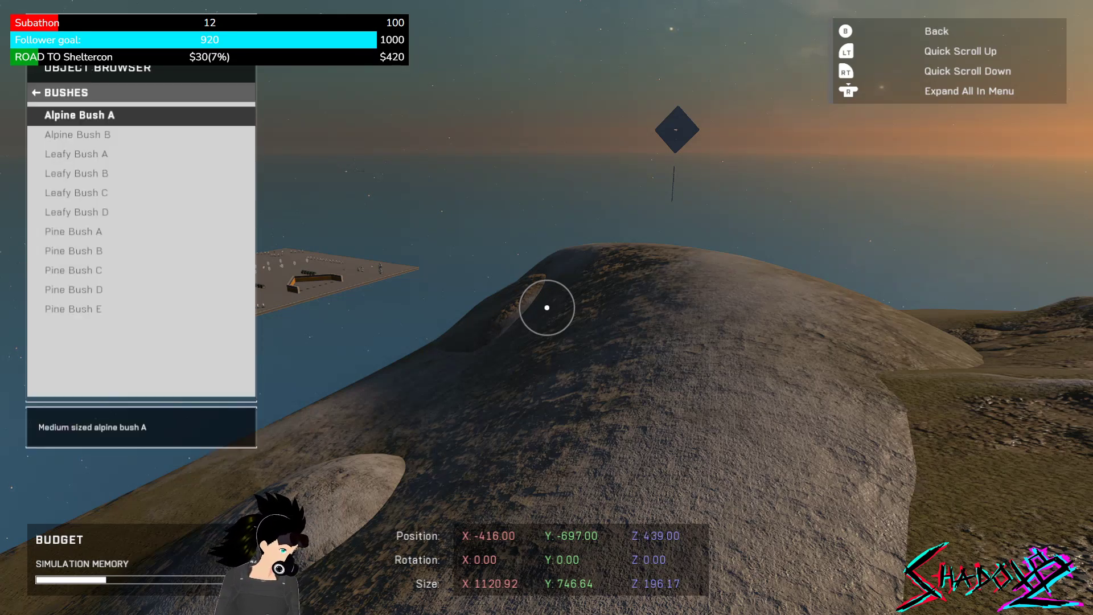
{"action": "key", "text": "Return"}
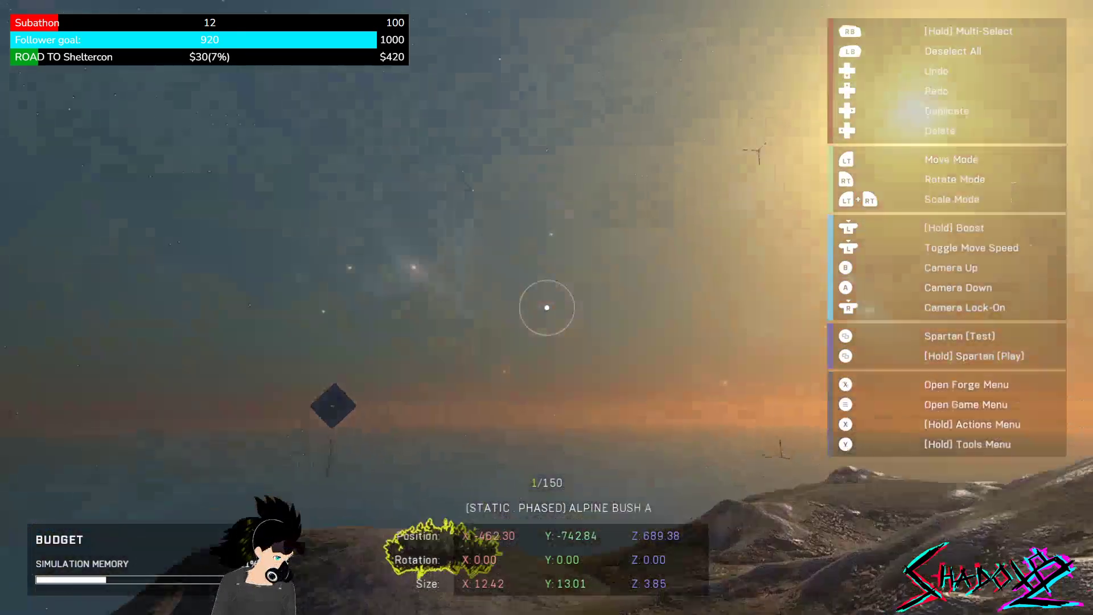
Raise and shift the Alpine Bush A to X -446, Z 716 in Move mode.
{"action": "key", "text": "ctrl+z"}
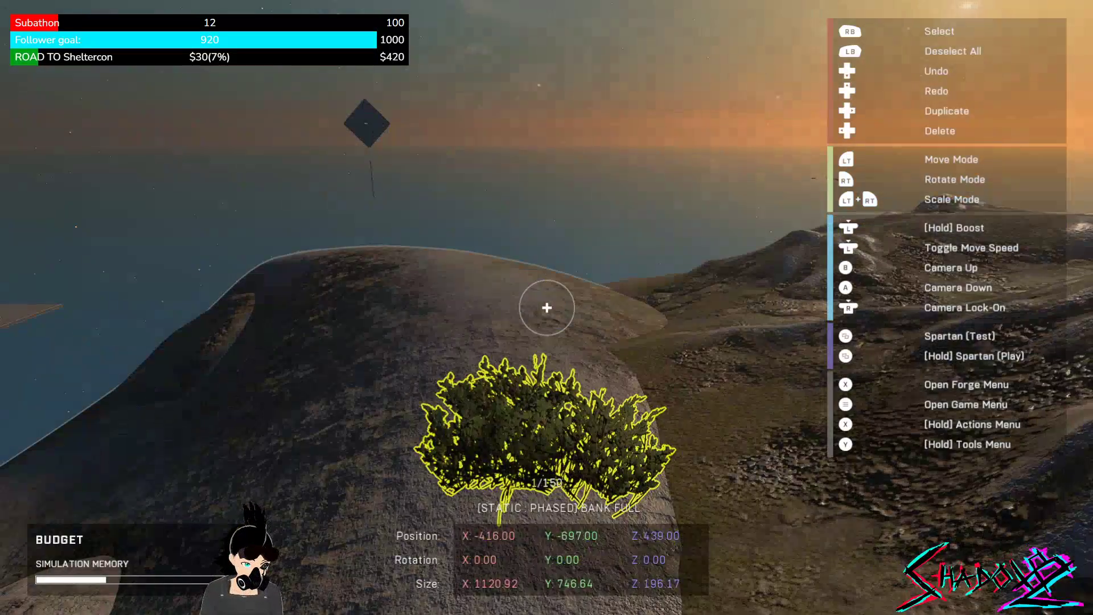
{"action": "key", "text": "2"}
{"action": "key", "text": "1"}
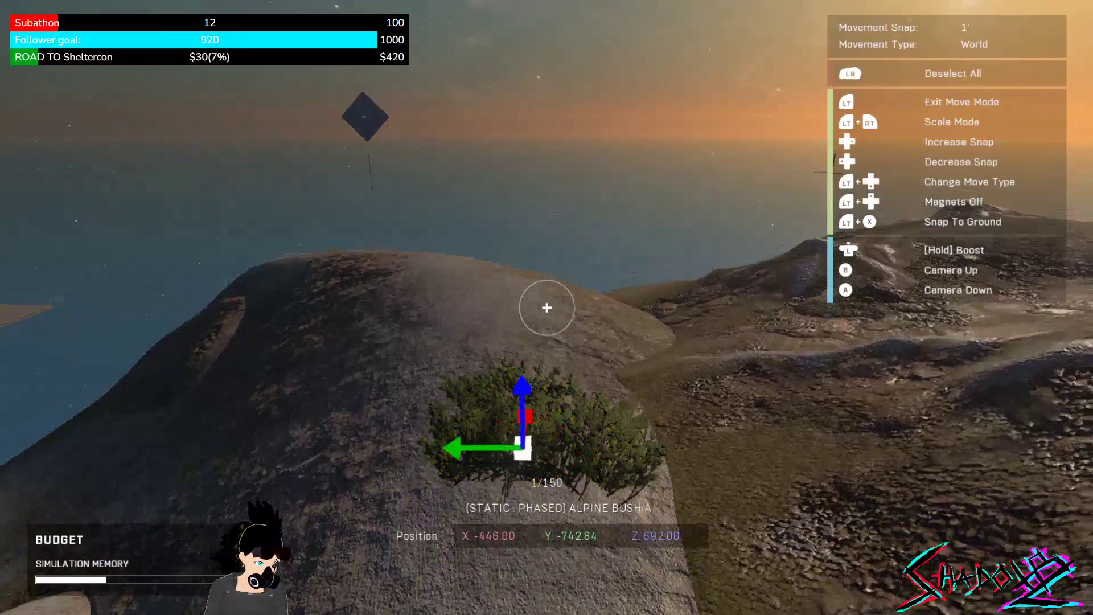
{"action": "key", "text": "1"}
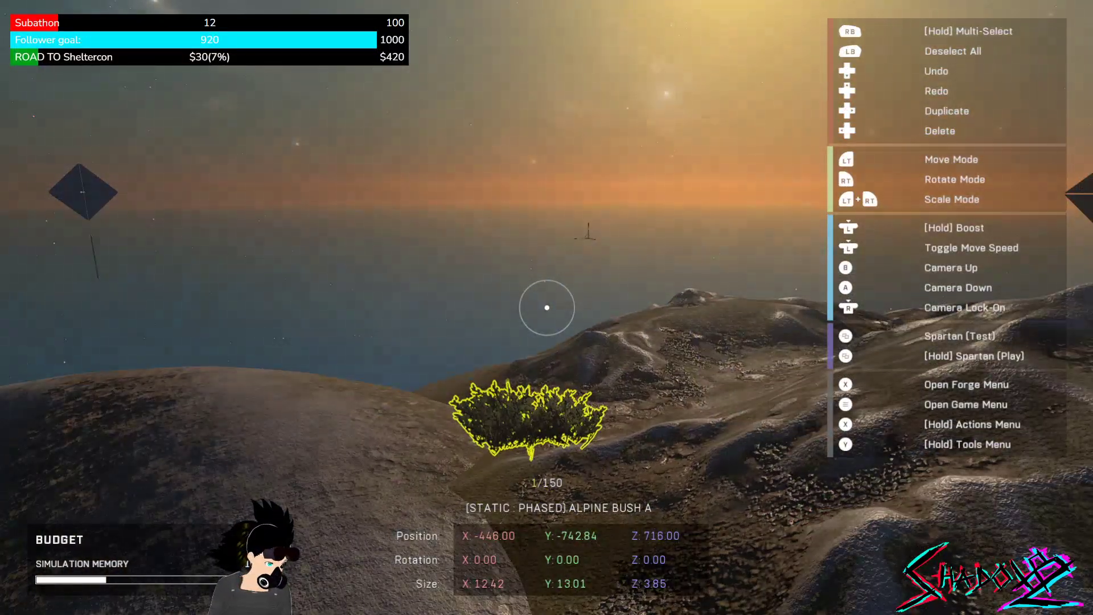
Move the Alpine Bush A to X -444, Y -755 and try out Rotate mode on it.
{"action": "key", "text": "b"}
{"action": "key", "text": "a"}
{"action": "key", "text": "1"}
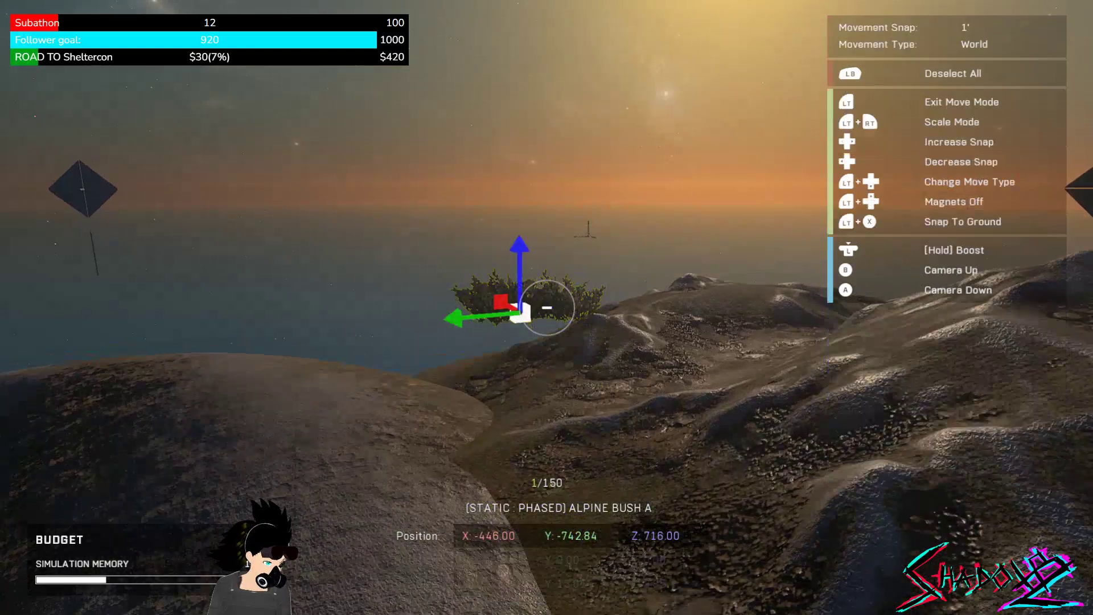
{"action": "key", "text": "2"}
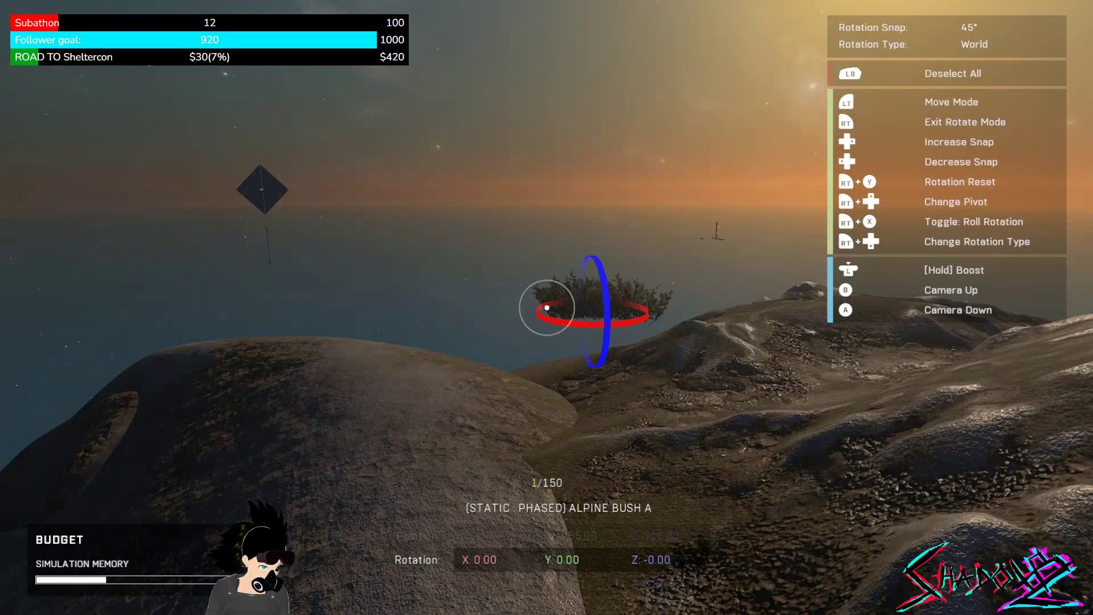
{"action": "key", "text": "2"}
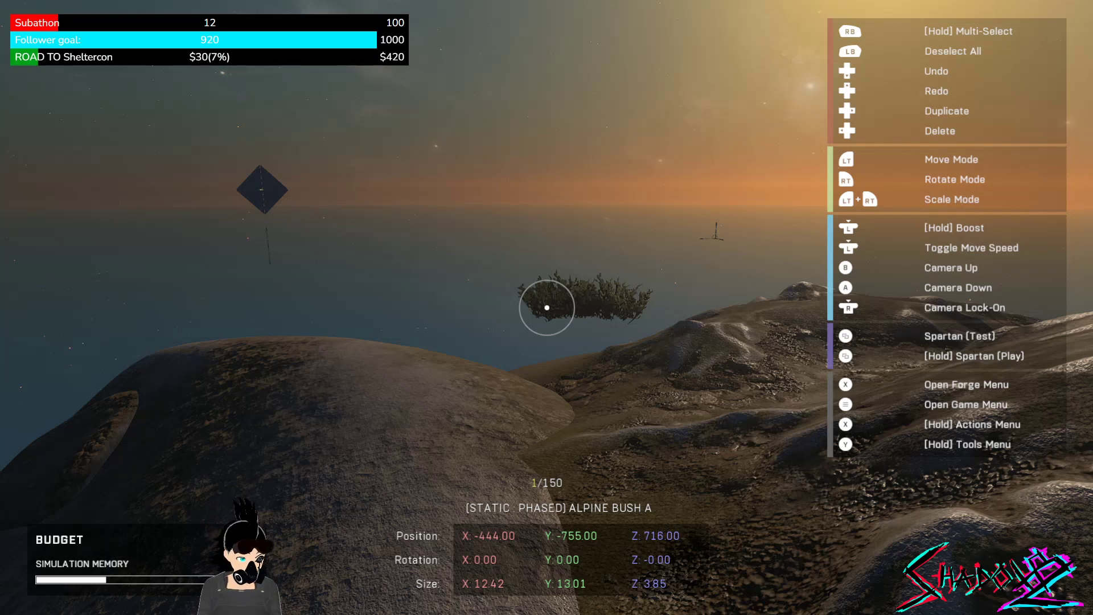
Place an Alpine Bush B from the Bushes category of Biomes at the Alpine Bush A.
{"action": "key", "text": "x"}
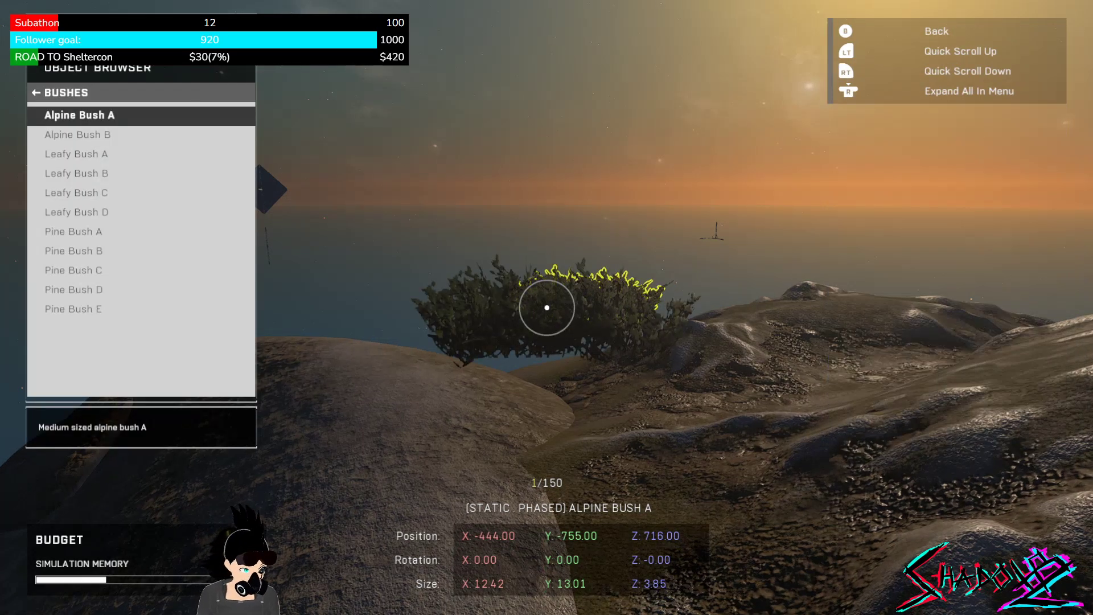
{"action": "key", "text": "Down"}
{"action": "key", "text": "Down"}
{"action": "key", "text": "Escape"}
{"action": "key", "text": "Up"}
{"action": "key", "text": "Down"}
{"action": "key", "text": "Return"}
{"action": "key", "text": "Down"}
{"action": "key", "text": "Return"}
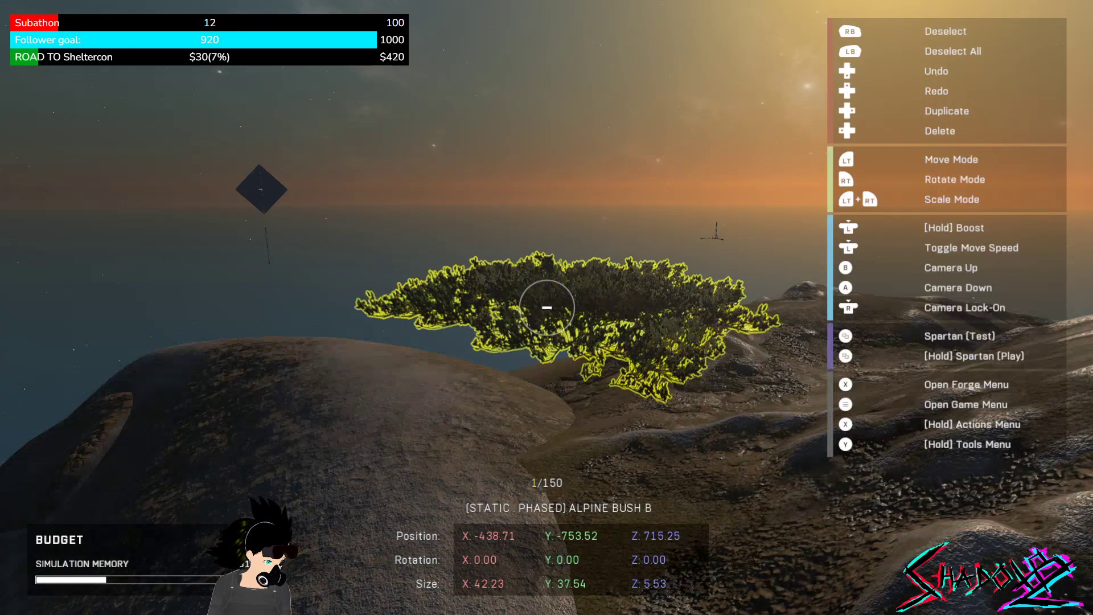
{"action": "key", "text": "x"}
{"action": "key", "text": "Escape"}
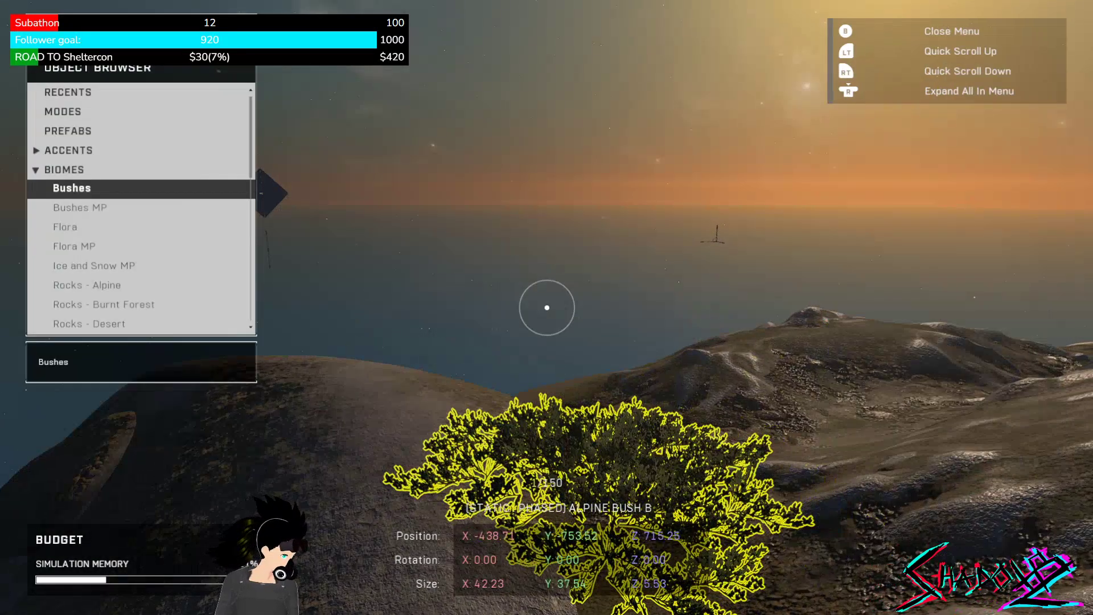
{"action": "key", "text": "Escape"}
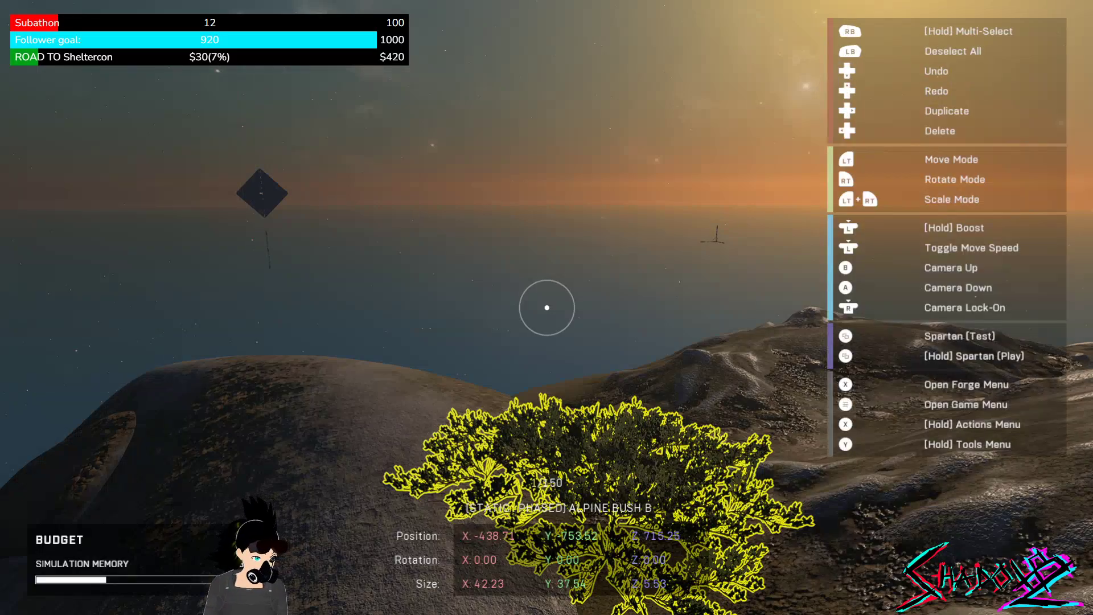
{"action": "key", "text": "b"}
{"action": "key", "text": "a"}
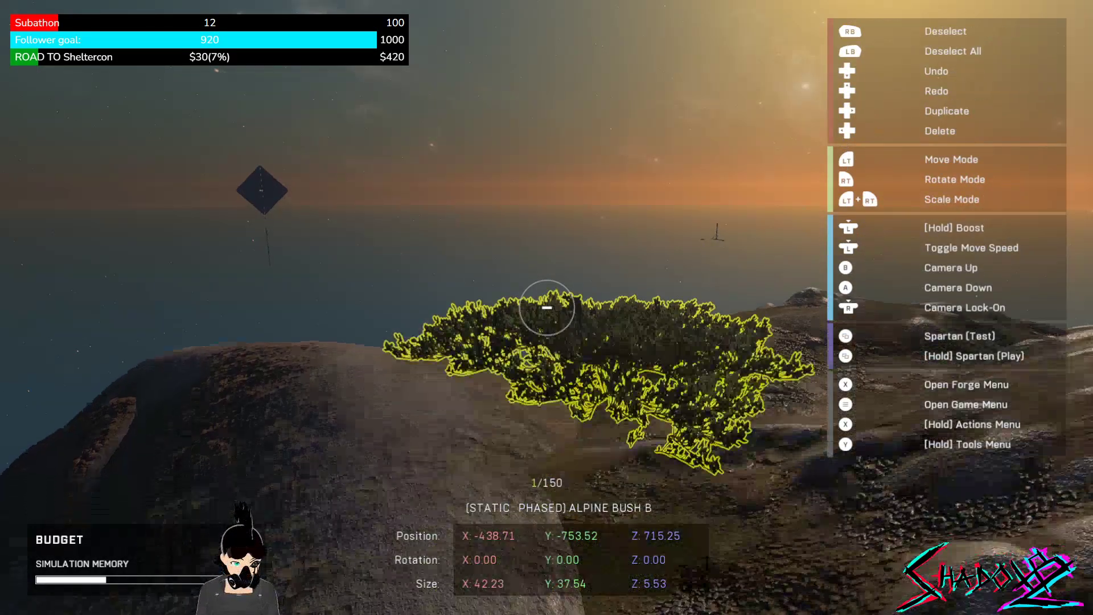
{"action": "key", "text": "r"}
{"action": "key", "text": "r"}
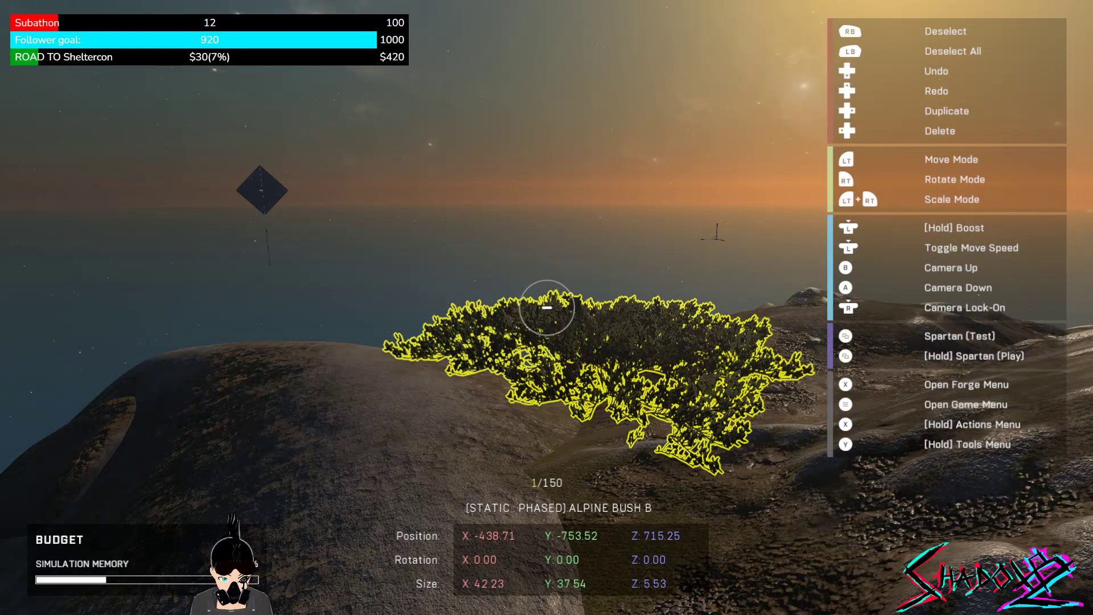
Look over the object actions available for the selected bush, including Create Prefab.
{"action": "key", "text": "x"}
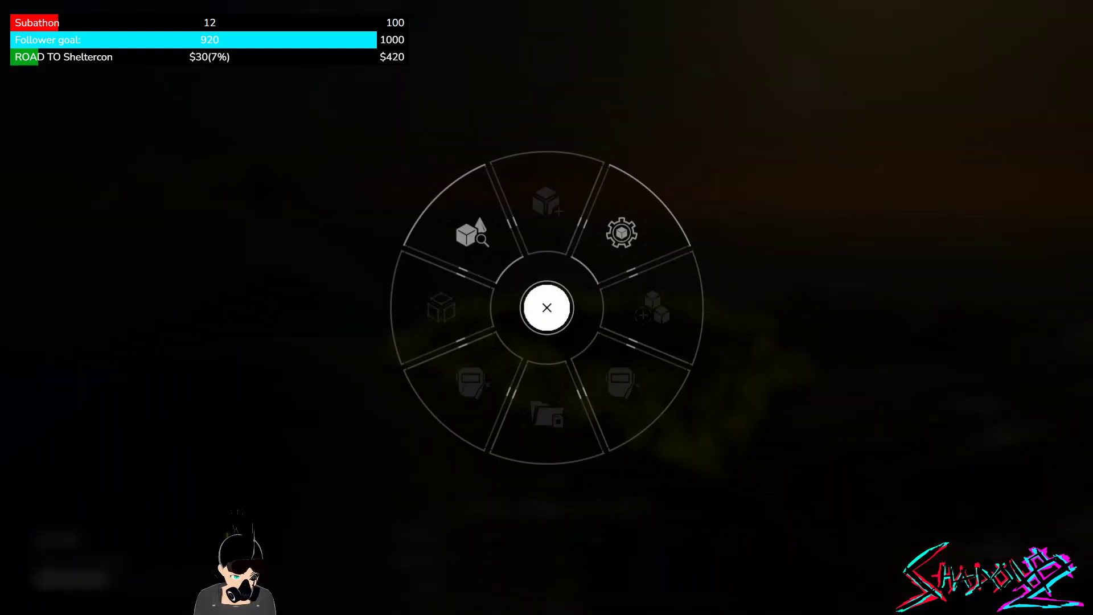
{"action": "key", "text": "x"}
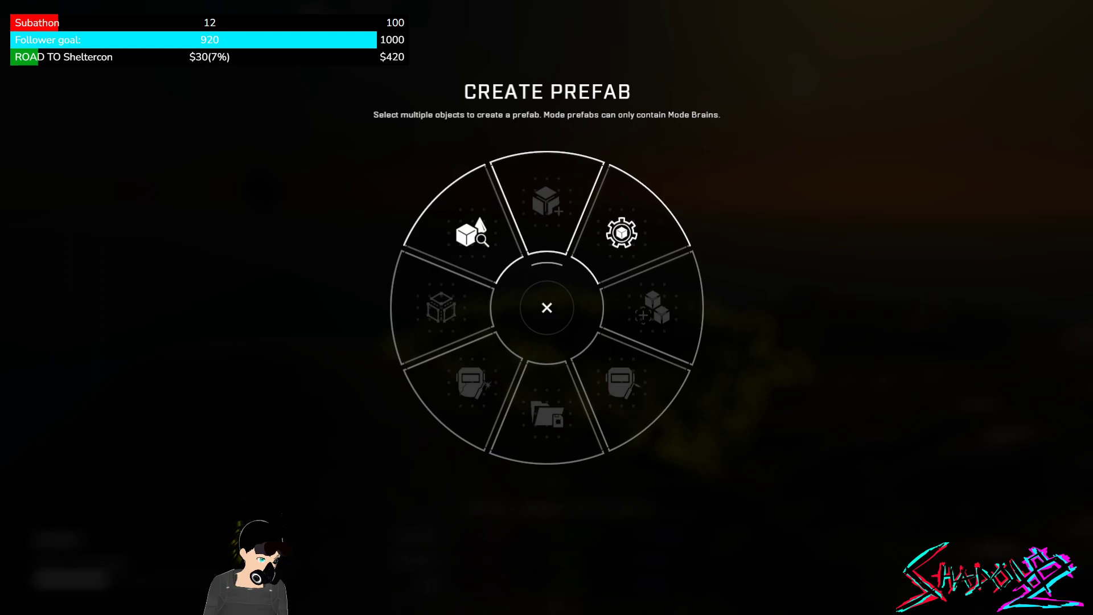
{"action": "key", "text": "Escape"}
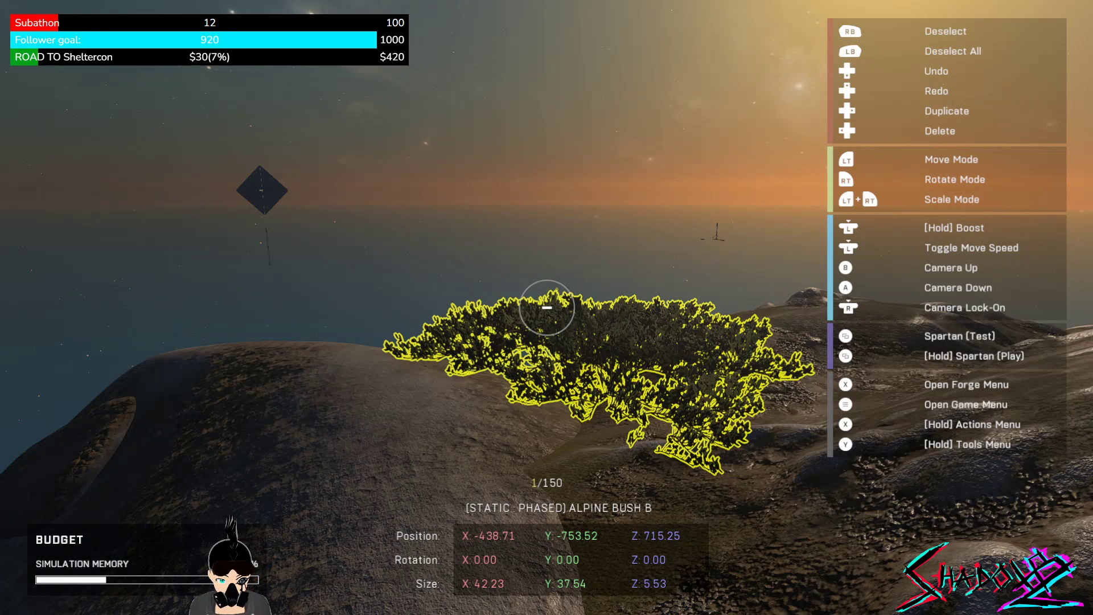
Quicksave the current map.
{"action": "key", "text": "y"}
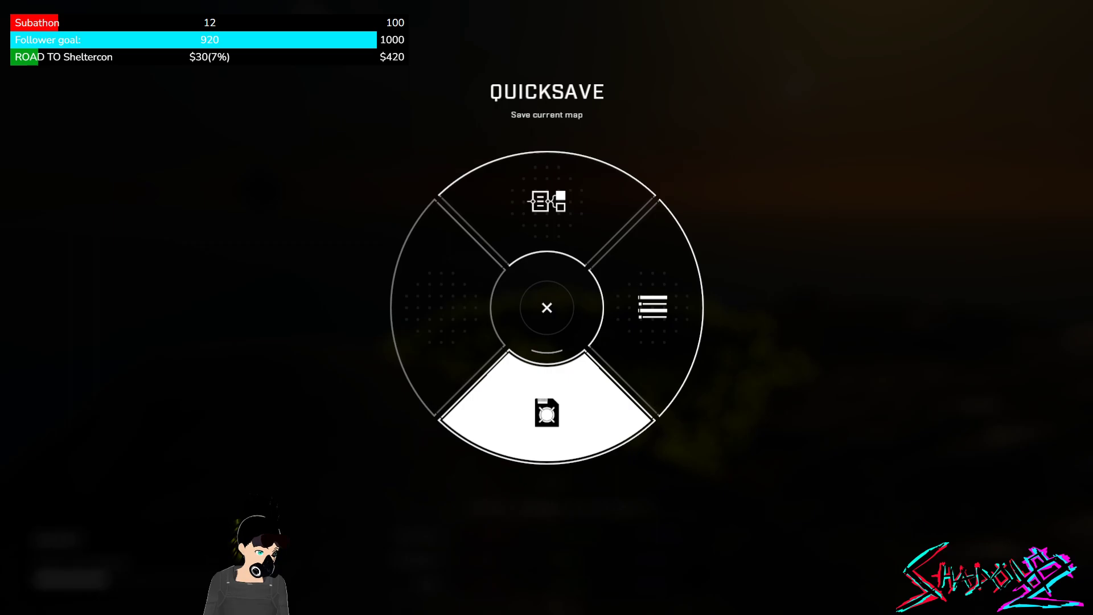
{"action": "key", "text": "y"}
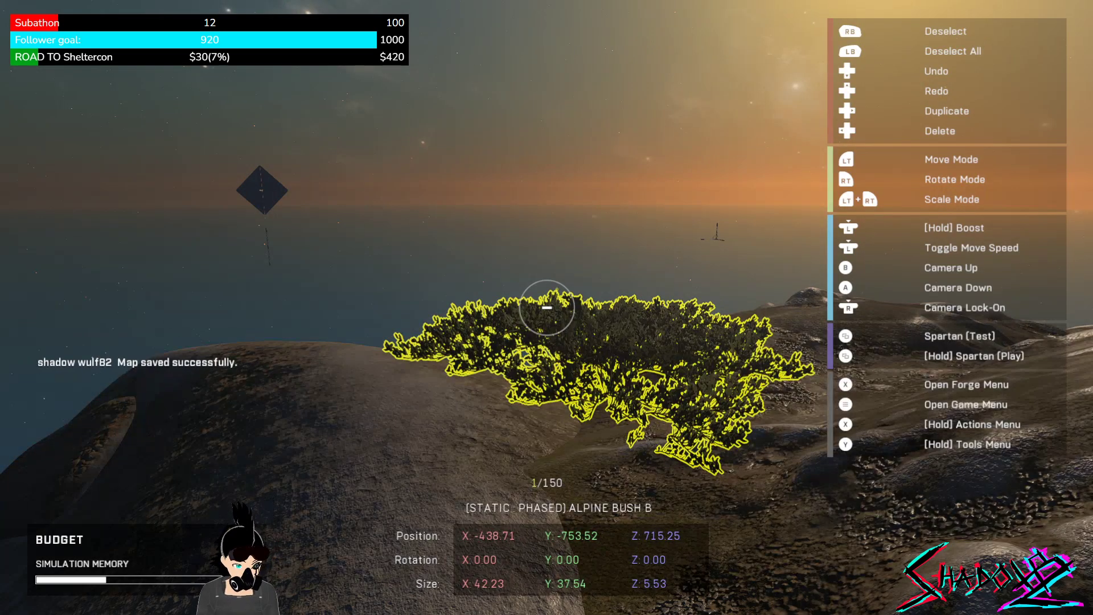
Review the map's build options such as Lighting, Nav Mesh and Audio without starting a build.
{"action": "key", "text": "y"}
{"action": "key", "text": "a"}
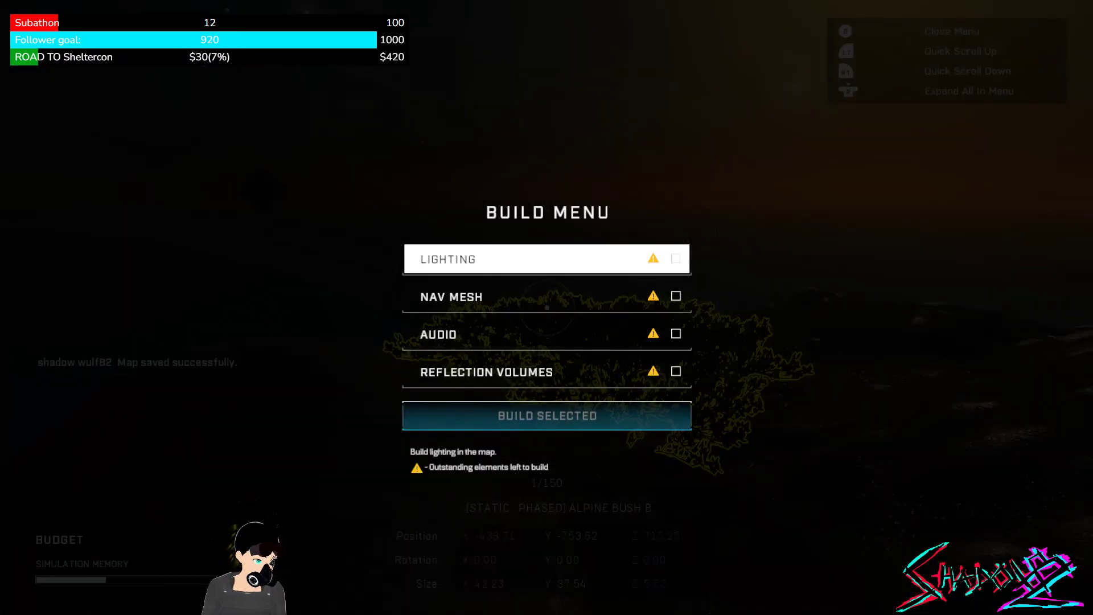
{"action": "key", "text": "Down"}
{"action": "key", "text": "Down"}
{"action": "key", "text": "Down"}
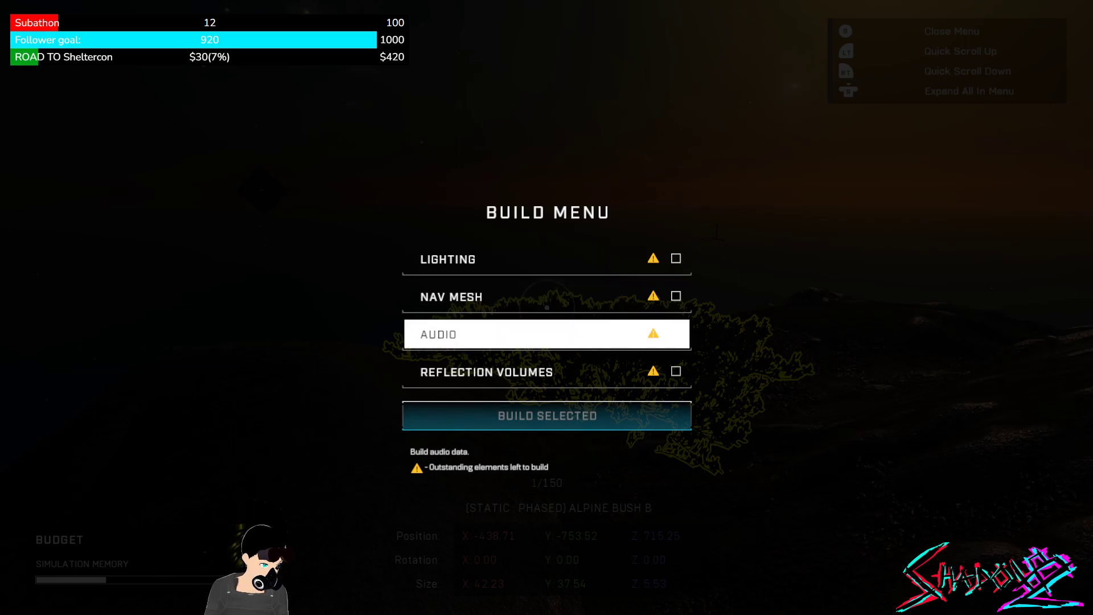
{"action": "key", "text": "b"}
Open the Node Graph and examine the nodes offered in the AI category of the Node Browser.
{"action": "key", "text": "y"}
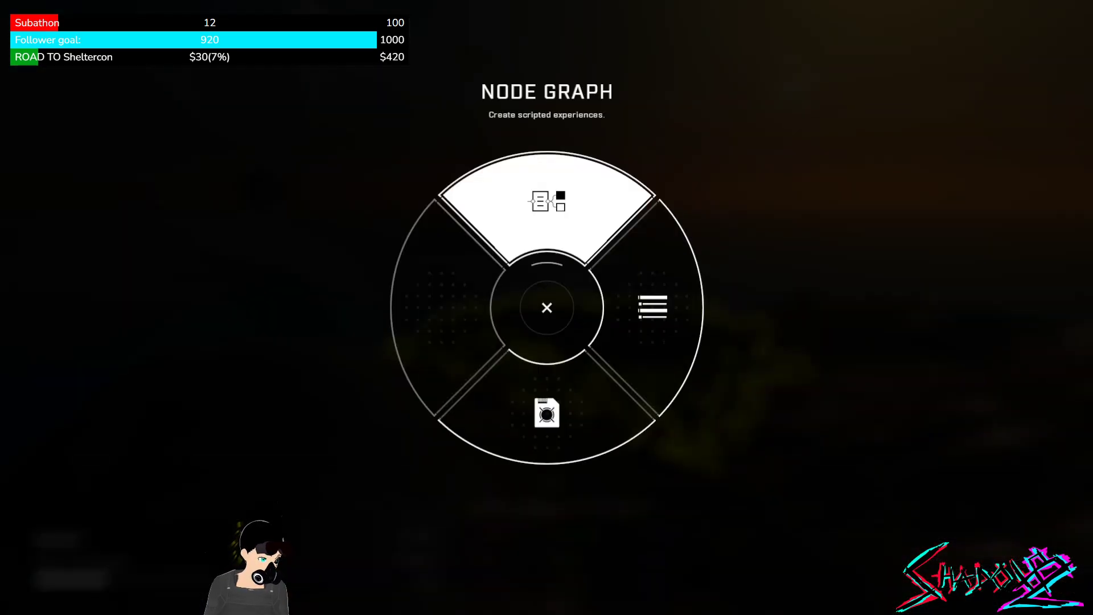
{"action": "key", "text": "a"}
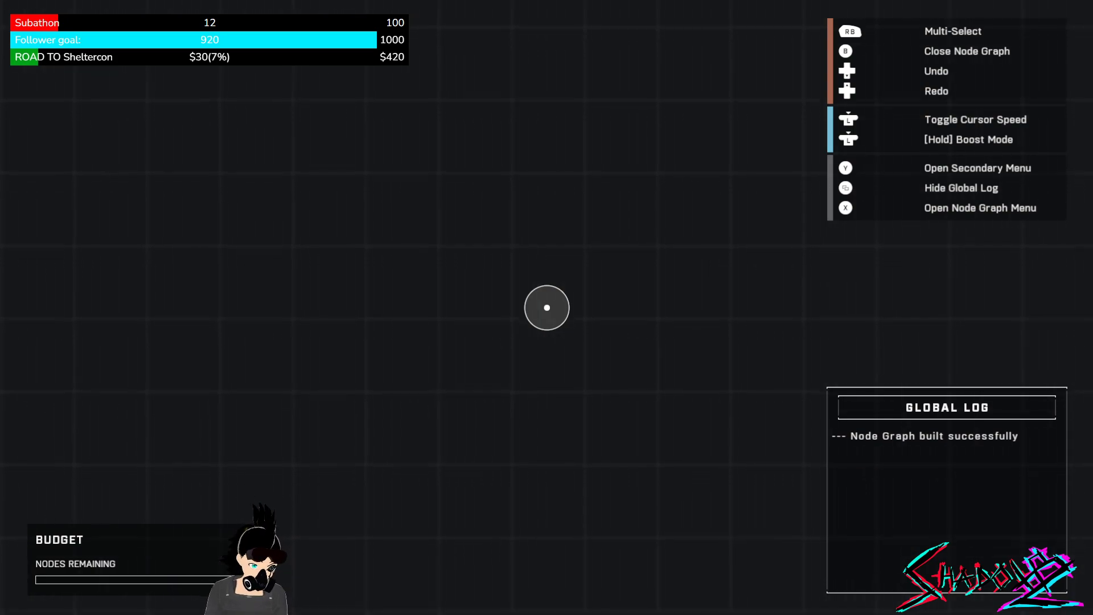
{"action": "key", "text": "x"}
{"action": "key", "text": "Down"}
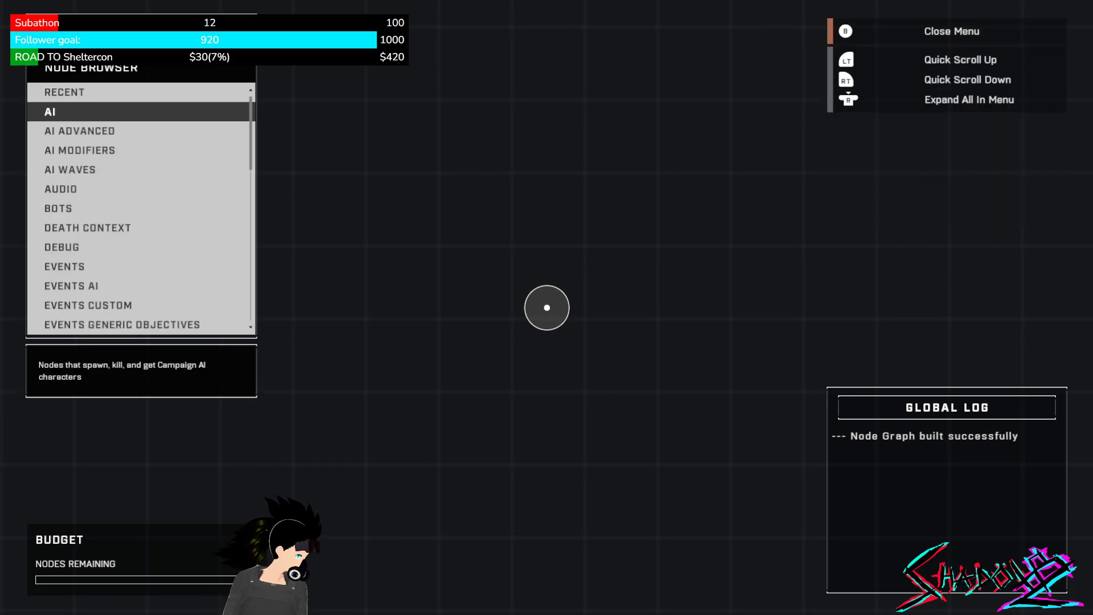
{"action": "key", "text": "Return"}
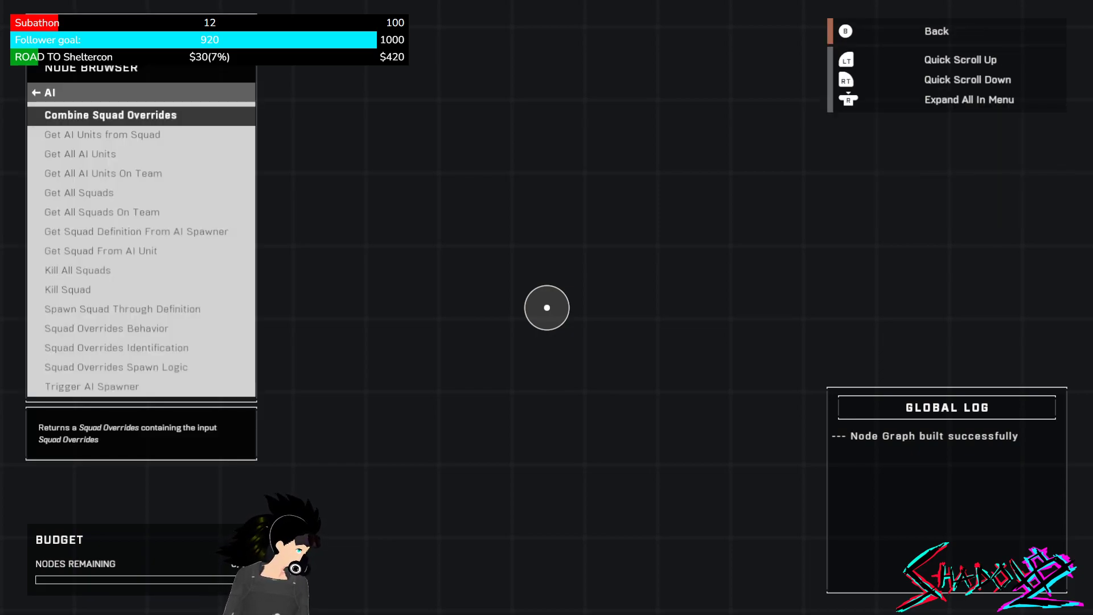
{"action": "key", "text": "Down"}
{"action": "key", "text": "Down"}
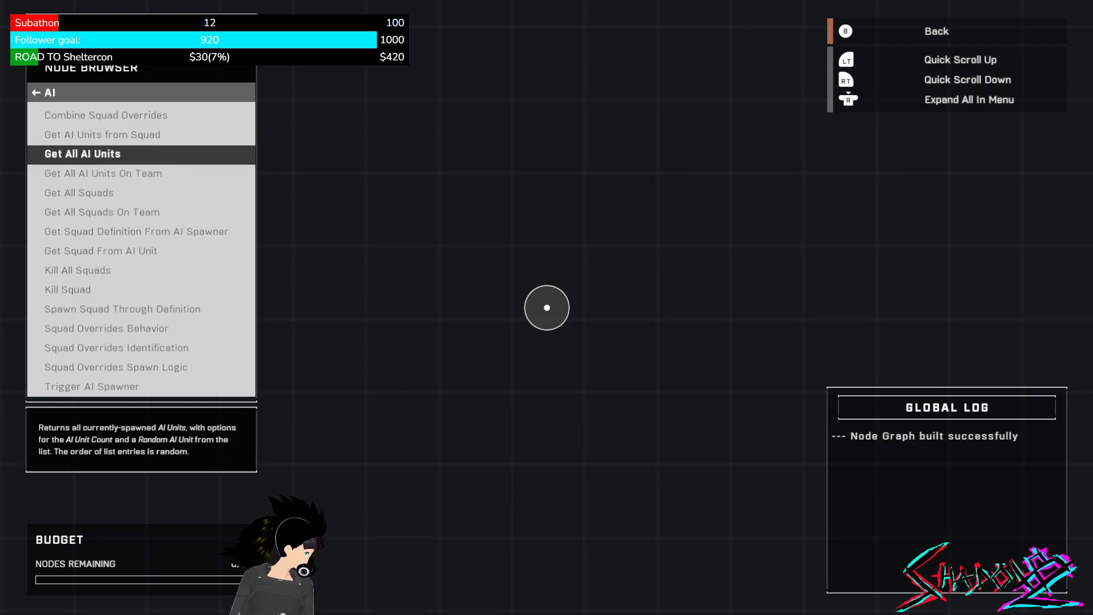
{"action": "key", "text": "Escape"}
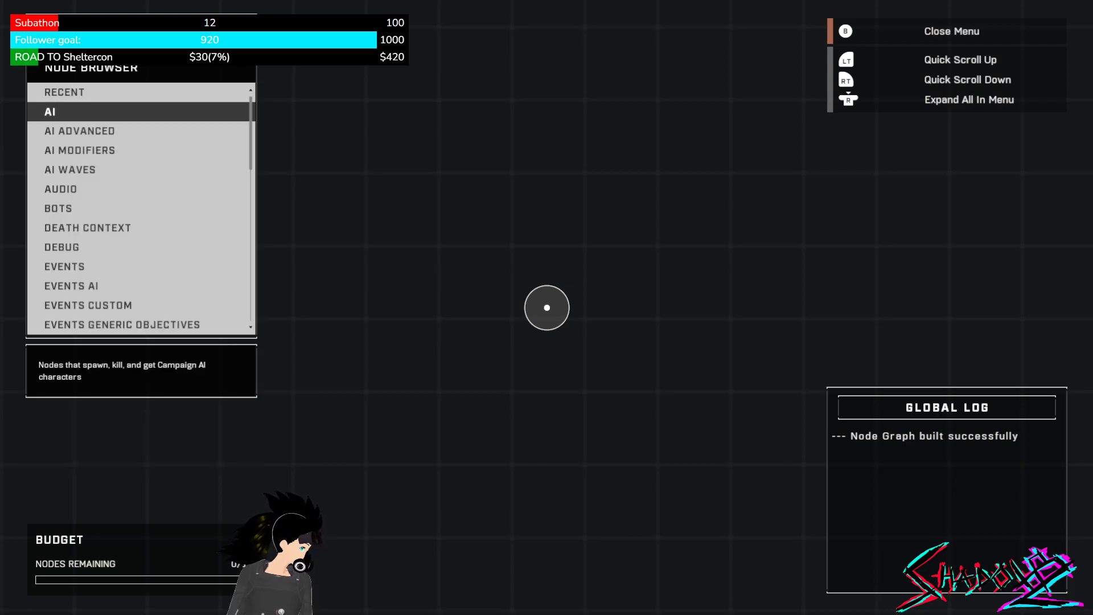
Review the Node Browser categories and their descriptions from AI down to Lists Casts.
{"action": "key", "text": "Down"}
{"action": "key", "text": "Down"}
{"action": "key", "text": "Down"}
{"action": "key", "text": "Down"}
{"action": "key", "text": "Down"}
{"action": "key", "text": "Down"}
{"action": "key", "text": "Down"}
{"action": "key", "text": "Down"}
{"action": "key", "text": "Down"}
{"action": "key", "text": "Down"}
{"action": "key", "text": "Down"}
{"action": "key", "text": "Down"}
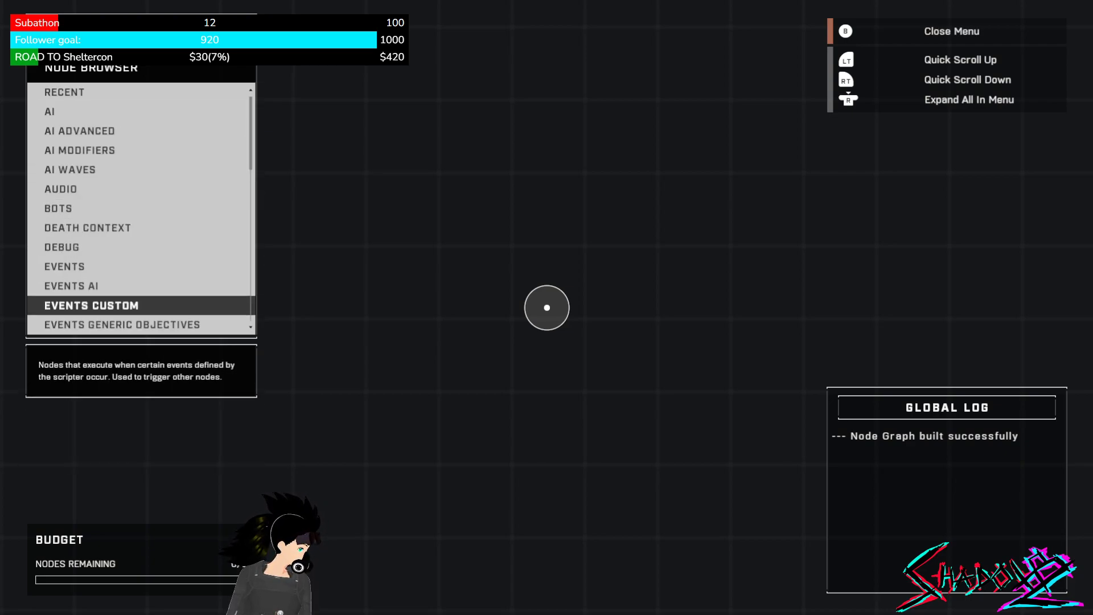
{"action": "key", "text": "Down"}
{"action": "key", "text": "Down"}
{"action": "key", "text": "Down"}
{"action": "key", "text": "Down"}
{"action": "key", "text": "Down"}
{"action": "key", "text": "Down"}
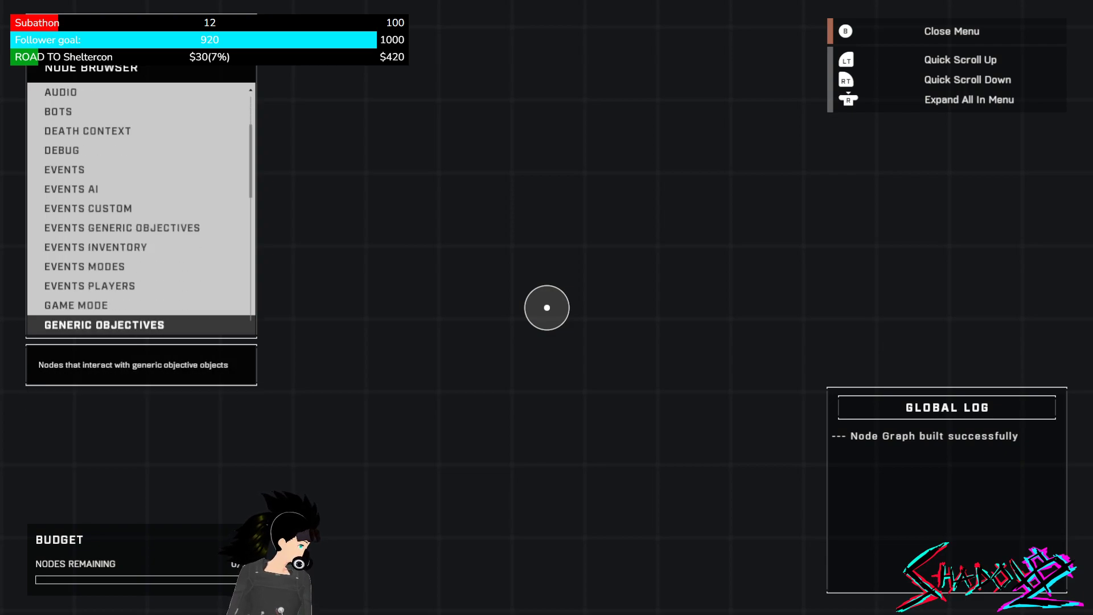
{"action": "key", "text": "Down"}
{"action": "key", "text": "Down"}
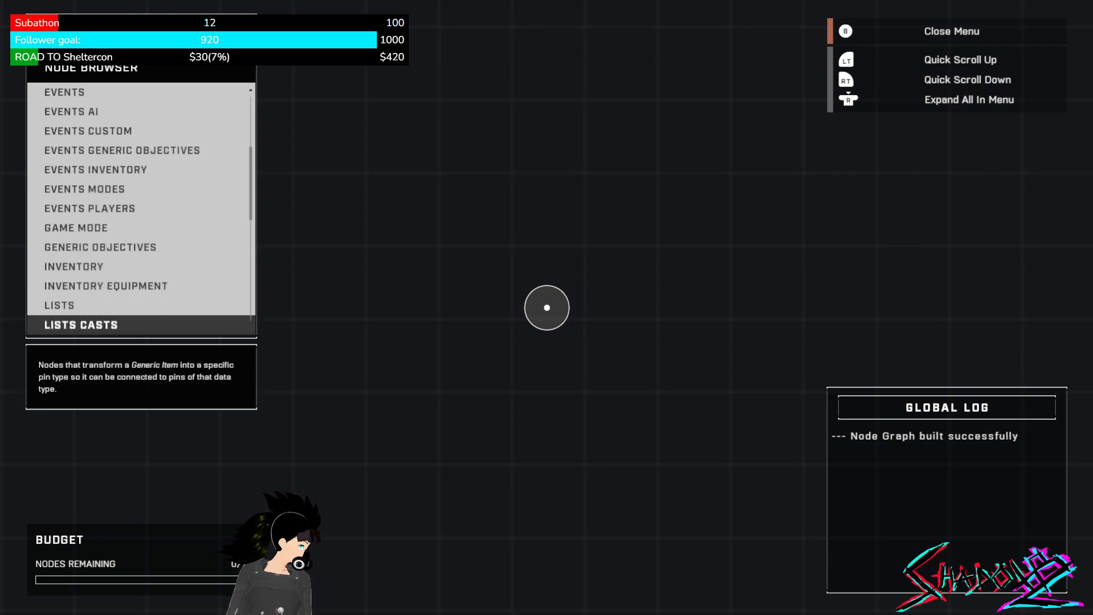
Examine the nodes in the Game Mode category, such as End Round - Winning Team and Get Player Points.
{"action": "key", "text": "Up"}
{"action": "key", "text": "Up"}
{"action": "key", "text": "Up"}
{"action": "key", "text": "Up"}
{"action": "key", "text": "Up"}
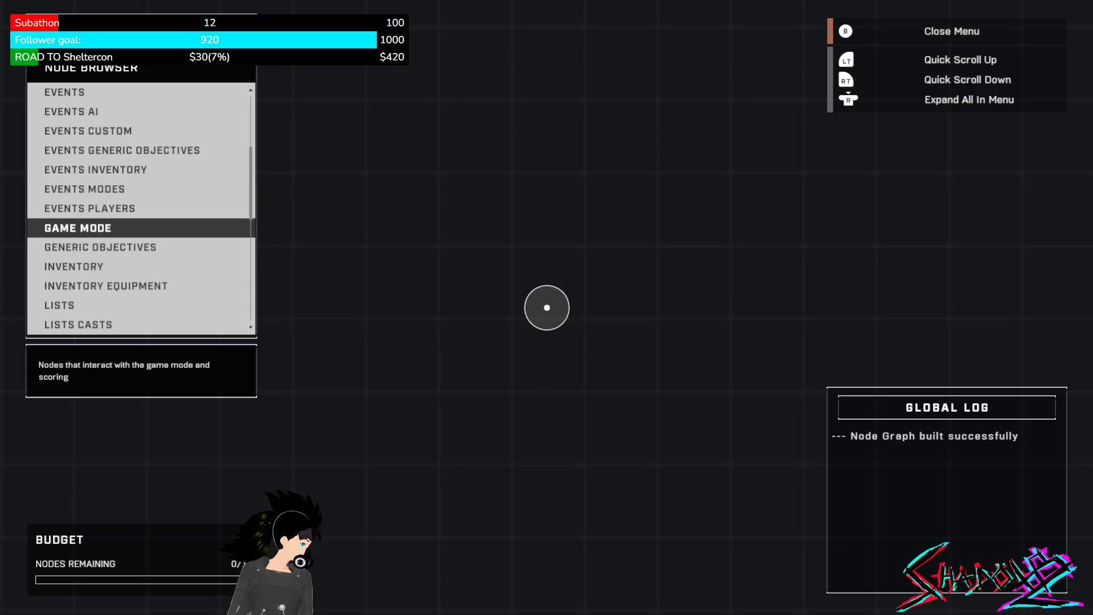
{"action": "key", "text": "Return"}
{"action": "key", "text": "Up"}
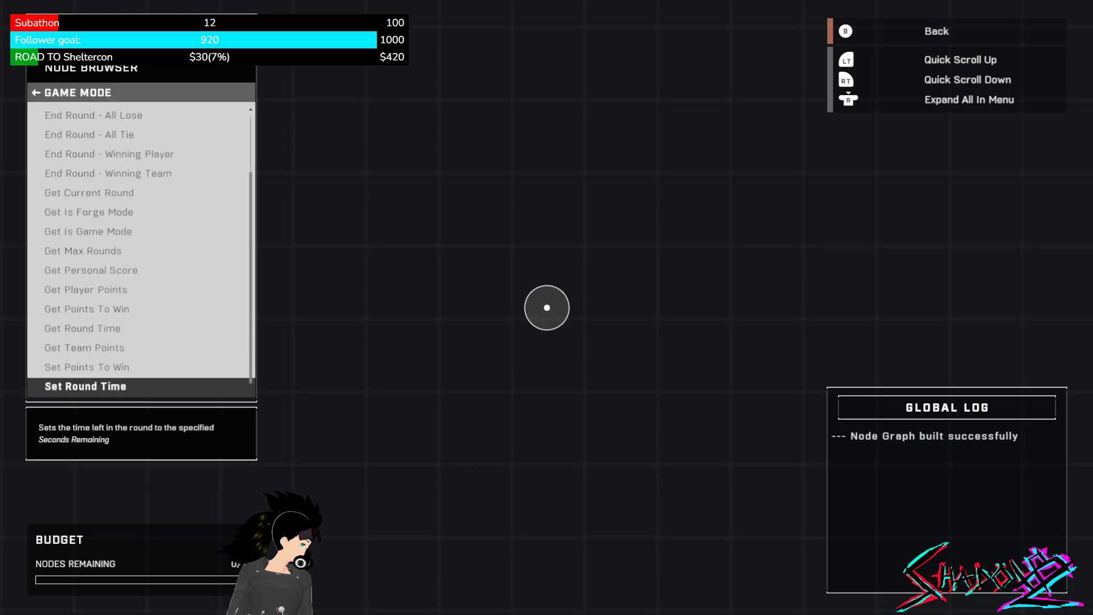
{"action": "key", "text": "Down"}
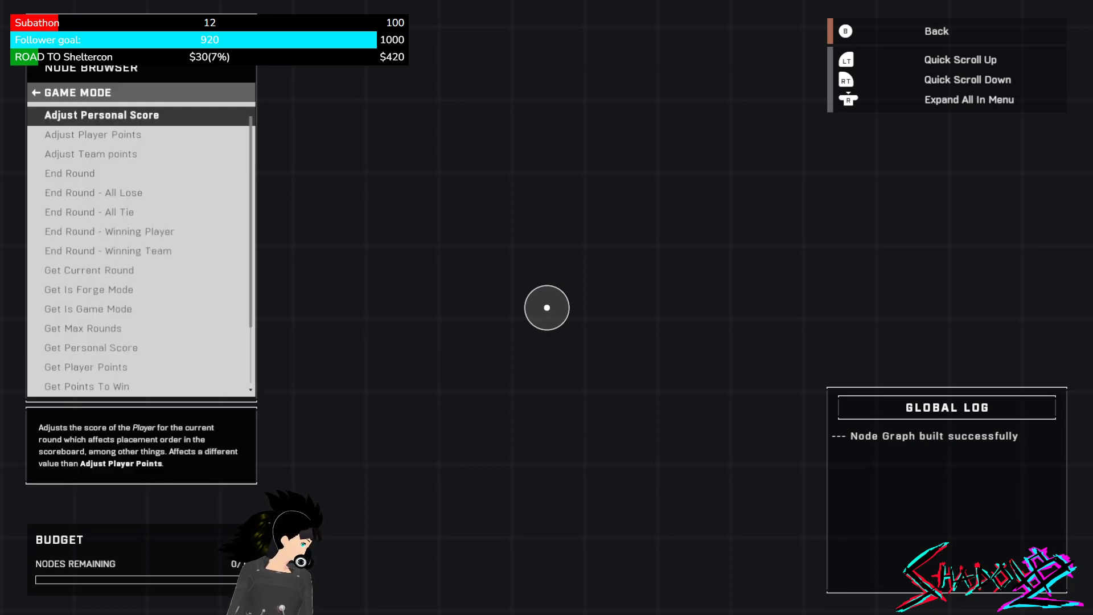
{"action": "key", "text": "Down"}
{"action": "key", "text": "Down"}
{"action": "key", "text": "Down"}
{"action": "key", "text": "Down"}
{"action": "key", "text": "Down"}
{"action": "key", "text": "Down"}
{"action": "key", "text": "Down"}
{"action": "key", "text": "Down"}
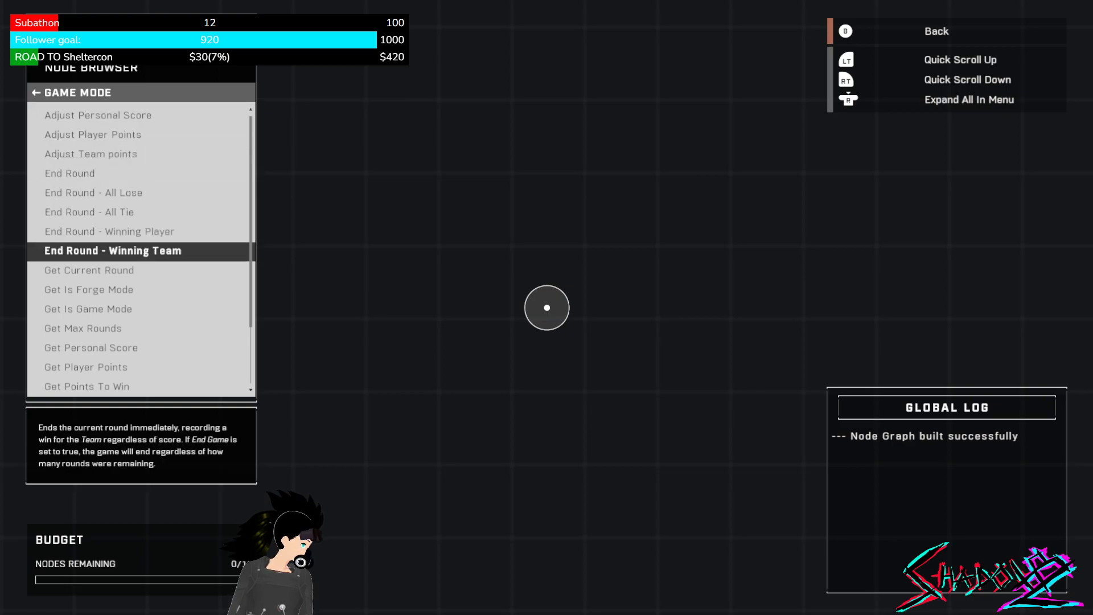
{"action": "key", "text": "Down"}
{"action": "key", "text": "Down"}
{"action": "key", "text": "Down"}
{"action": "key", "text": "Down"}
{"action": "key", "text": "Down"}
{"action": "key", "text": "Down"}
{"action": "key", "text": "Down"}
{"action": "key", "text": "Down"}
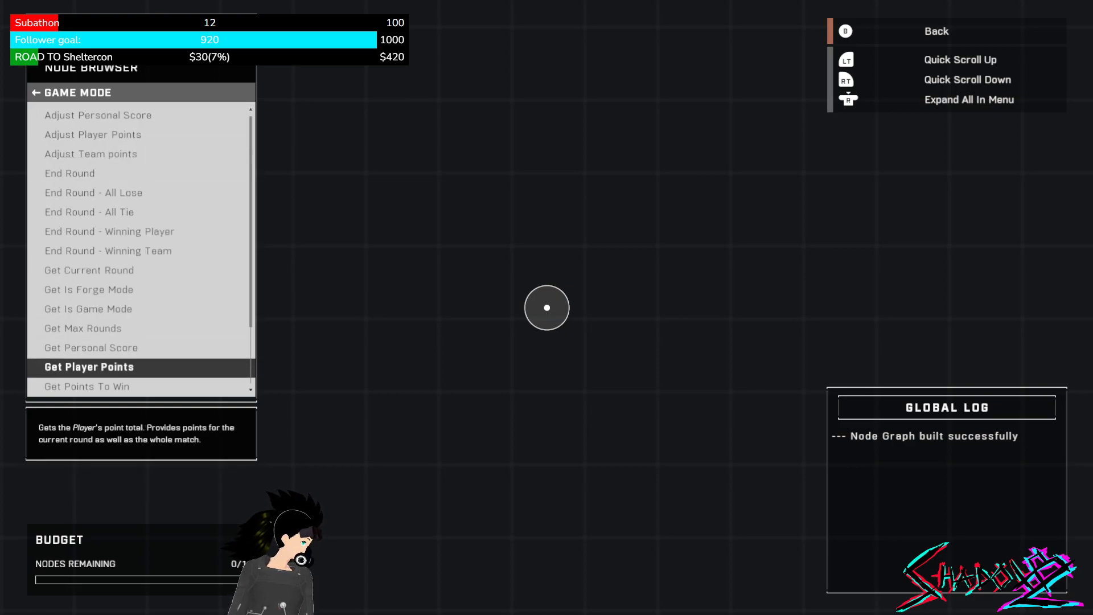
{"action": "key", "text": "Down"}
{"action": "key", "text": "Escape"}
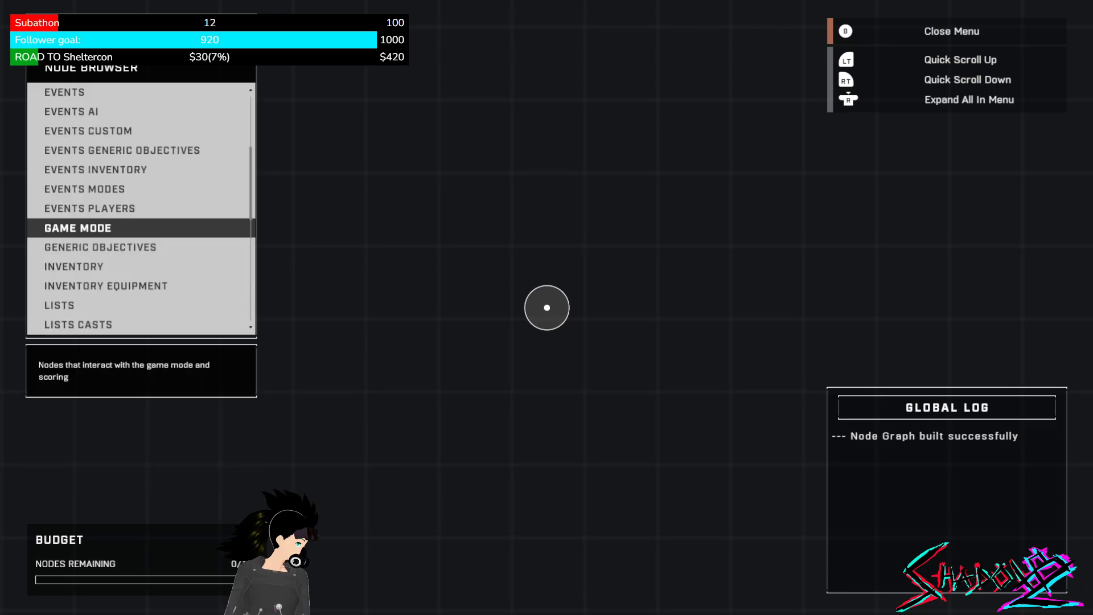
Look over the nodes in the Generic Objectives category and return to the category list.
{"action": "key", "text": "Down"}
{"action": "key", "text": "Return"}
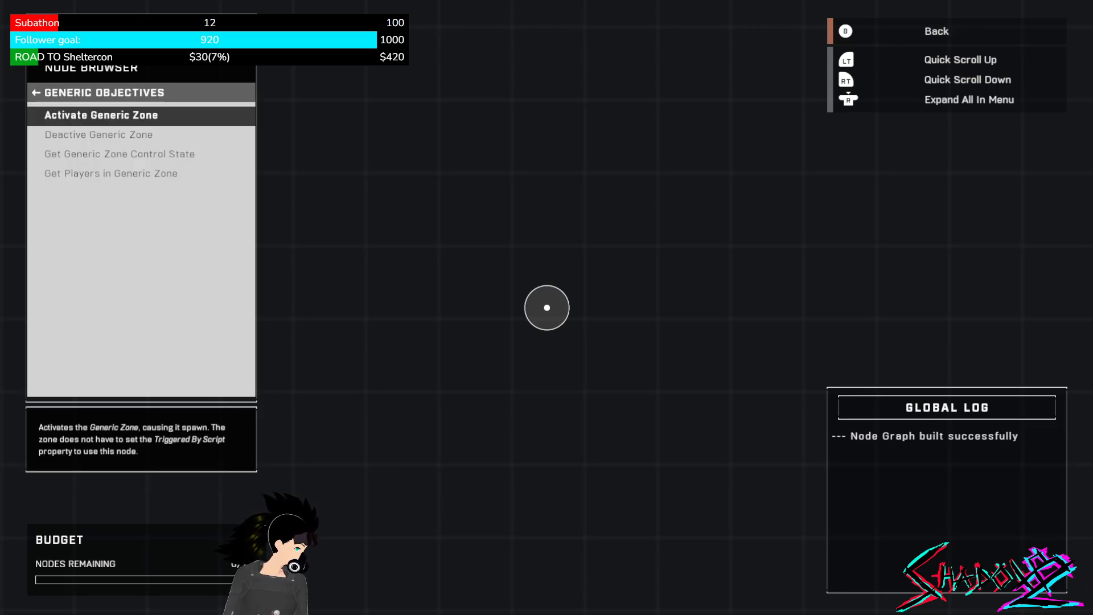
{"action": "key", "text": "Down"}
{"action": "key", "text": "Down"}
{"action": "key", "text": "Down"}
{"action": "key", "text": "Escape"}
Review the remaining node categories from Inventory to Variables Literals, and close the Node Graph.
{"action": "key", "text": "Down"}
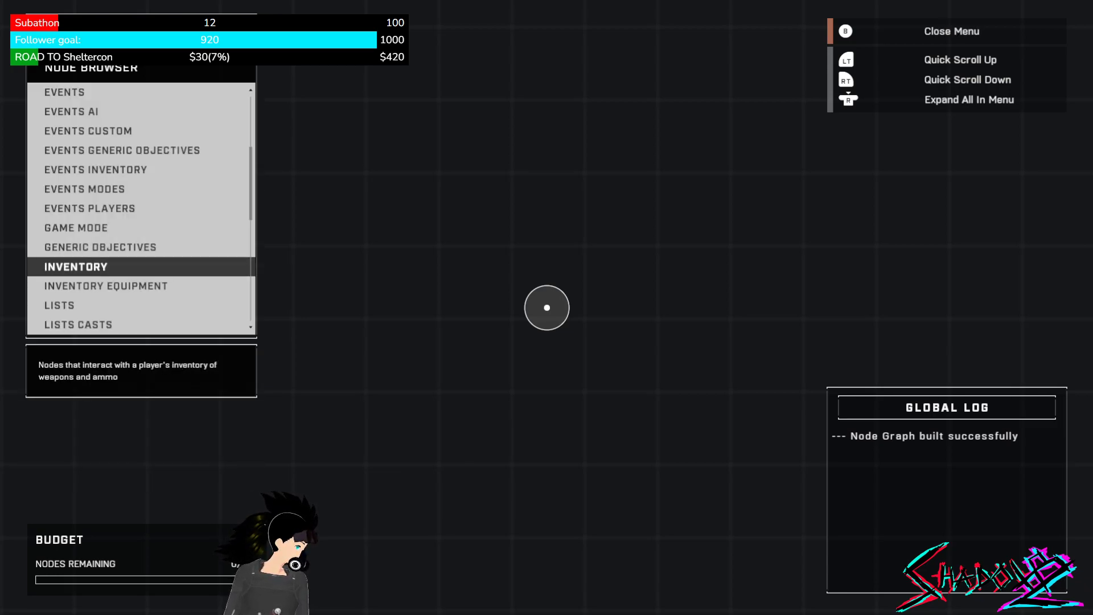
{"action": "key", "text": "Down"}
{"action": "key", "text": "Down"}
{"action": "key", "text": "Down"}
{"action": "key", "text": "Down"}
{"action": "key", "text": "Down"}
{"action": "key", "text": "Down"}
{"action": "key", "text": "Down"}
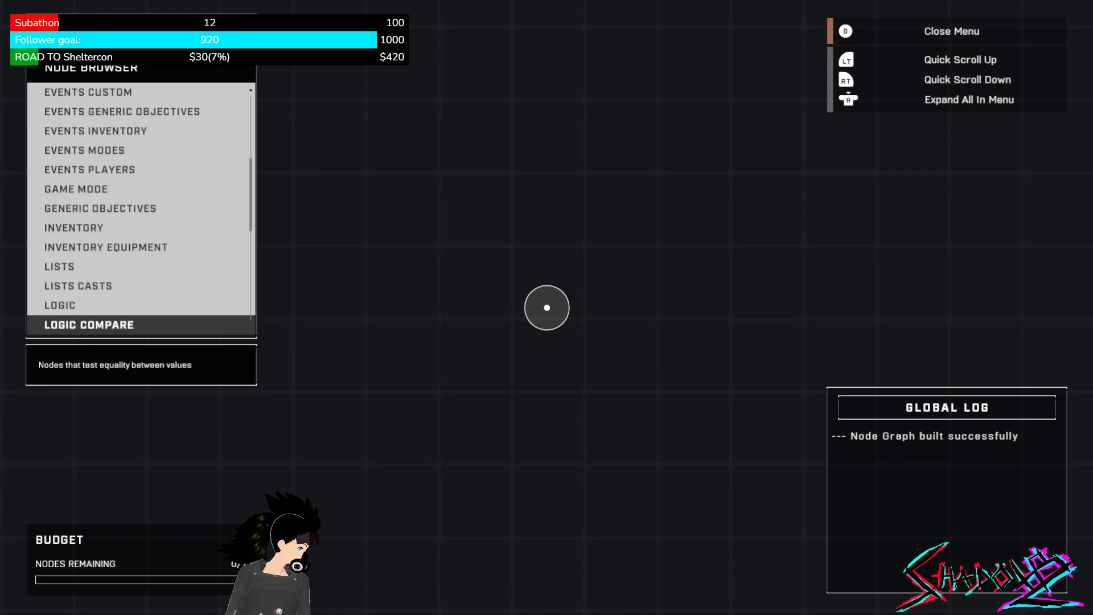
{"action": "key", "text": "Down"}
{"action": "key", "text": "Down"}
{"action": "key", "text": "Down"}
{"action": "key", "text": "Down"}
{"action": "key", "text": "Down"}
{"action": "key", "text": "Down"}
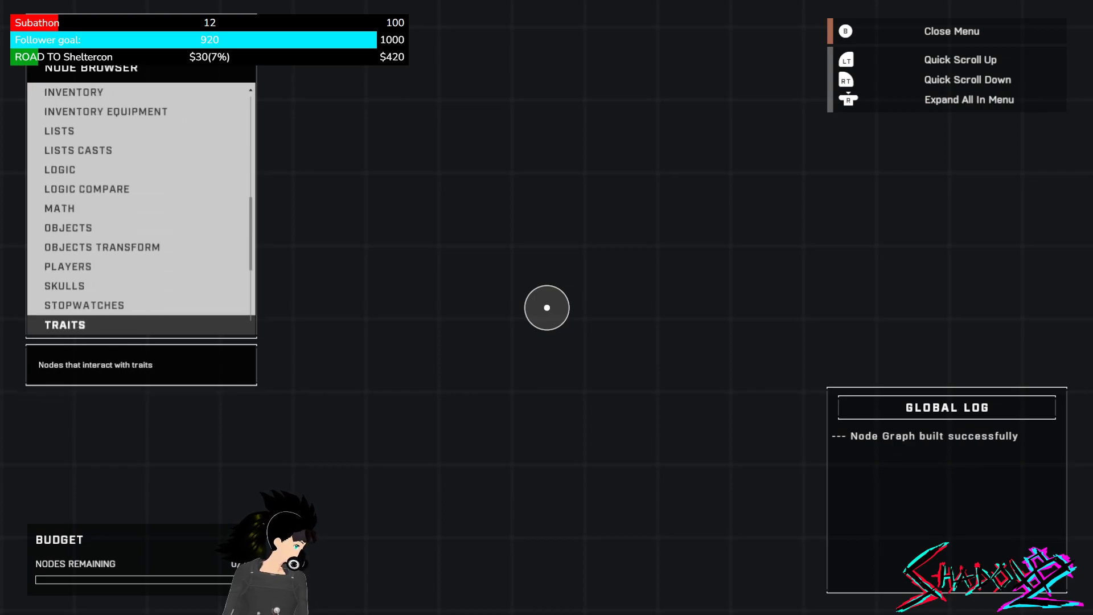
{"action": "key", "text": "Down"}
{"action": "key", "text": "Down"}
{"action": "key", "text": "Down"}
{"action": "key", "text": "Down"}
{"action": "key", "text": "Down"}
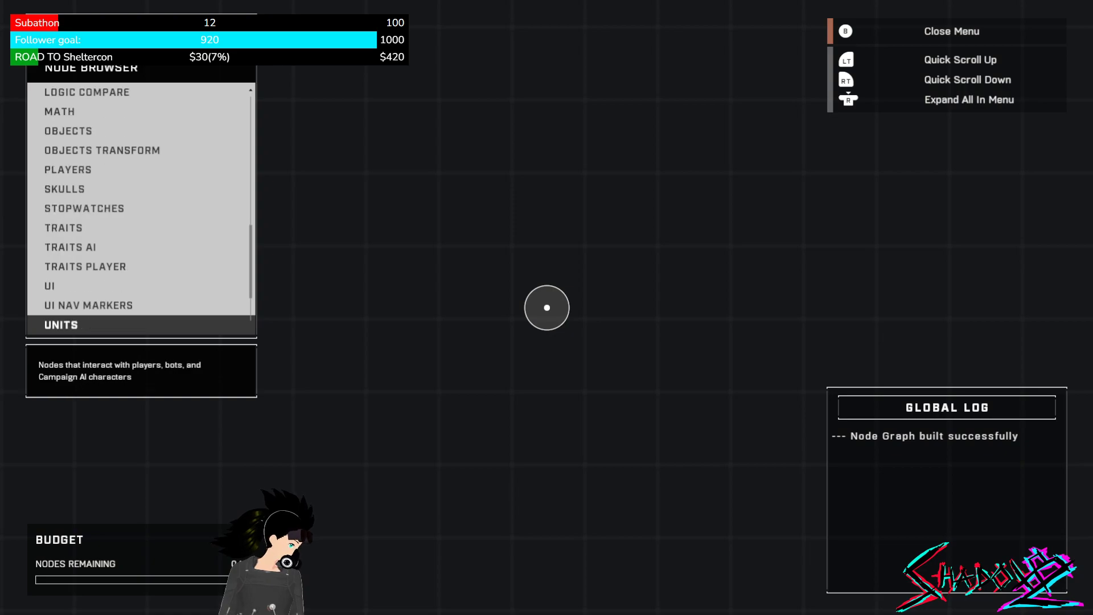
{"action": "key", "text": "Down"}
{"action": "key", "text": "Down"}
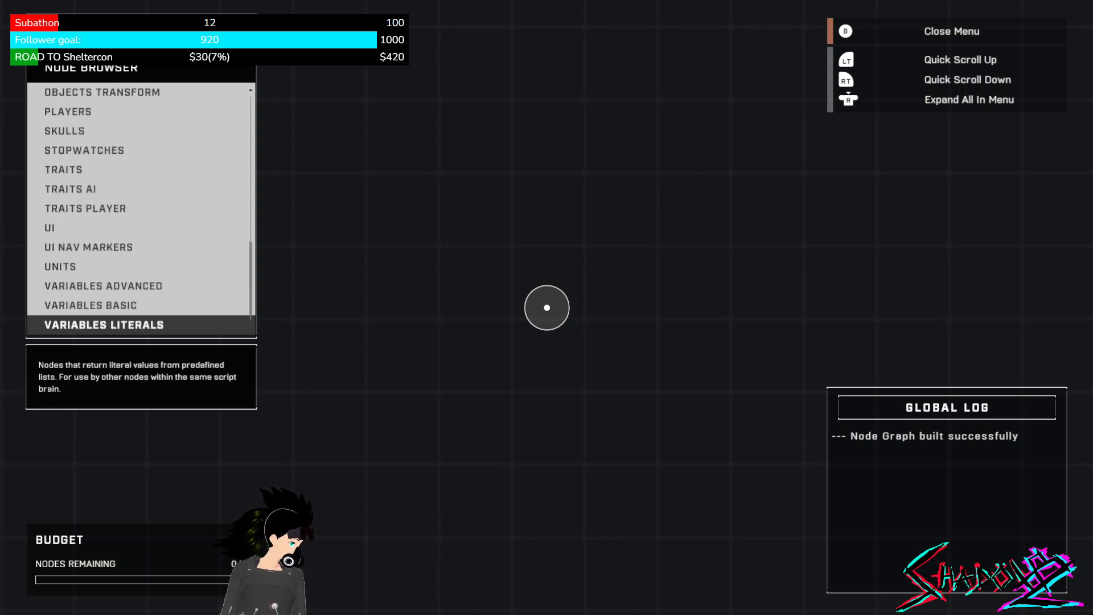
{"action": "key", "text": "Escape"}
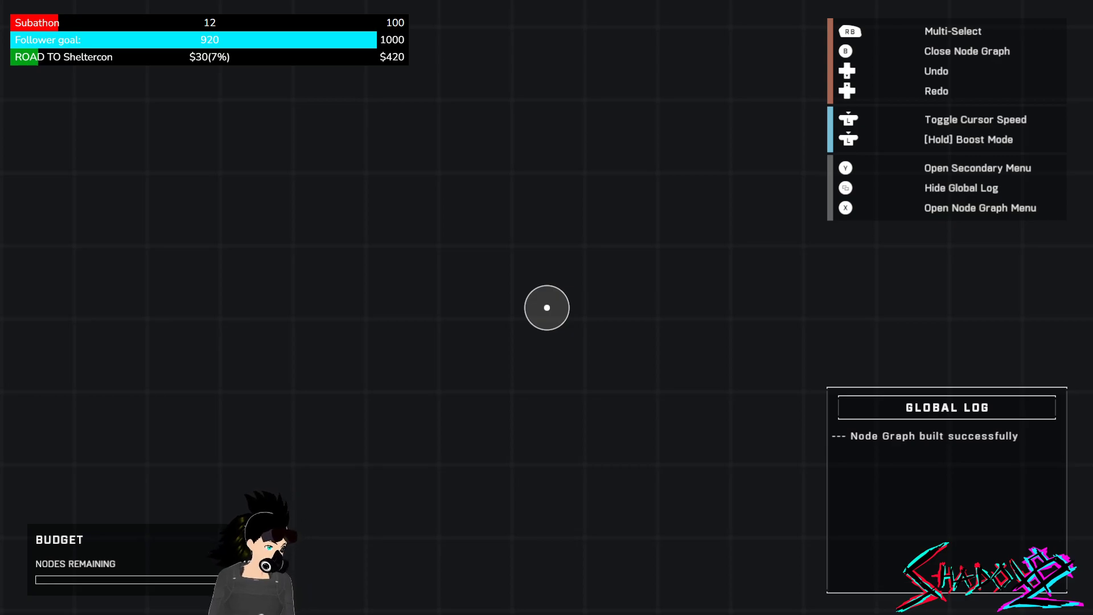
{"action": "key", "text": "Escape"}
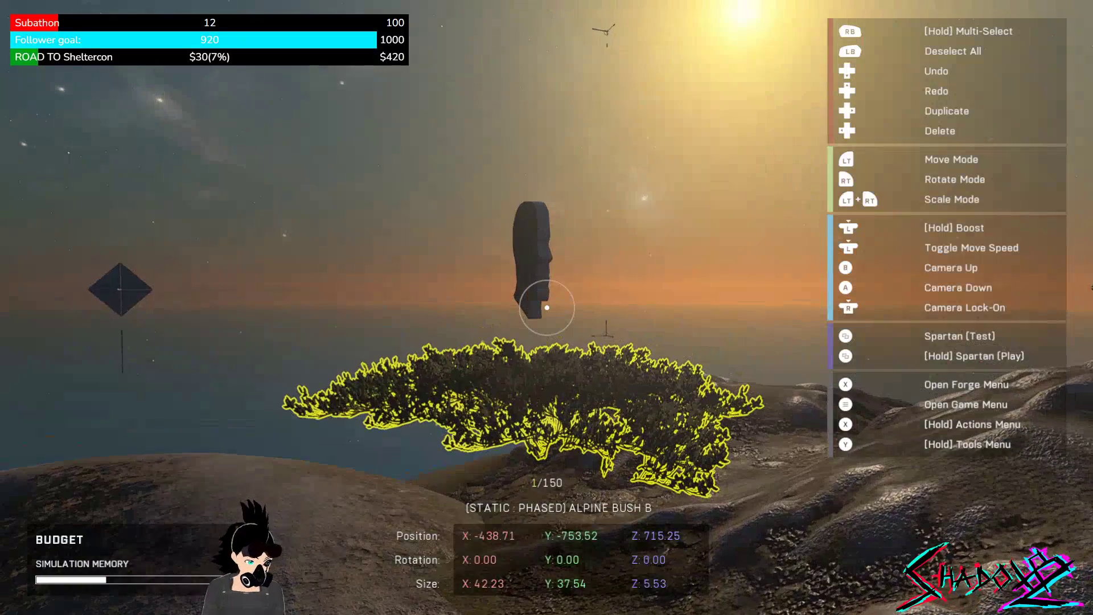
Delete the large bush, the Script Brain behind it and the smaller remaining bush from the map.
{"action": "key", "text": "x"}
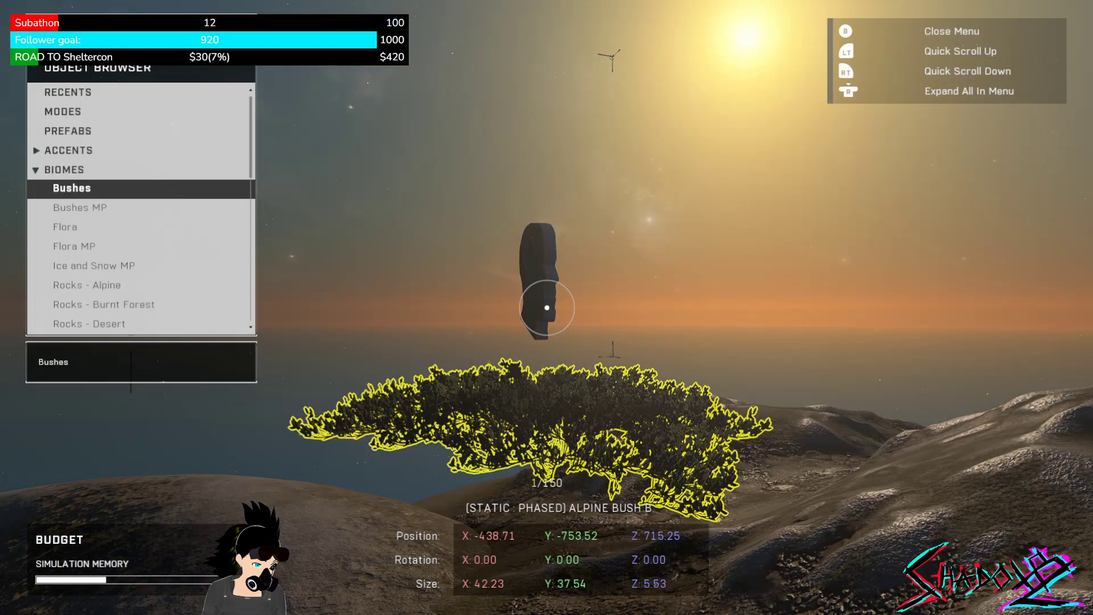
{"action": "key", "text": "Escape"}
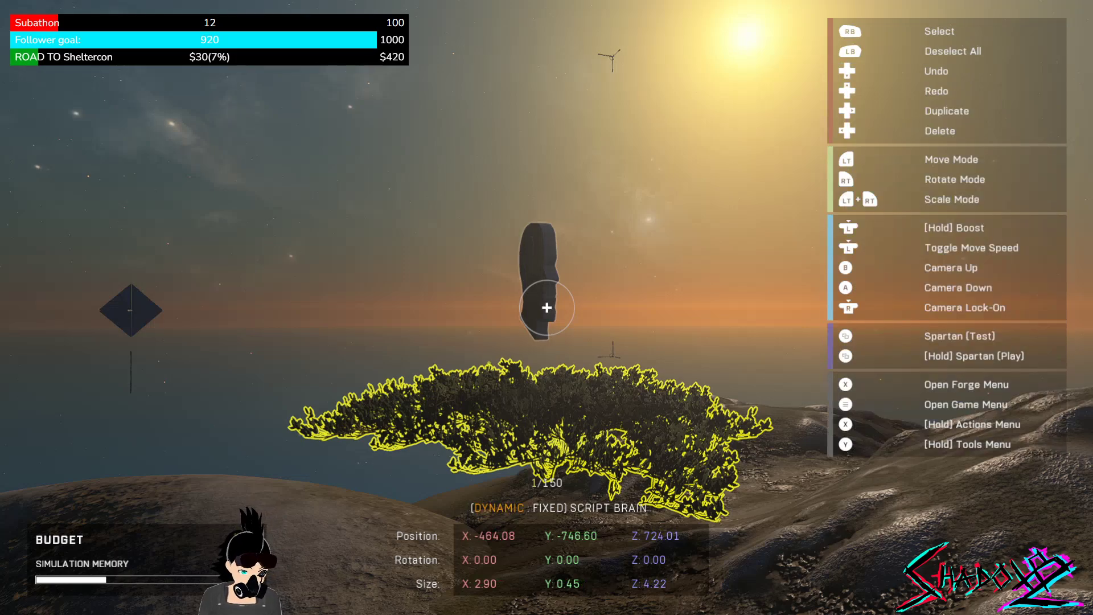
{"action": "key", "text": "Escape"}
{"action": "key", "text": "Delete"}
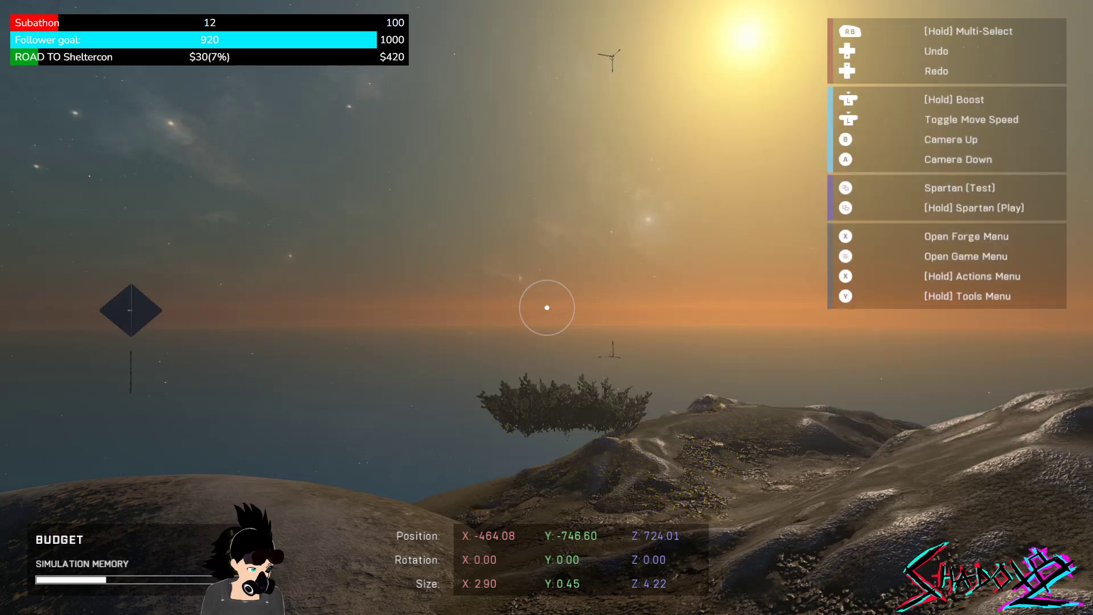
{"action": "key", "text": "Delete"}
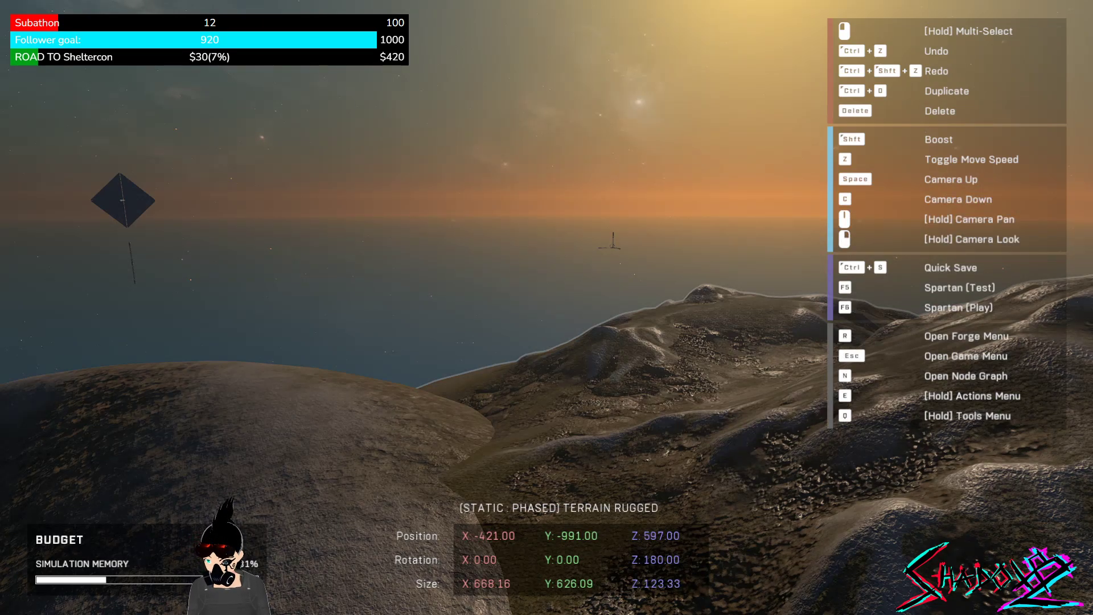
Open the Ice and Snow MP category under Biomes in the Object Browser.
{"action": "key", "text": "ctrl+e"}
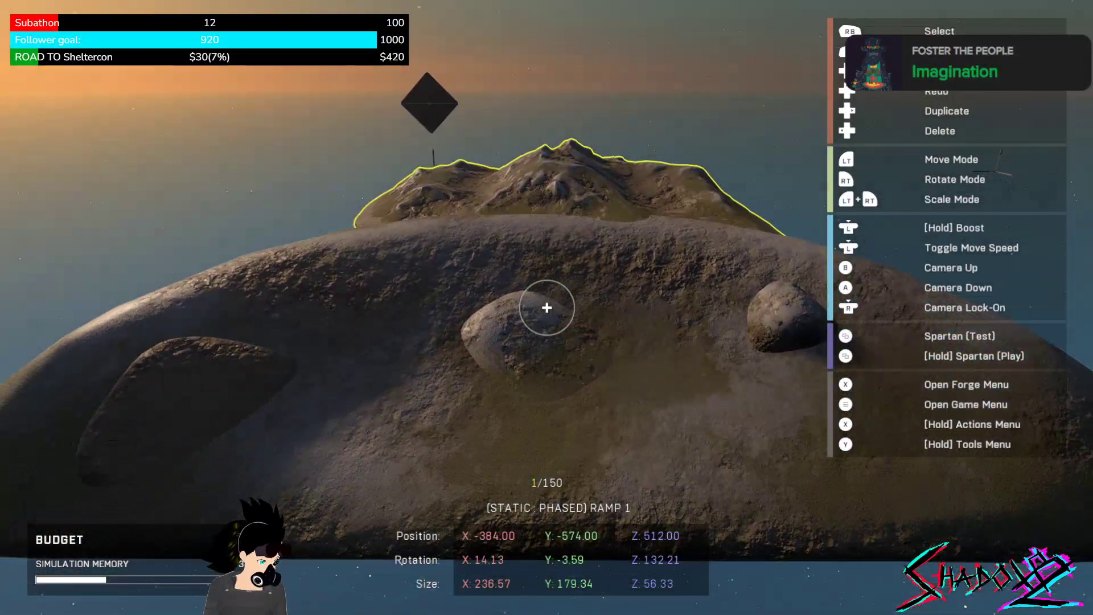
{"action": "key", "text": "r"}
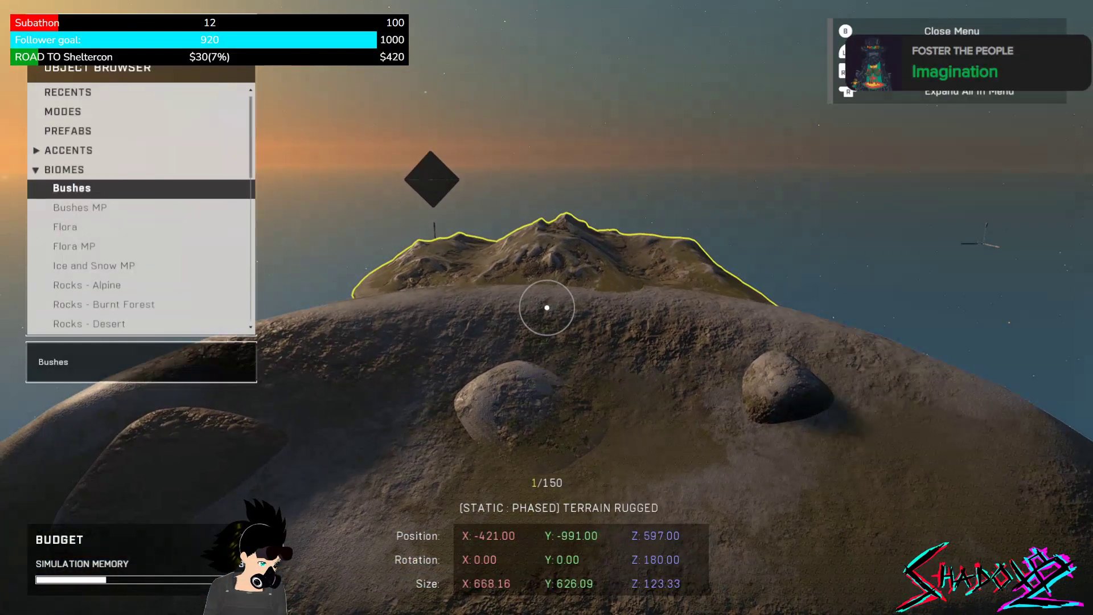
{"action": "key", "text": "Escape"}
{"action": "key", "text": "r"}
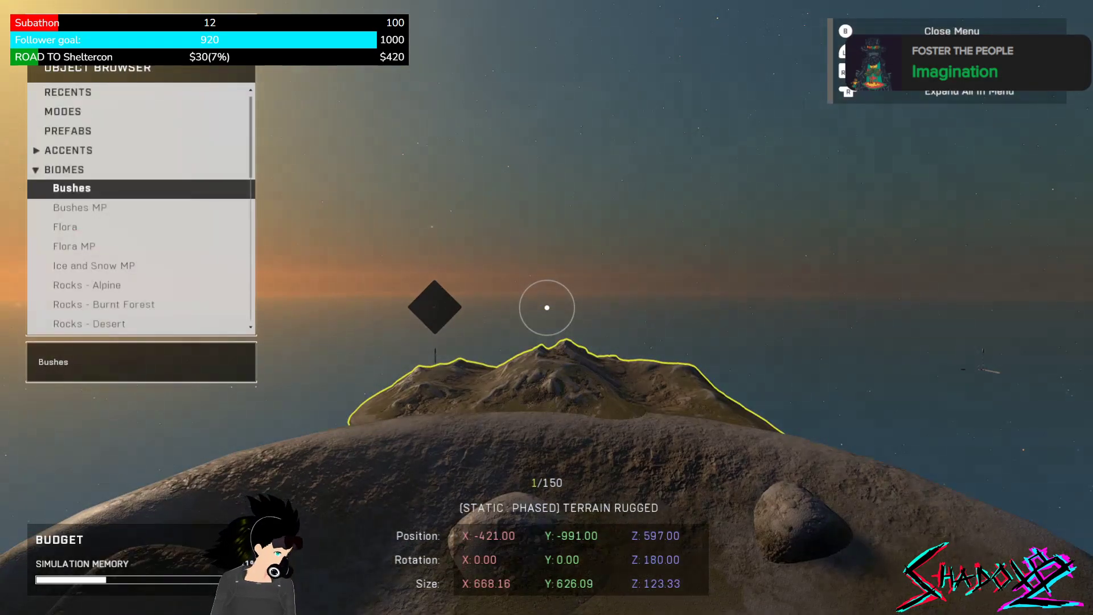
{"action": "key", "text": "Down"}
{"action": "key", "text": "Down"}
{"action": "key", "text": "Down"}
{"action": "key", "text": "Down"}
{"action": "key", "text": "Down"}
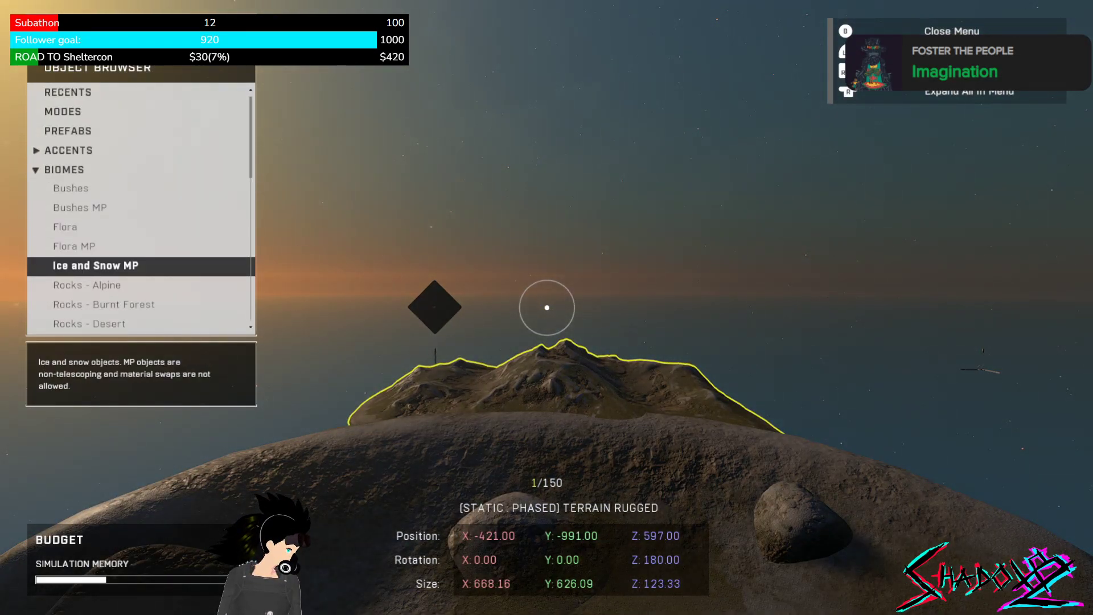
{"action": "key", "text": "Up"}
{"action": "key", "text": "Return"}
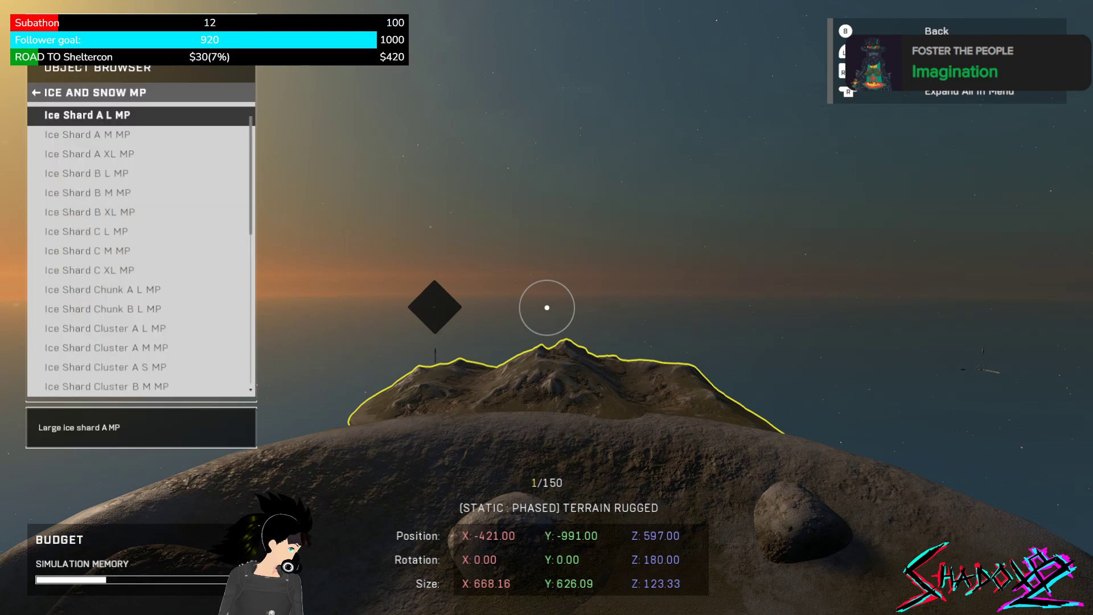
Examine the previews of the Ice and Snow MP objects, from the ice shards and shard clusters to Snowball Pile A MP.
{"action": "key", "text": "Down"}
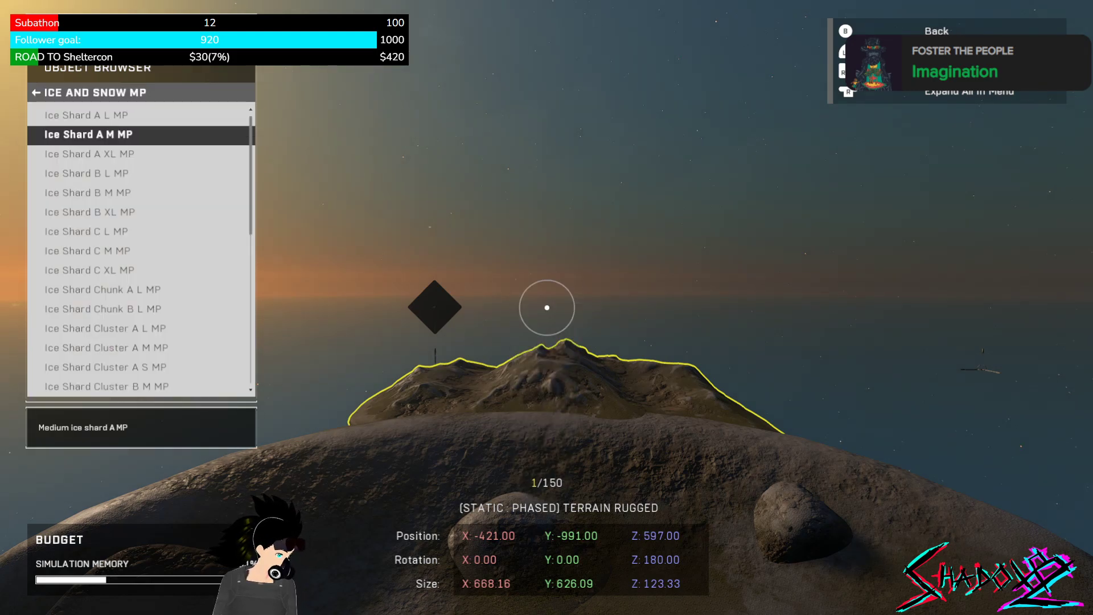
{"action": "key", "text": "Page_Down"}
{"action": "key", "text": "Down"}
{"action": "key", "text": "Down"}
{"action": "key", "text": "Up"}
{"action": "key", "text": "Up"}
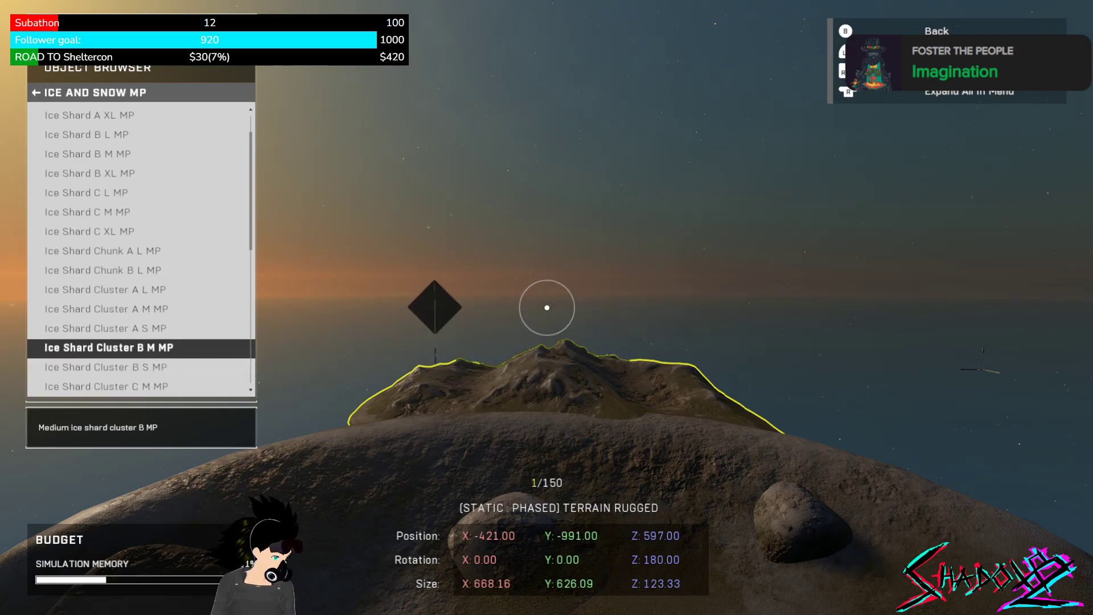
{"action": "key", "text": "Down"}
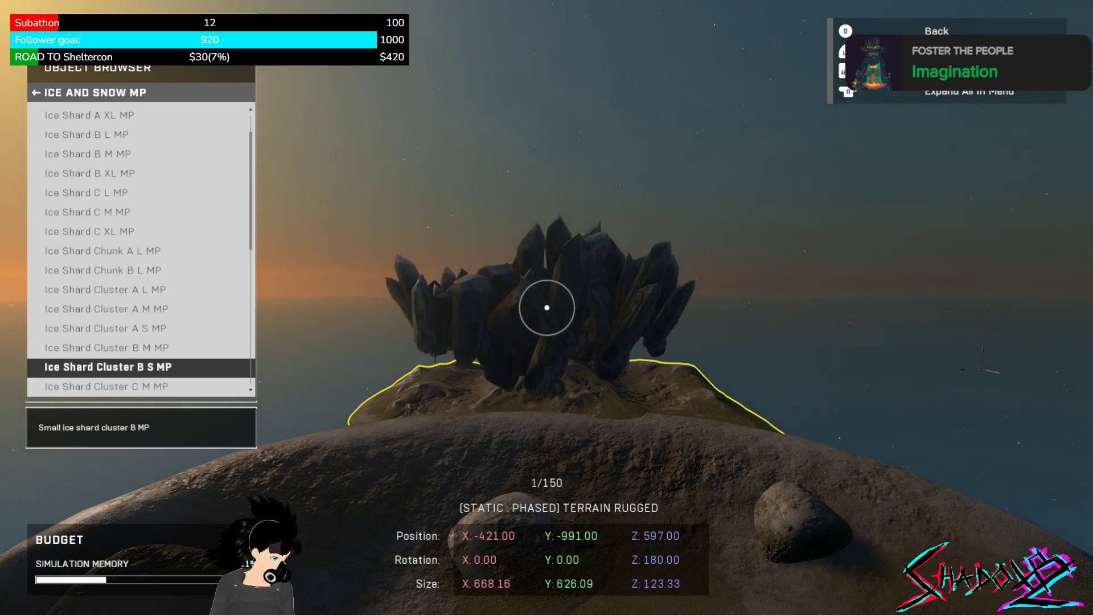
{"action": "key", "text": "Up"}
{"action": "key", "text": "Up"}
{"action": "key", "text": "Up"}
{"action": "key", "text": "Up"}
{"action": "key", "text": "Up"}
{"action": "key", "text": "Up"}
{"action": "key", "text": "Up"}
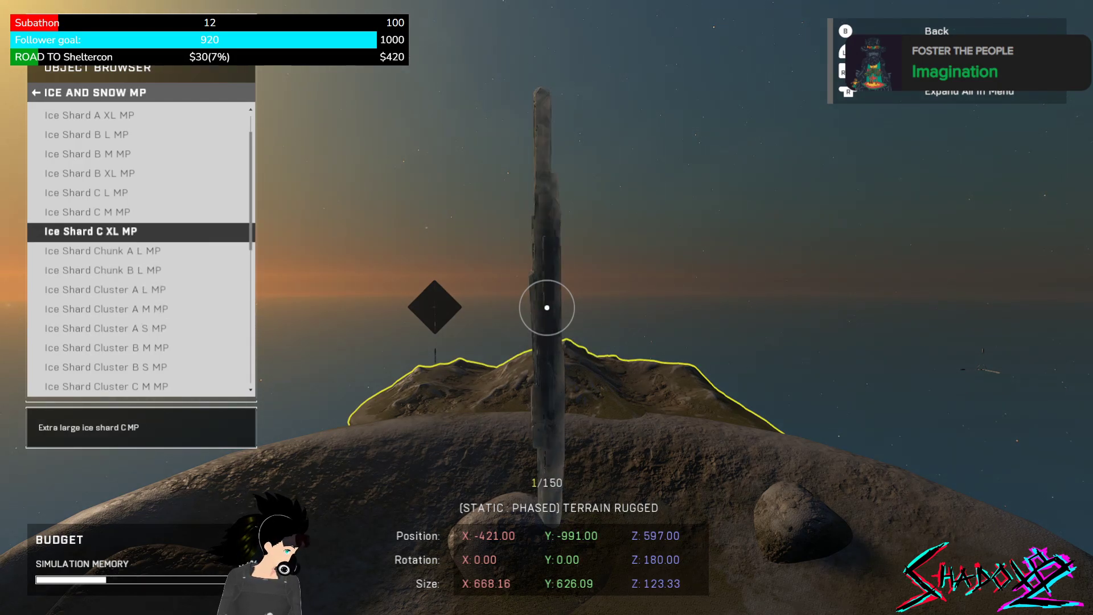
{"action": "key", "text": "Down"}
{"action": "key", "text": "Down"}
{"action": "key", "text": "Down"}
{"action": "key", "text": "Down"}
{"action": "key", "text": "Down"}
{"action": "key", "text": "Down"}
{"action": "key", "text": "Down"}
{"action": "key", "text": "Down"}
{"action": "key", "text": "Page_Down"}
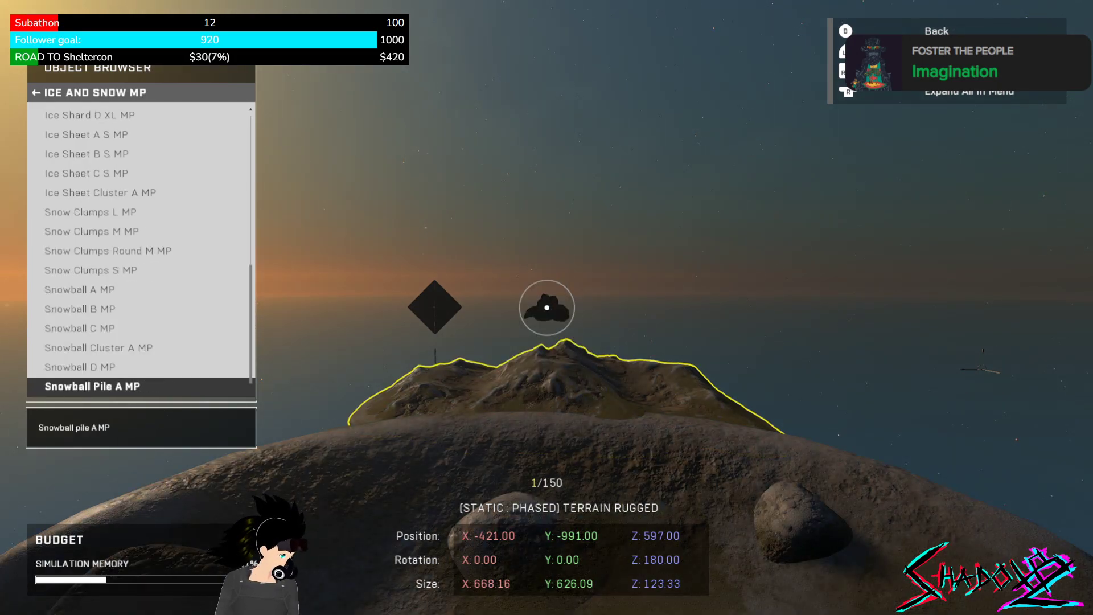
Place a Snow Clumps Round M MP object from the Ice and Snow MP category in the map.
{"action": "key", "text": "Up"}
{"action": "key", "text": "Up"}
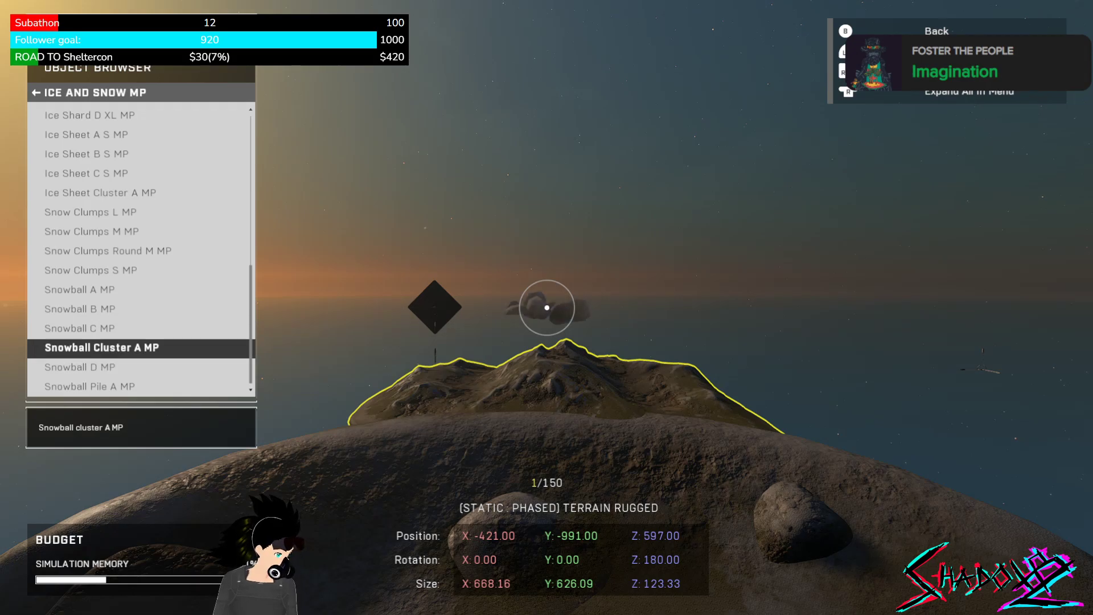
{"action": "key", "text": "Up"}
{"action": "key", "text": "Up"}
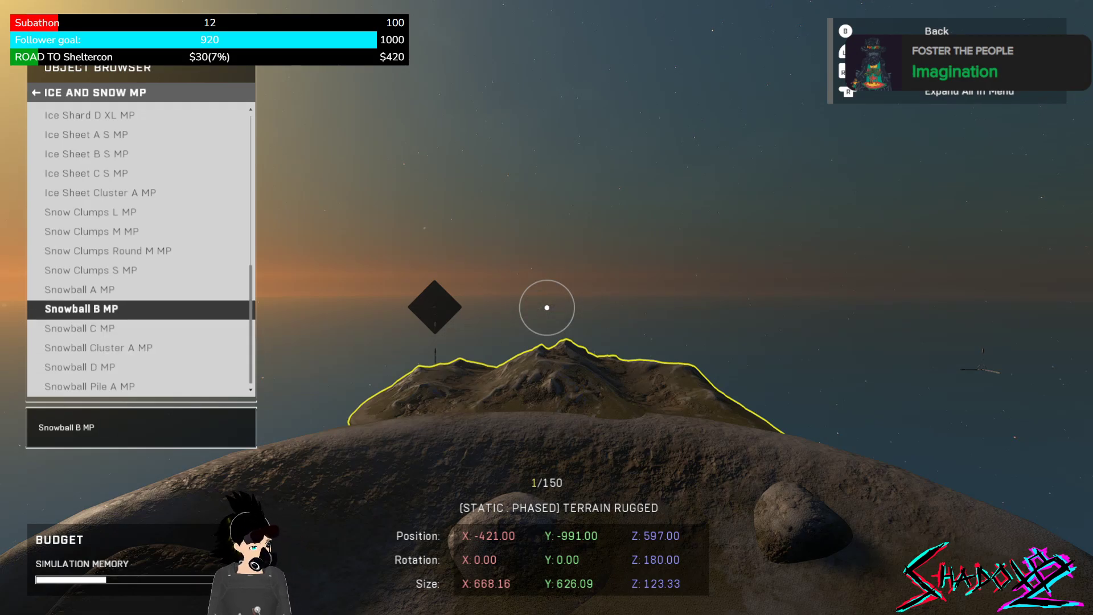
{"action": "key", "text": "Up"}
{"action": "key", "text": "Up"}
{"action": "key", "text": "Up"}
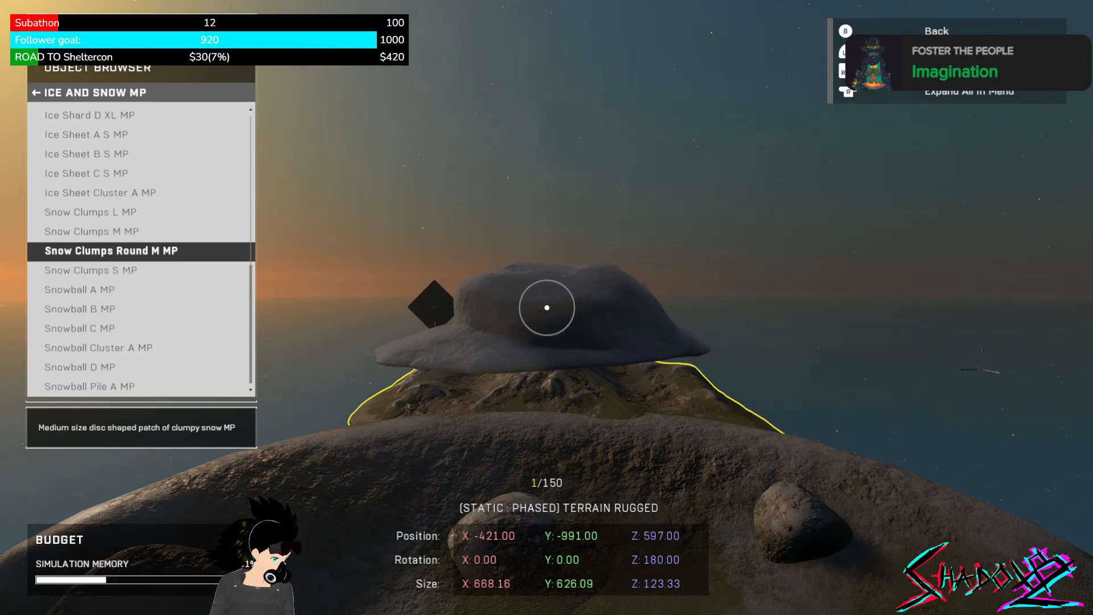
{"action": "key", "text": "Return"}
{"action": "key", "text": "space"}
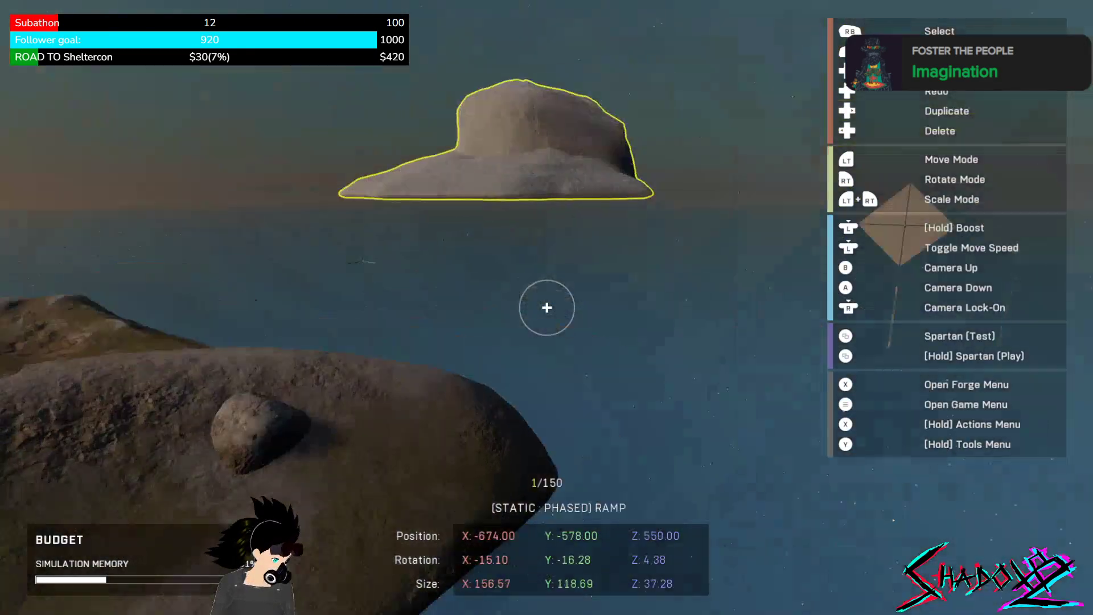
Move the floating snow clump down toward the rocky ground, to about X -456, Y -420, Z 717.
{"action": "key", "text": "1"}
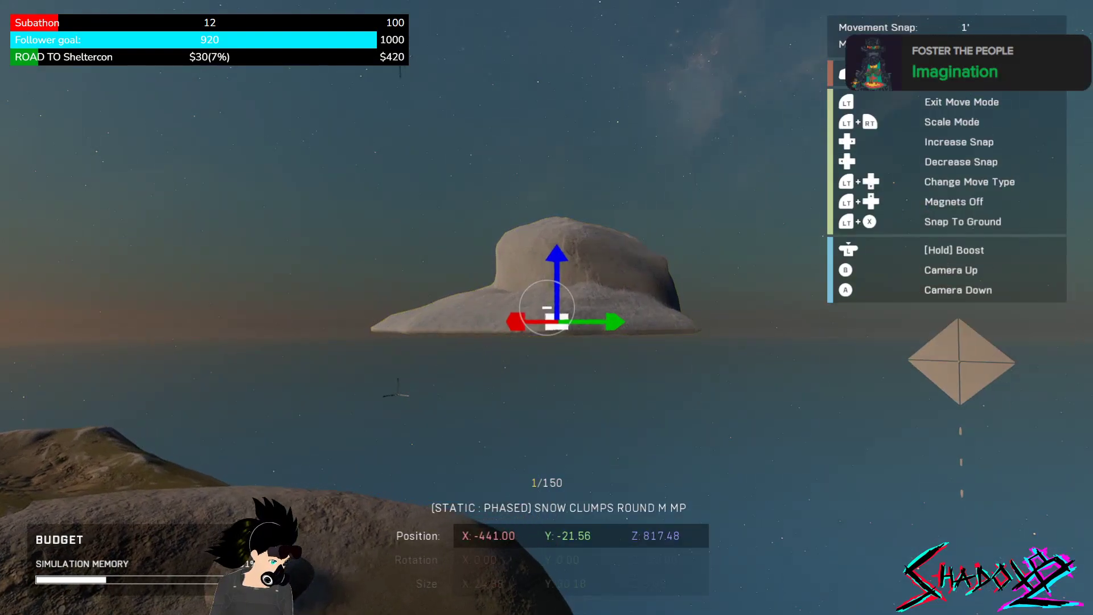
{"action": "key", "text": "w"}
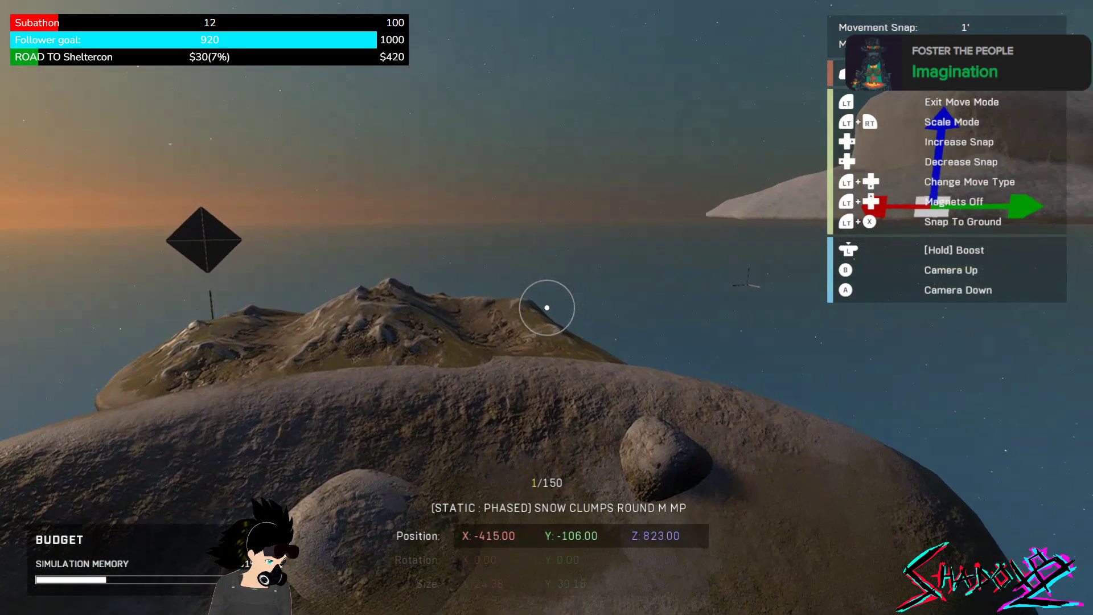
{"action": "key", "text": "w"}
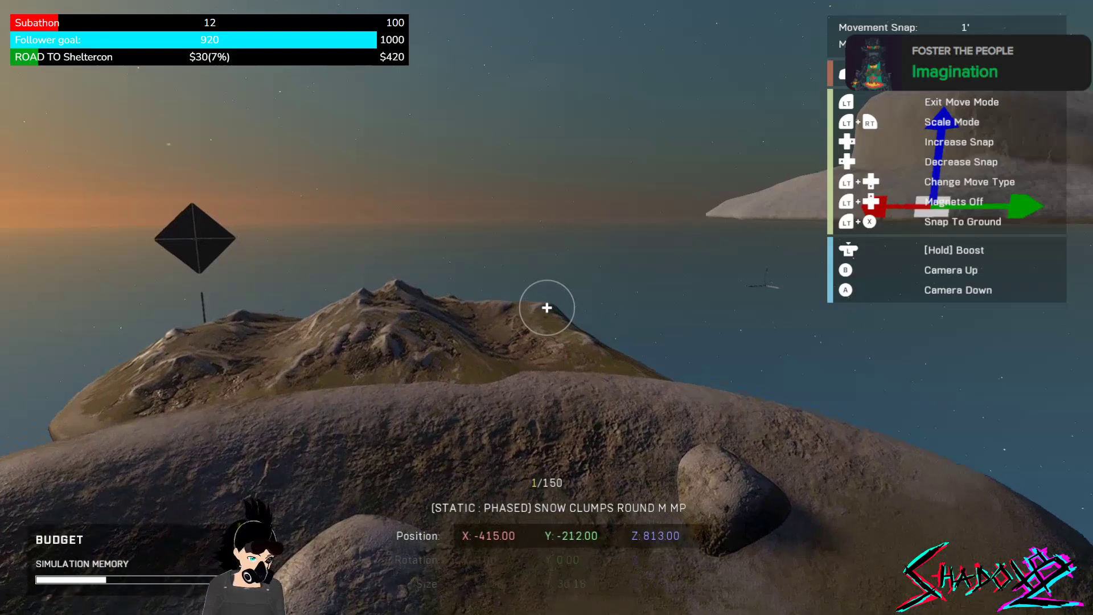
{"action": "key", "text": "w"}
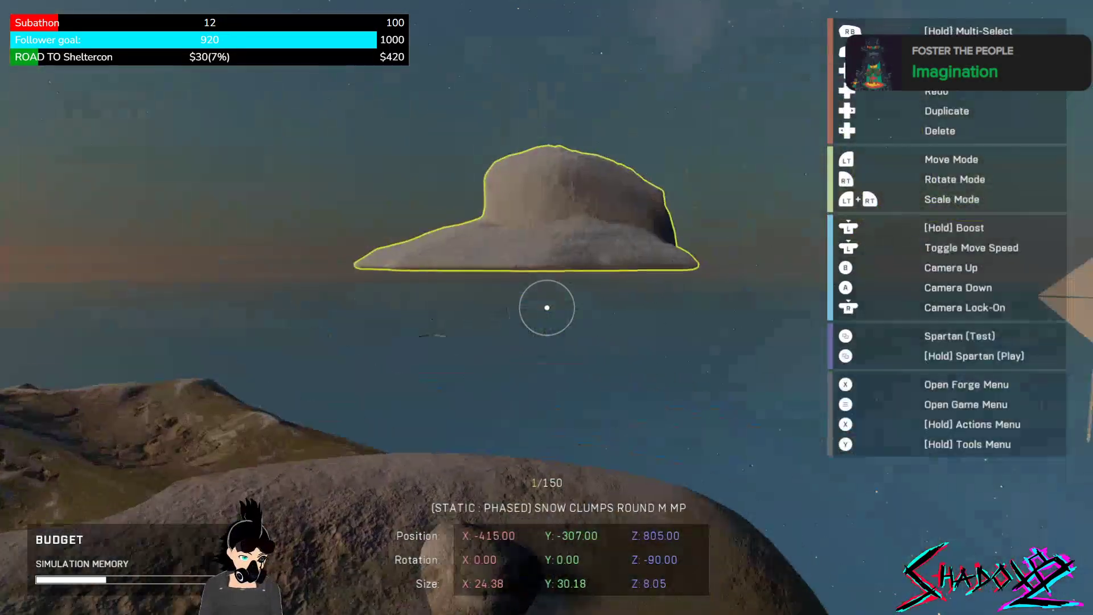
{"action": "key", "text": "q"}
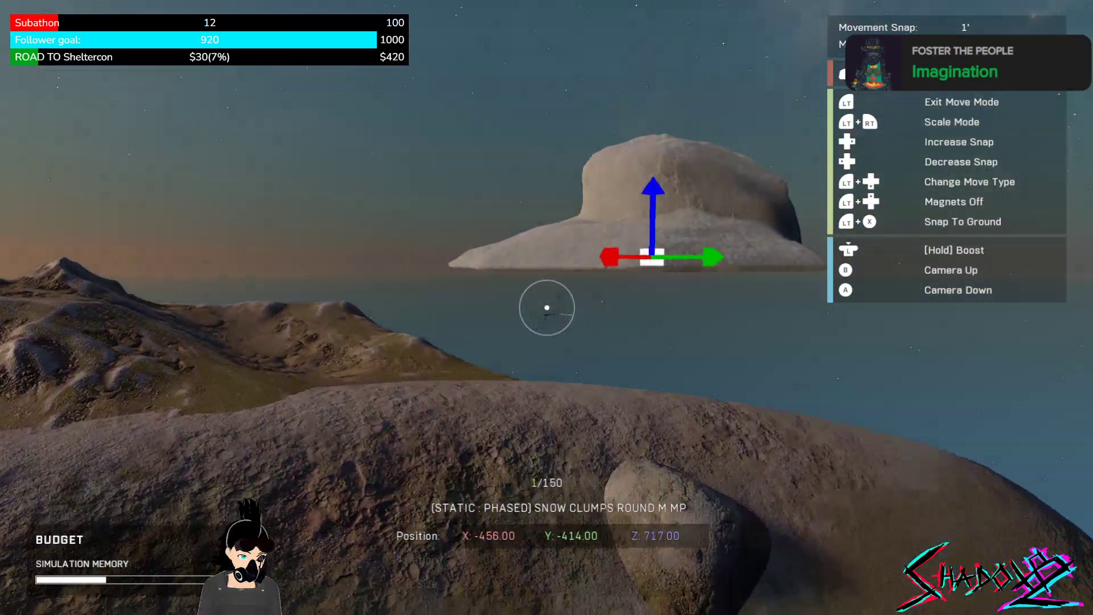
Scale the snow clump up uniformly to a size of about 55.38 × 68.55 × 18.28.
{"action": "key", "text": "e"}
{"action": "scroll", "coordinate": [547, 307], "scroll_direction": "up", "scroll_amount": 5}
{"action": "scroll", "coordinate": [546, 307], "scroll_direction": "up", "scroll_amount": 2}
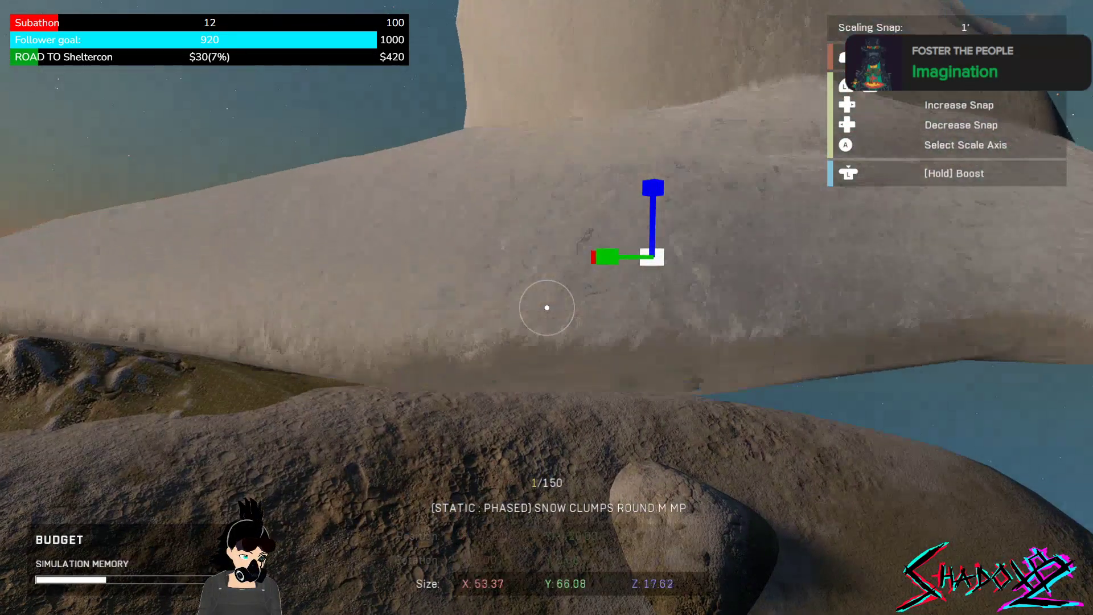
{"action": "key", "text": "e"}
{"action": "key", "text": "s"}
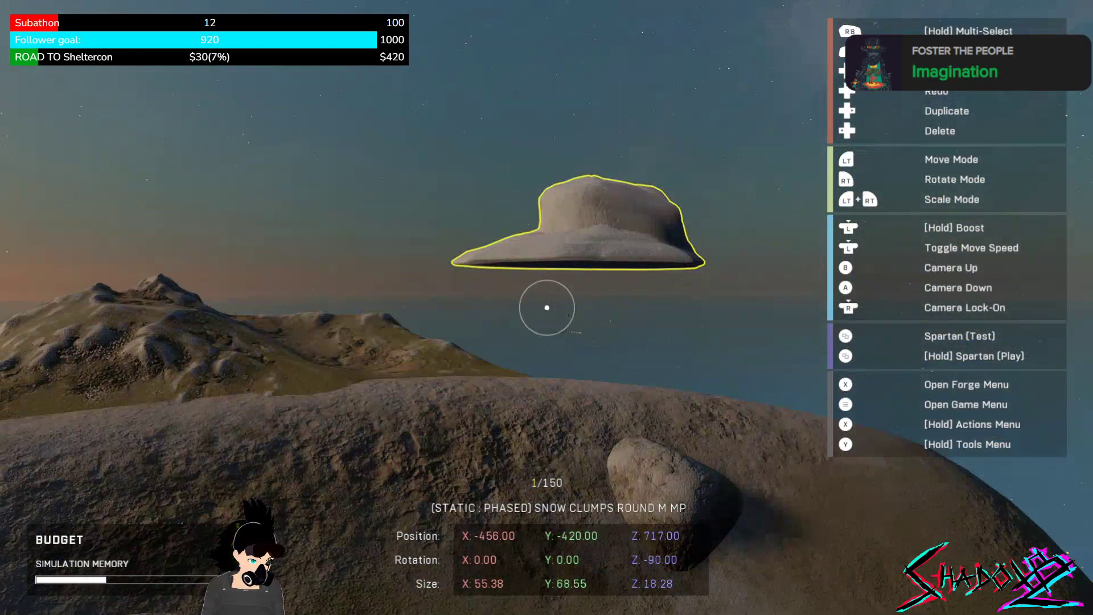
Move the snow clump farther along the ridge and enlarge it to about 98.38 × 121.79 × 32.48.
{"action": "key", "text": "w"}
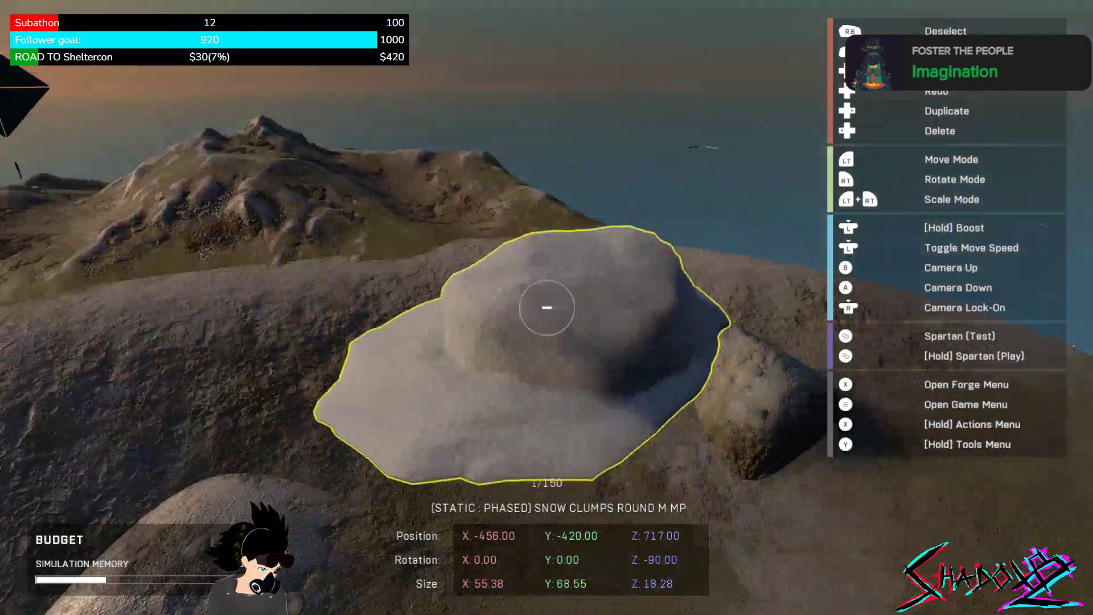
{"action": "key", "text": "q"}
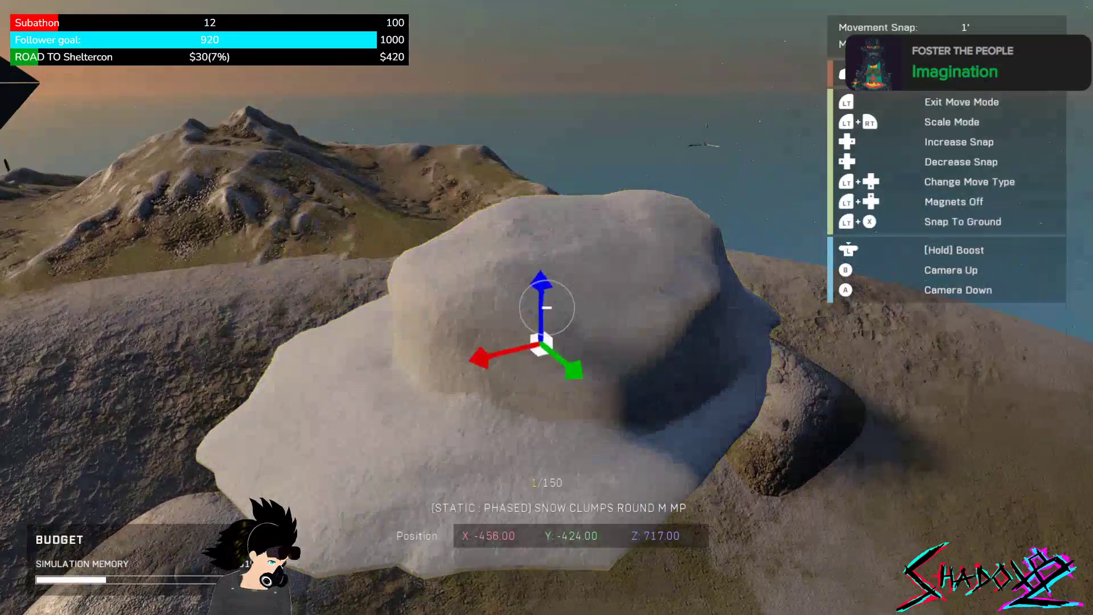
{"action": "key", "text": "w"}
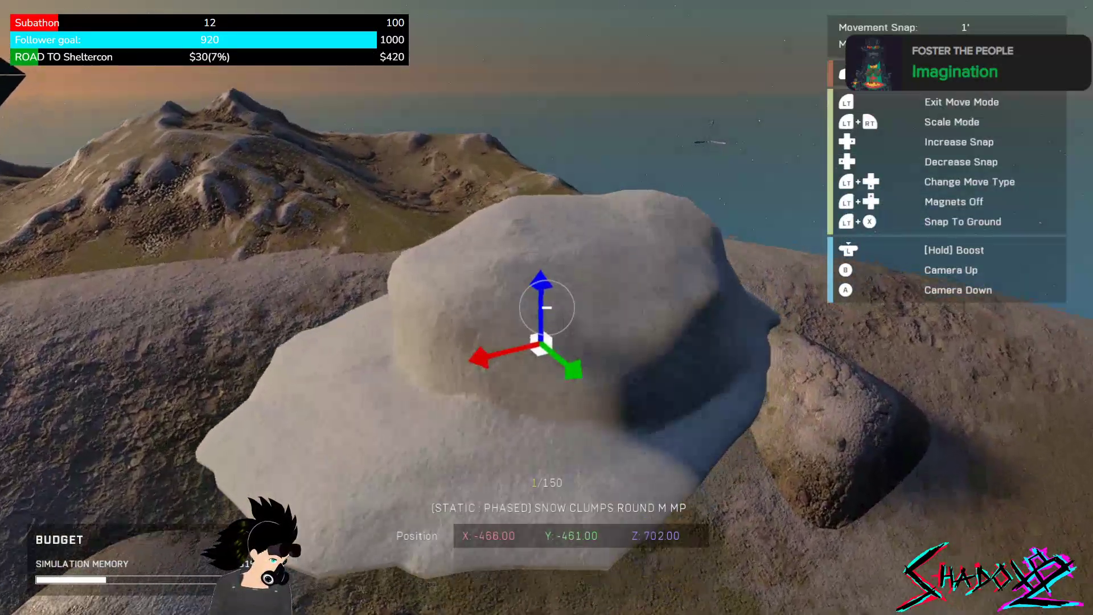
{"action": "key", "text": "w"}
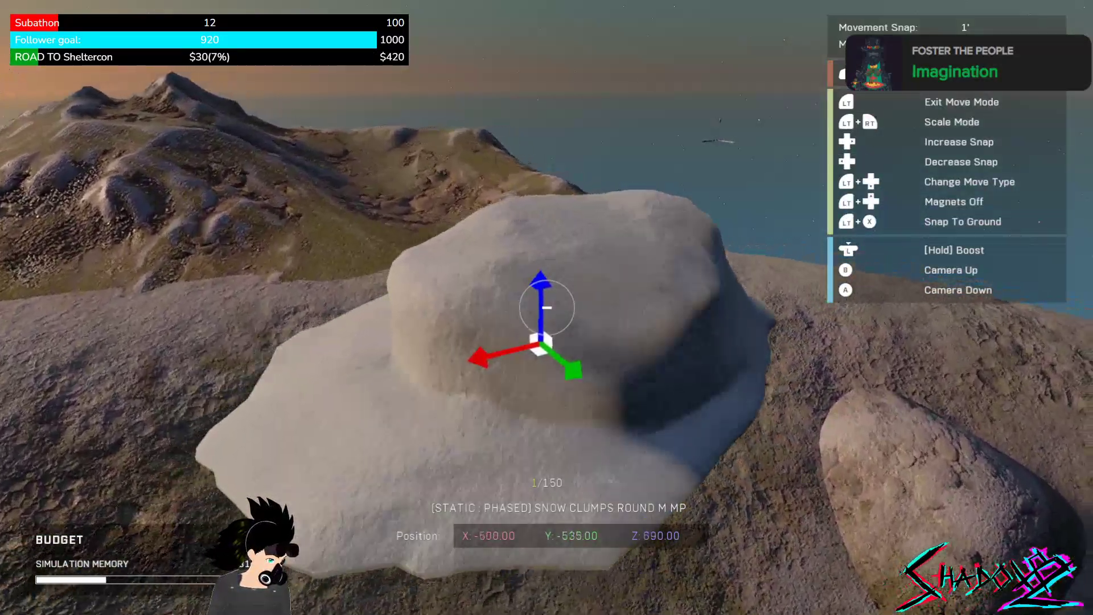
{"action": "key", "text": "w"}
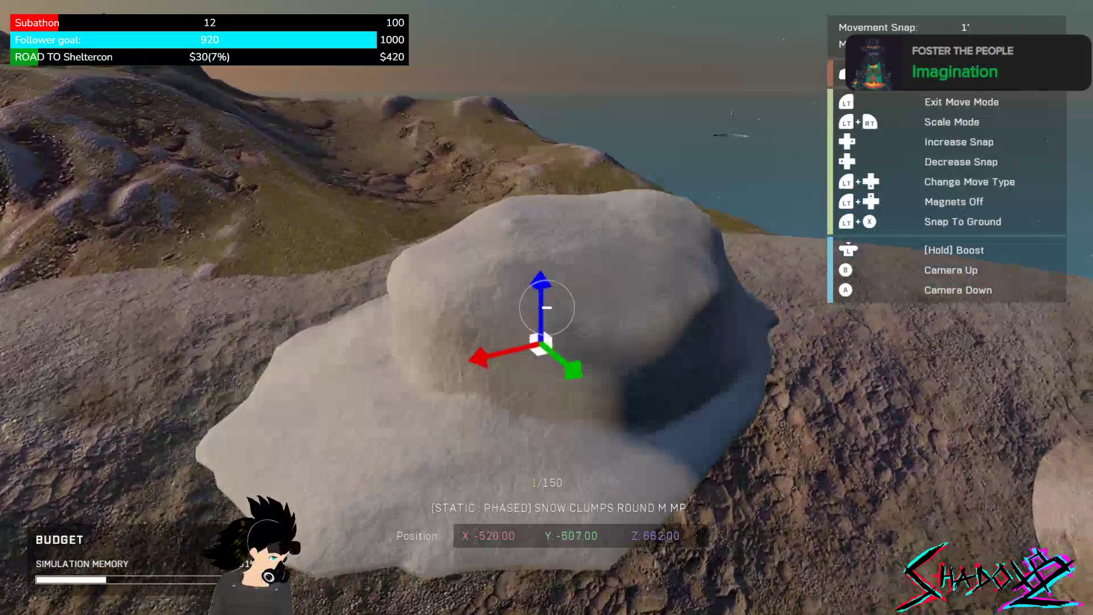
{"action": "key", "text": "r"}
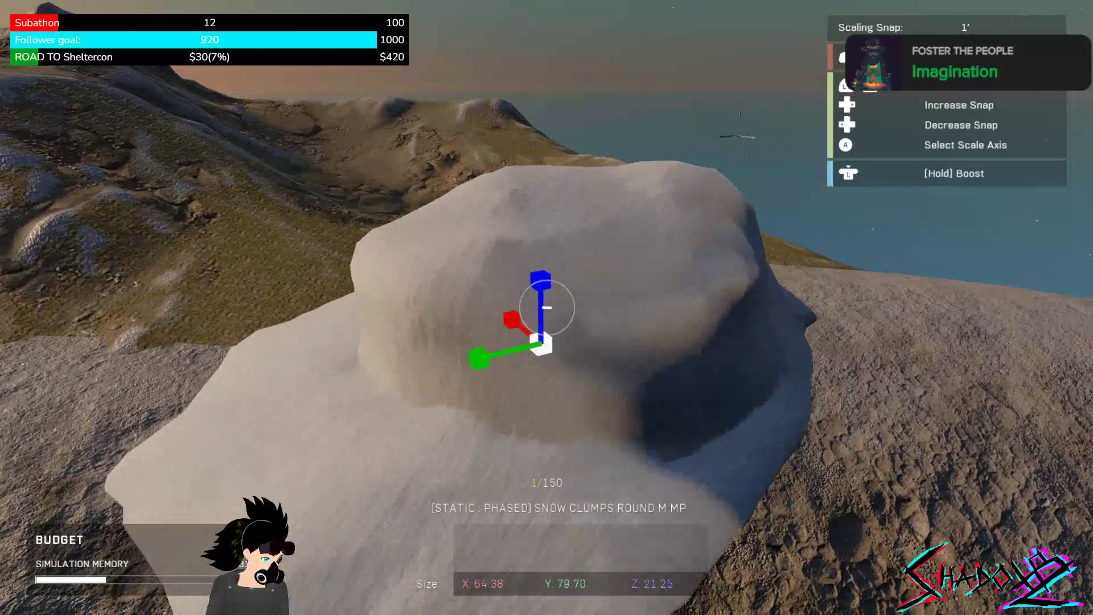
{"action": "key", "text": "Escape"}
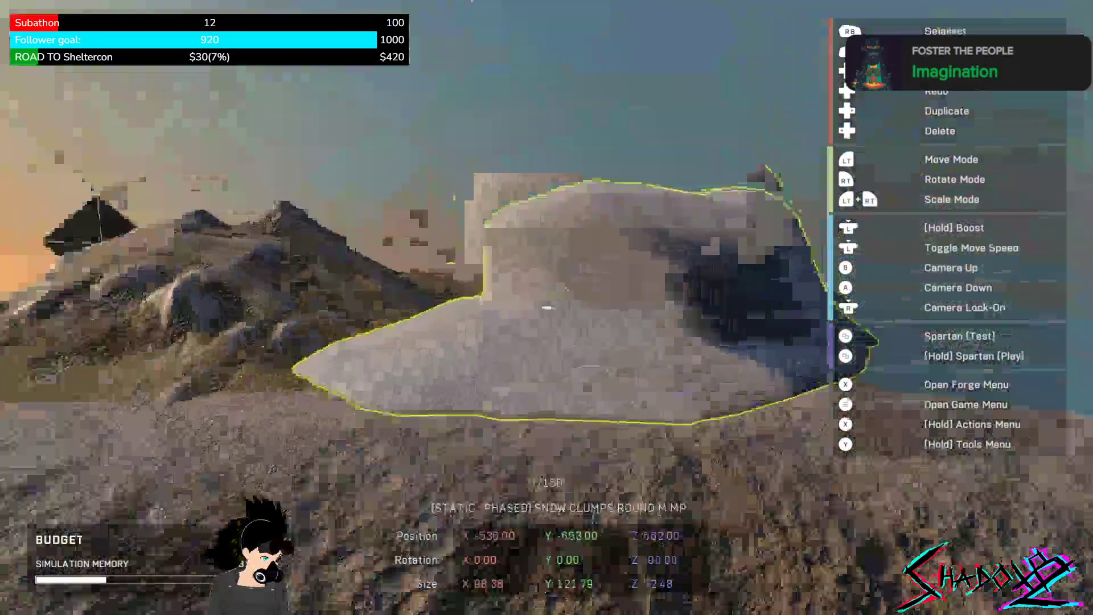
Set the enlarged snow clump down onto the rocky ground at X -646, Y -743, Z 625.
{"action": "left_click", "coordinate": [547, 307]}
{"action": "key", "text": "e"}
{"action": "key", "text": "e"}
{"action": "key", "text": "q"}
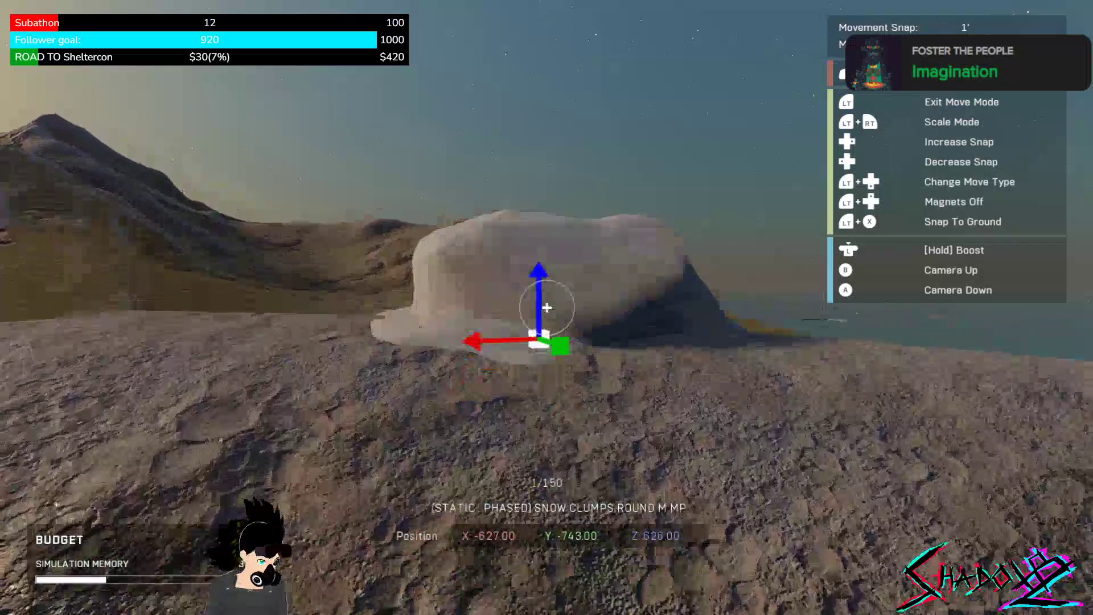
{"action": "key", "text": "q"}
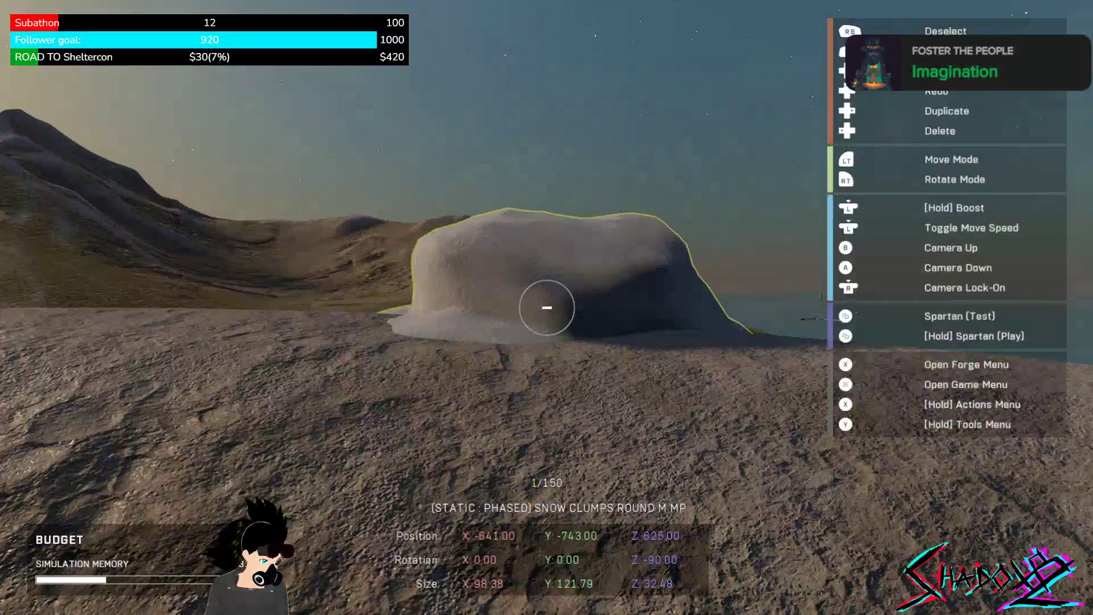
{"action": "key", "text": "q"}
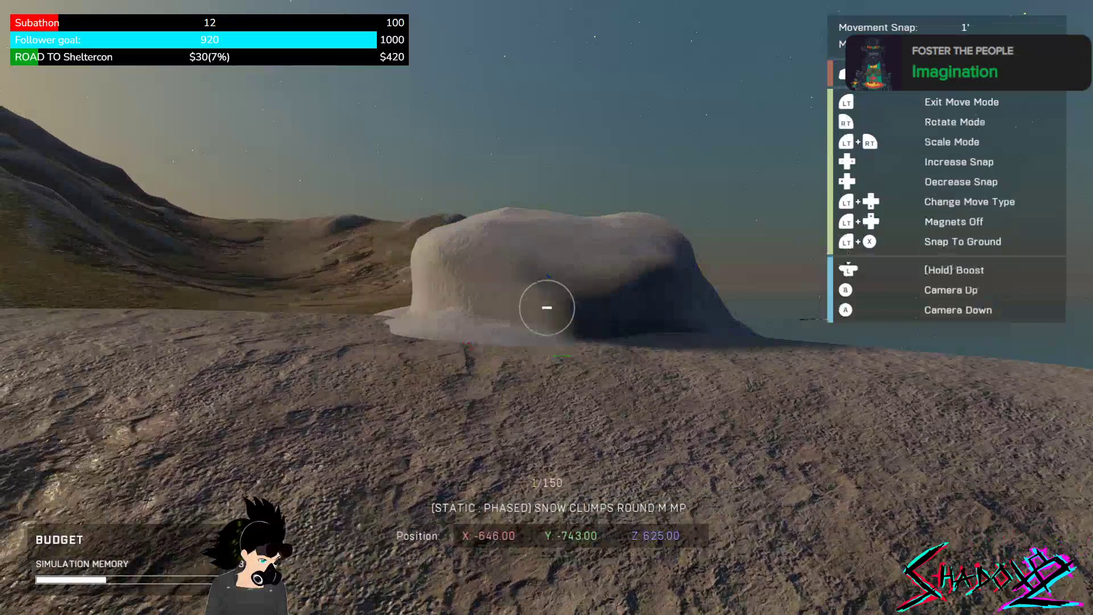
{"action": "key", "text": "q"}
Scale the grounded snow clump up to a size of 145.38 × 179.97 × 47.99.
{"action": "key", "text": "e"}
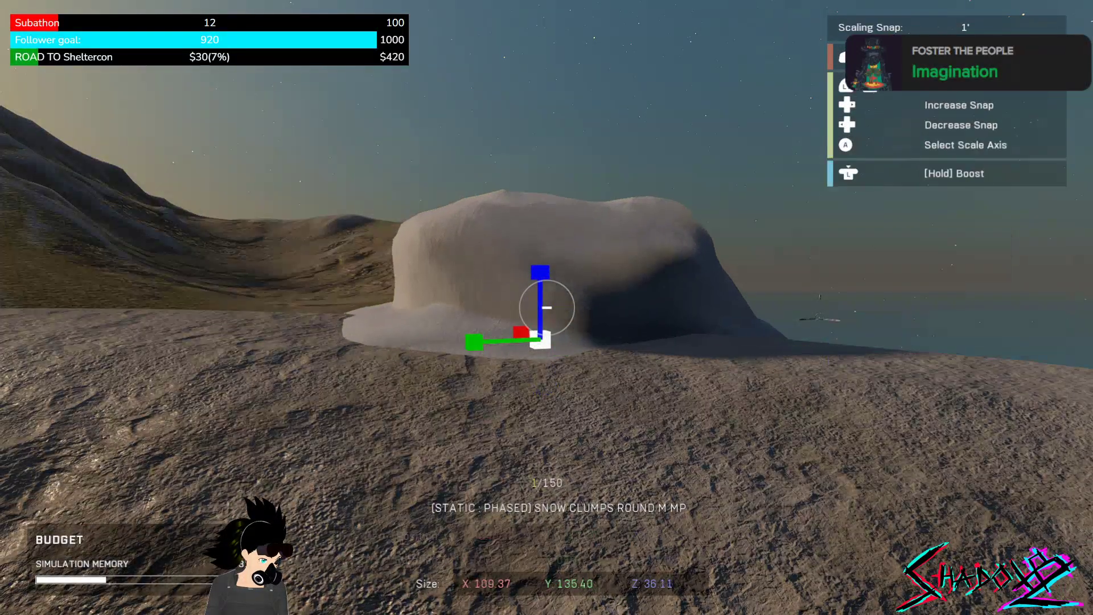
{"action": "scroll", "coordinate": [547, 308], "scroll_direction": "up", "scroll_amount": 10}
{"action": "key", "text": "q"}
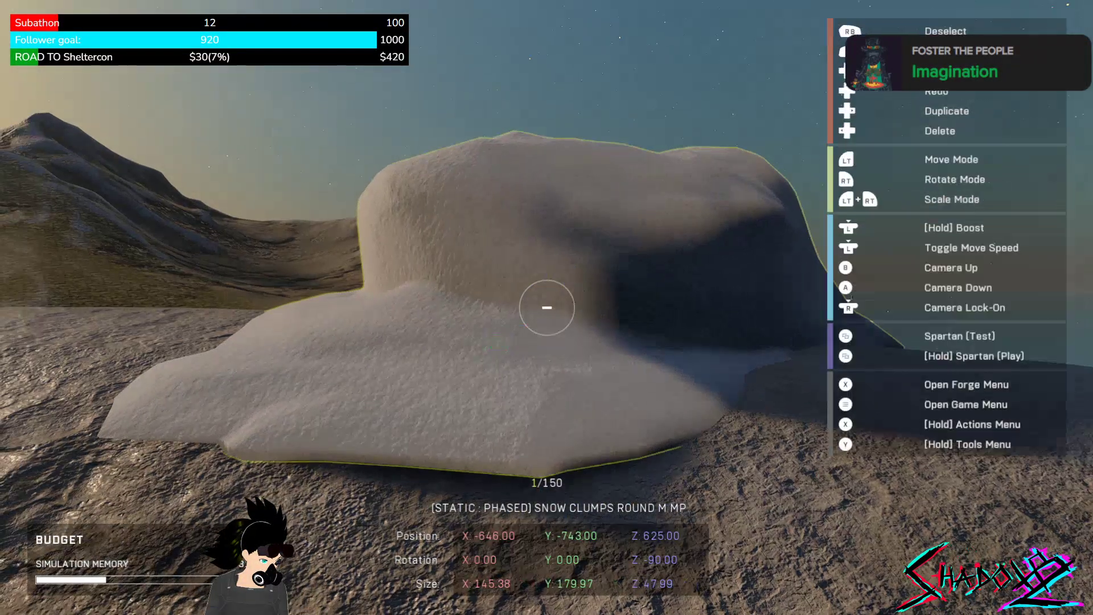
Rotate the snow clump by one 45° snap increment about its vertical axis.
{"action": "key", "text": "r"}
{"action": "scroll", "coordinate": [547, 308], "scroll_direction": "down", "scroll_amount": 3}
{"action": "scroll", "coordinate": [547, 308], "scroll_direction": "up", "scroll_amount": 2}
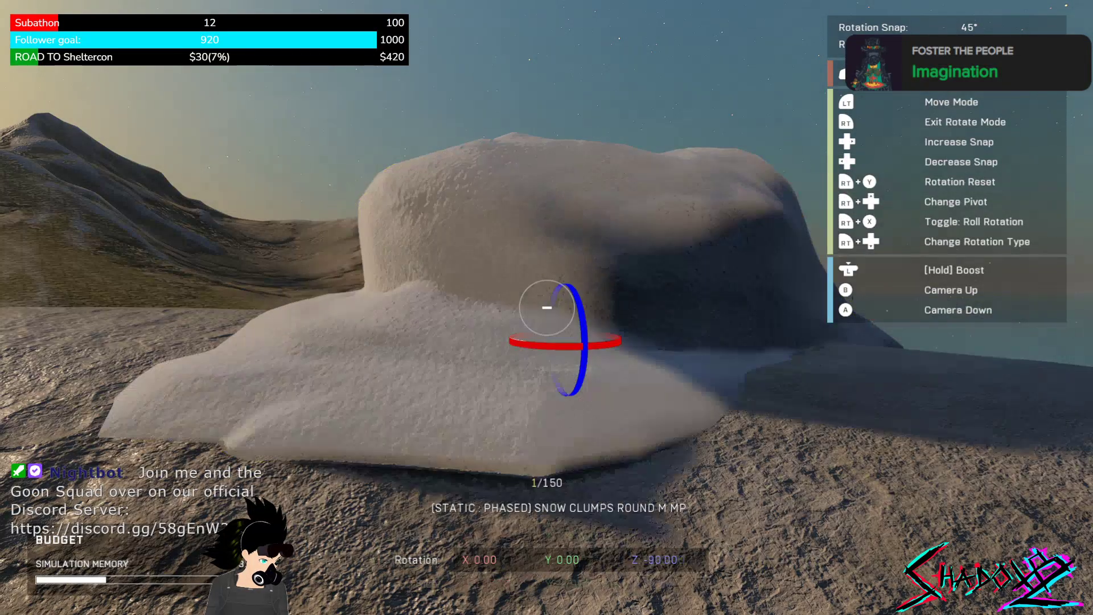
{"action": "key", "text": "g"}
{"action": "scroll", "coordinate": [547, 308], "scroll_direction": "down", "scroll_amount": 5}
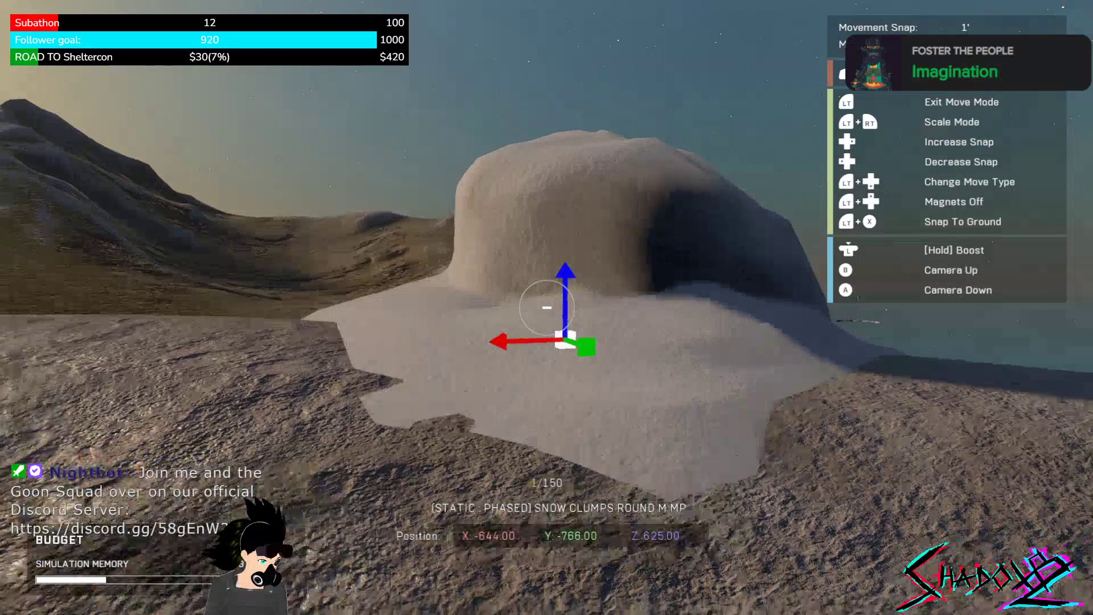
Adjust the rotated snow clump's position and height to X -652, Y -776, Z 628 so its base sinks into the ground.
{"action": "key", "text": "ctrl"}
{"action": "key", "text": "space"}
{"action": "key", "text": "space"}
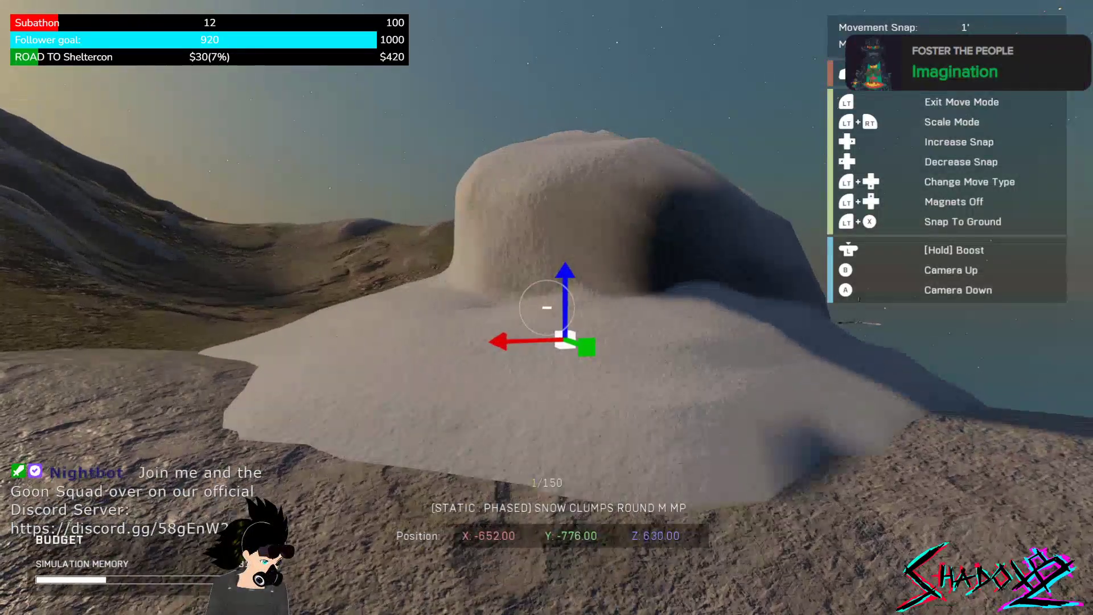
{"action": "key", "text": "ctrl"}
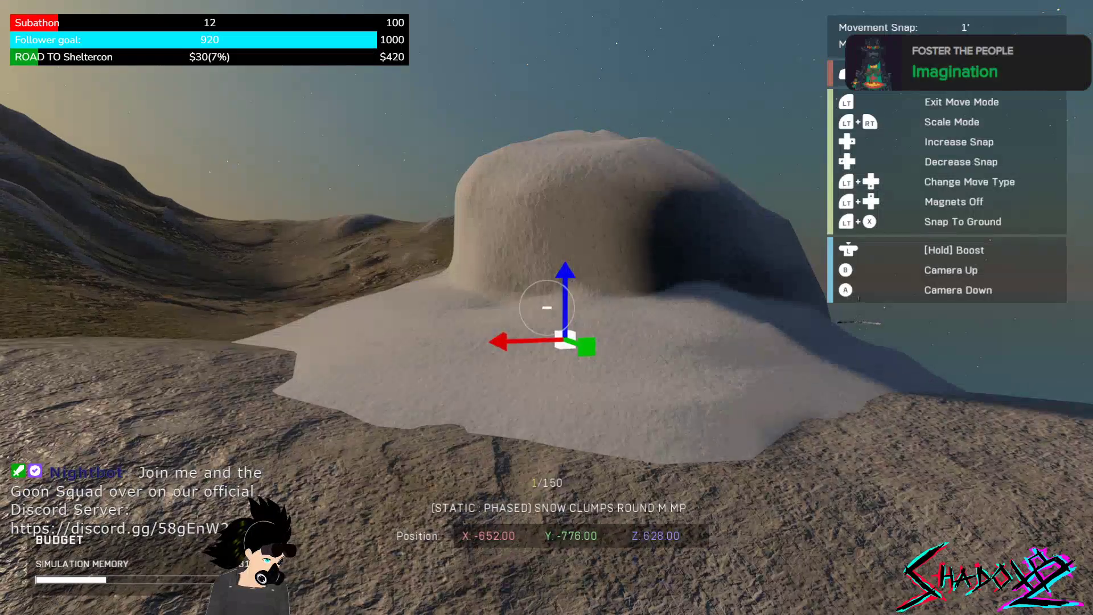
Try tilting the snow clump about its other axes with the 45° rotation snap, and undo the rotation.
{"action": "left_click", "coordinate": [547, 308]}
{"action": "right_click", "coordinate": [547, 308]}
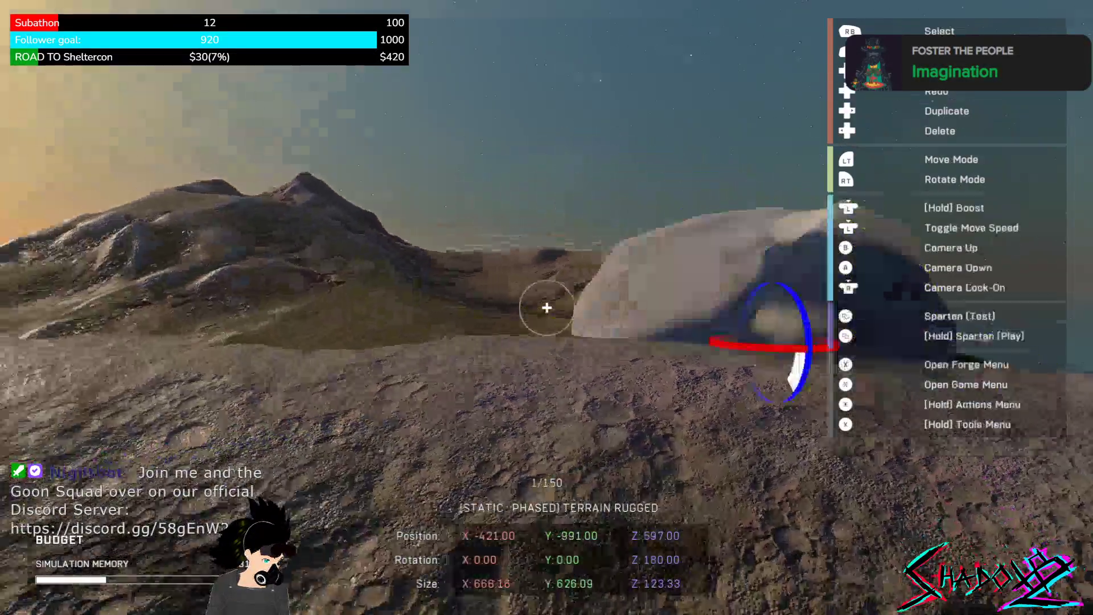
{"action": "right_click", "coordinate": [546, 308]}
{"action": "right_click", "coordinate": [546, 307]}
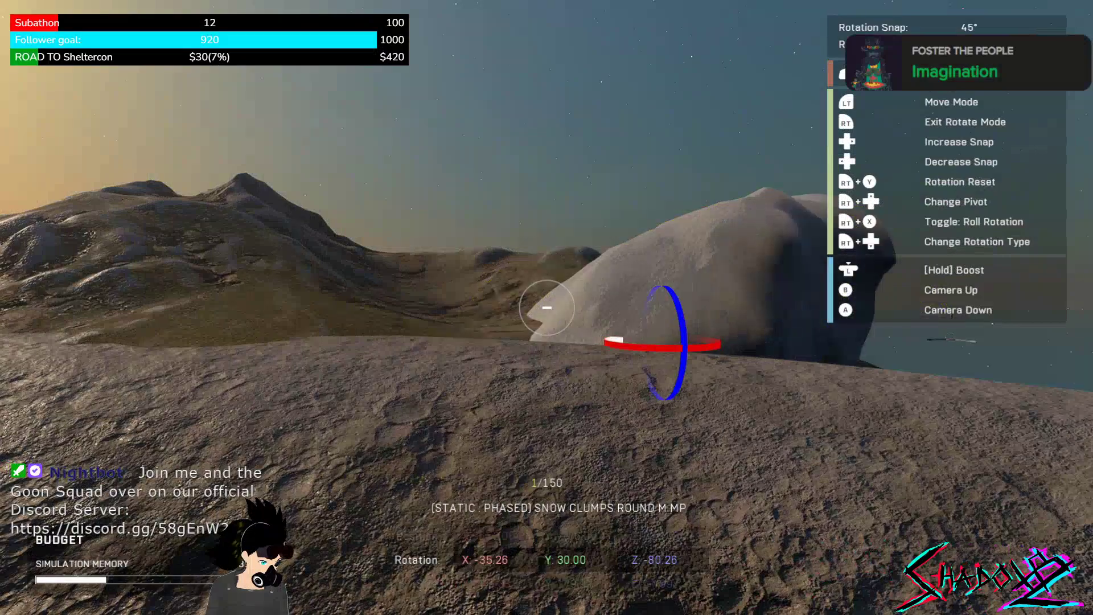
{"action": "scroll", "coordinate": [548, 307], "scroll_direction": "down", "scroll_amount": 1}
{"action": "scroll", "coordinate": [547, 307], "scroll_direction": "down", "scroll_amount": 3}
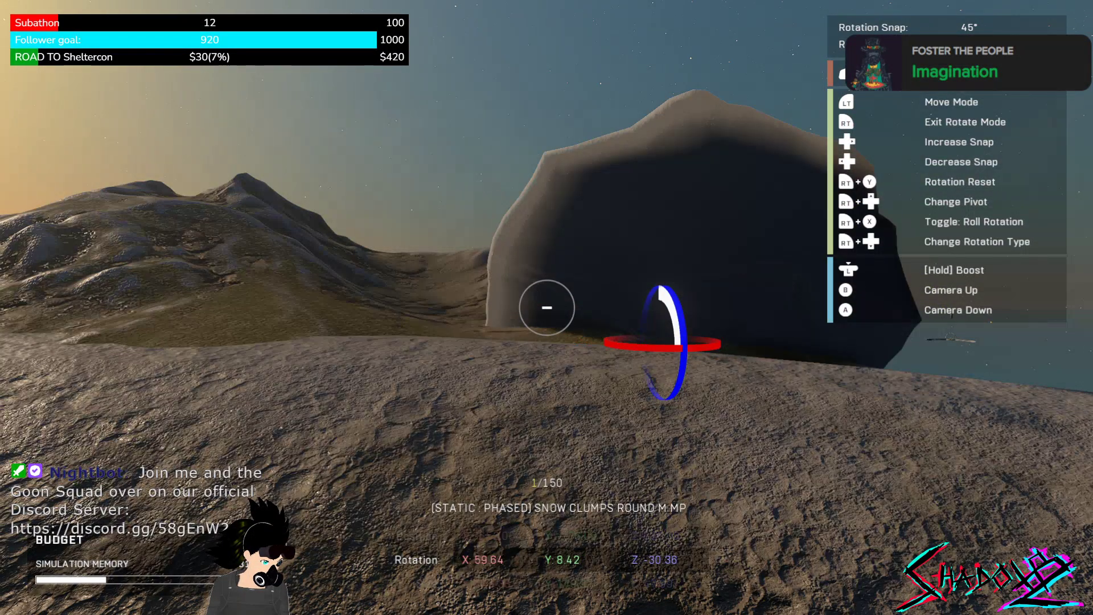
{"action": "right_click", "coordinate": [546, 308]}
{"action": "key", "text": "ctrl+z"}
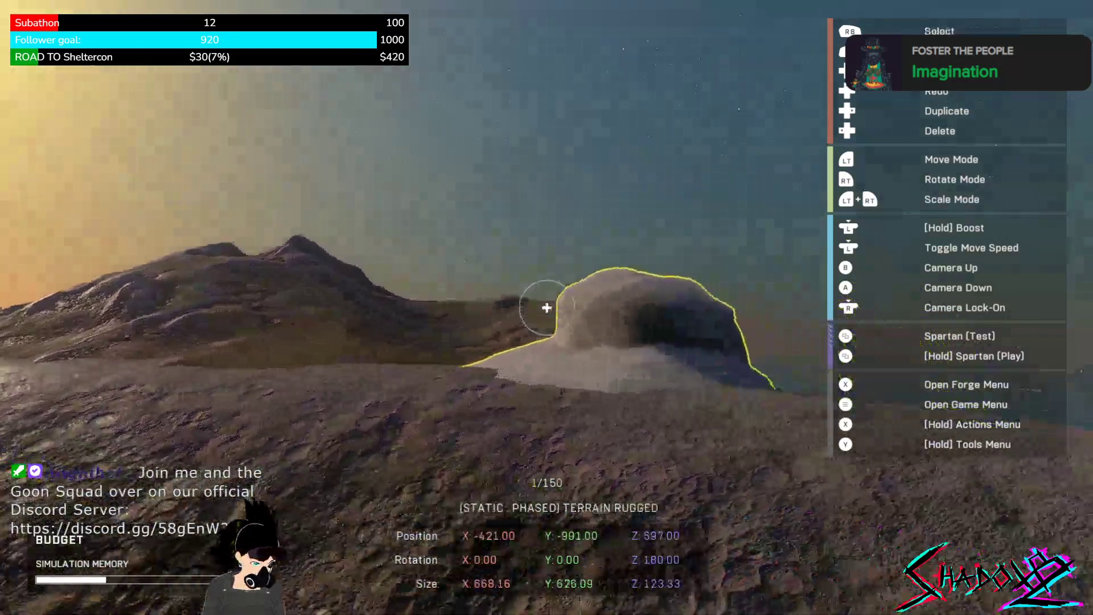
Duplicate the snow clump and rotate the copy about its vertical axis to Z -180.
{"action": "key", "text": "ctrl+d"}
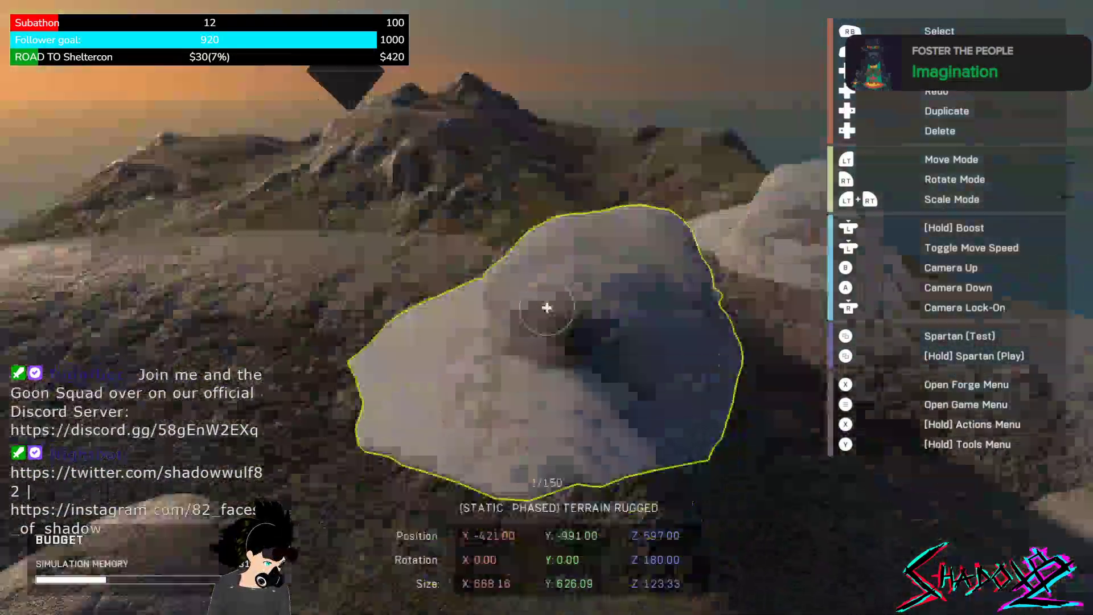
{"action": "key", "text": "r"}
{"action": "key", "text": "e"}
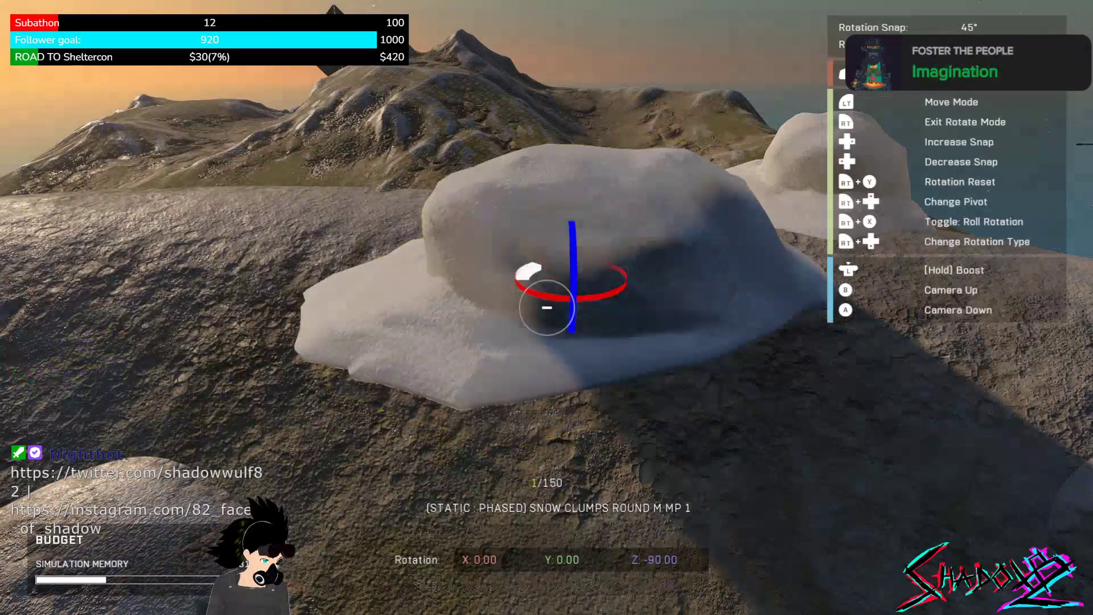
{"action": "key", "text": "e"}
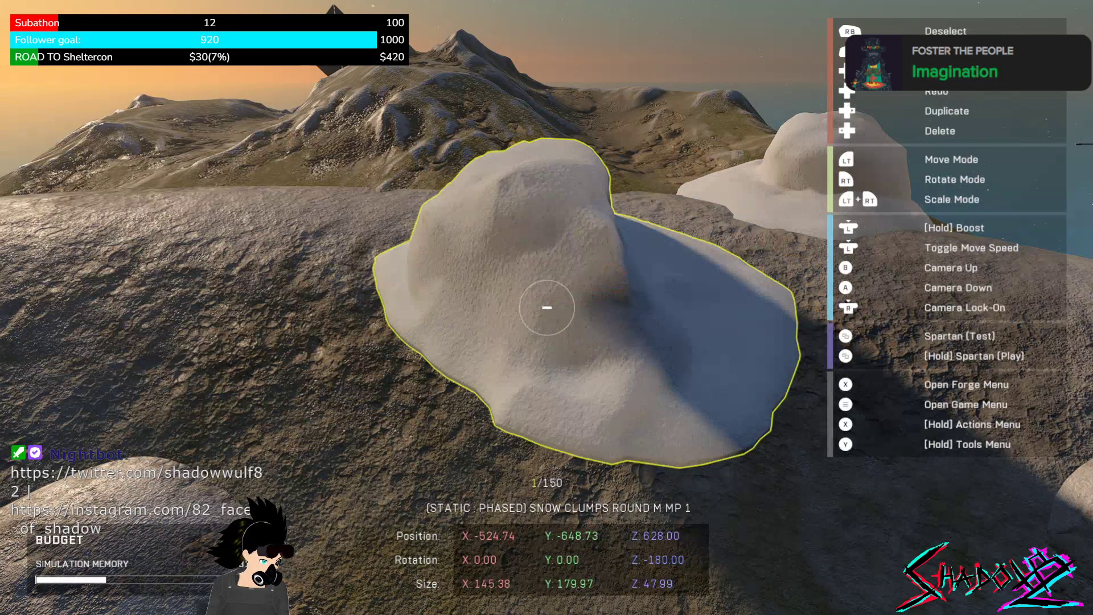
Enlarge the duplicated snow clump to about 189.37 × 234.44 × 62.52 and move it beside the original, to about X -523, Y -780, Z 628.
{"action": "key", "text": "t"}
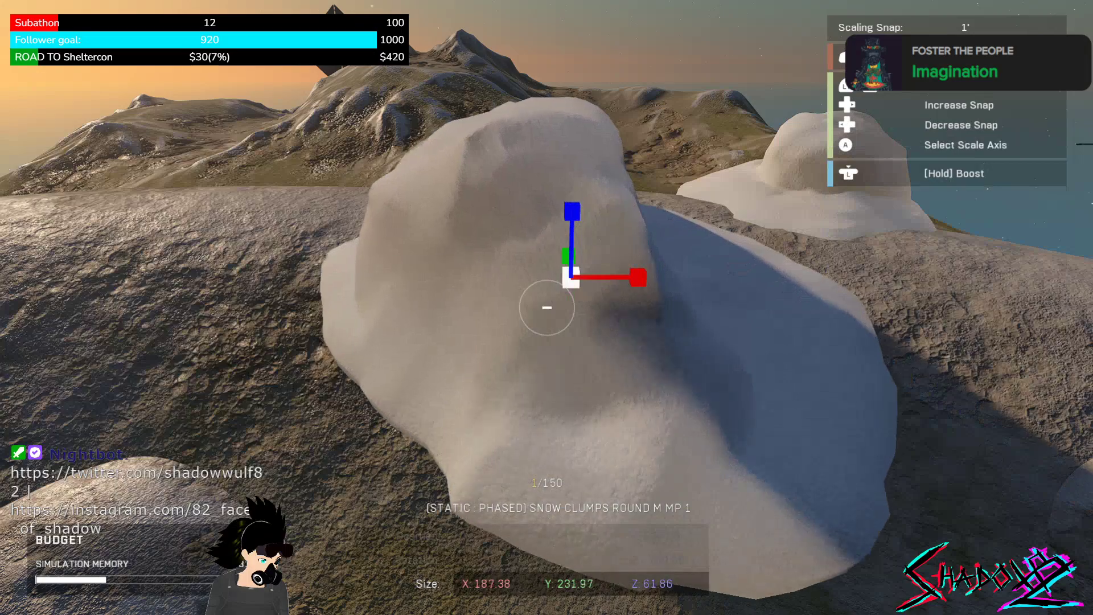
{"action": "key", "text": "t"}
{"action": "key", "text": "r"}
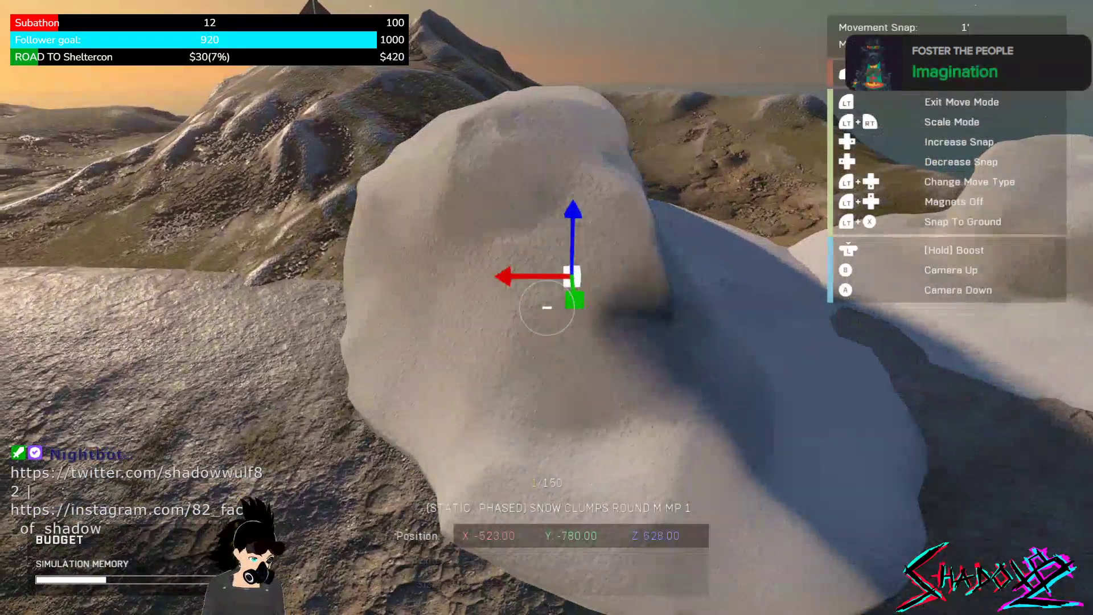
{"action": "key", "text": "t"}
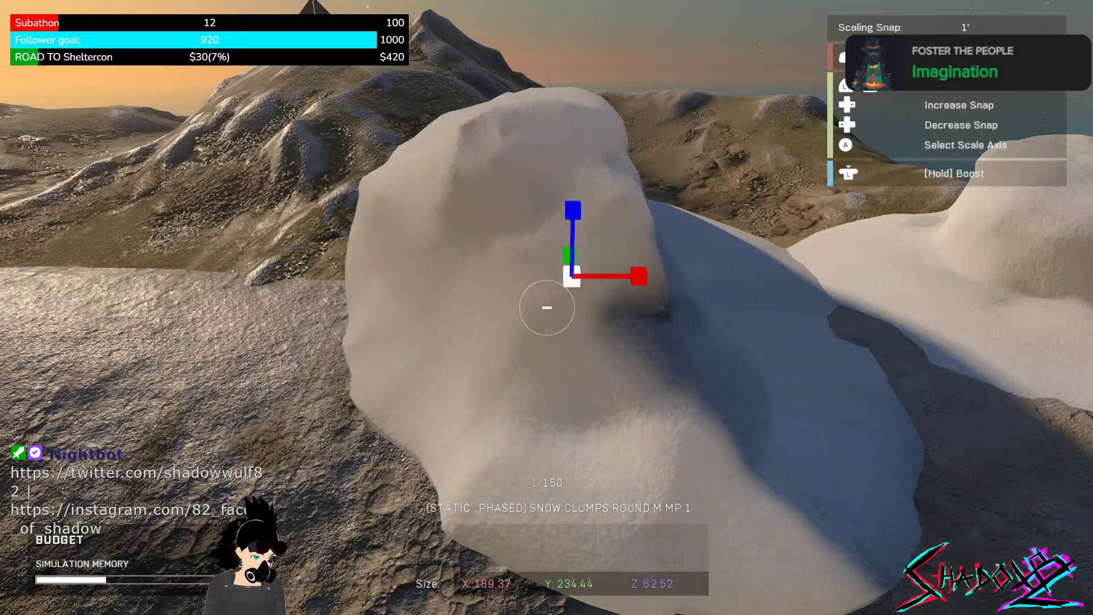
{"action": "key", "text": "t"}
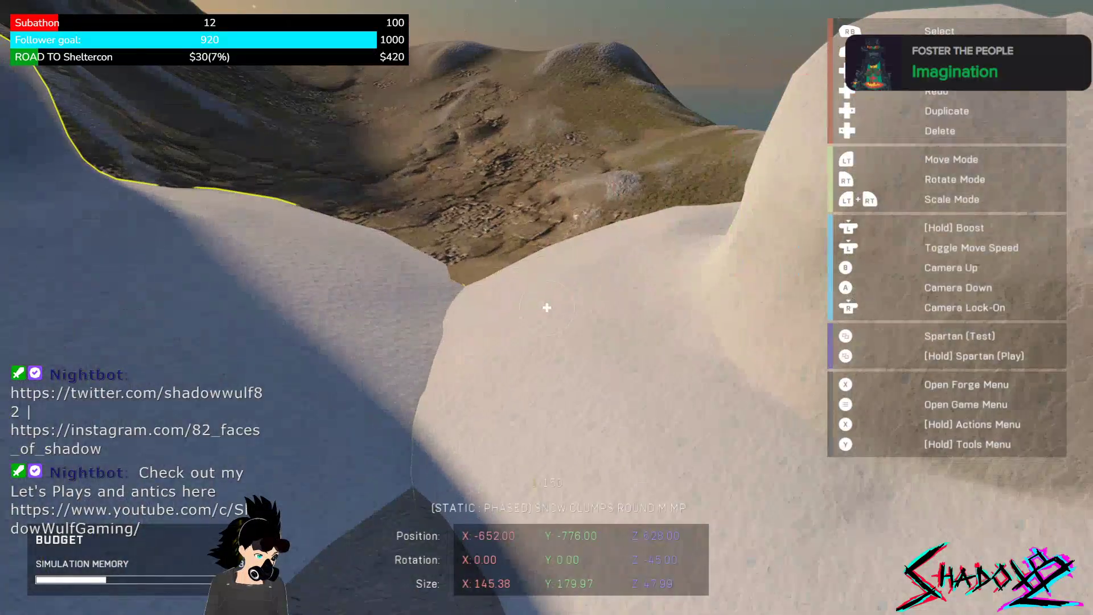
Switch to Spartan test mode and walk through the gap between the two snow clumps.
{"action": "key", "text": "Tab"}
{"action": "key", "text": "w"}
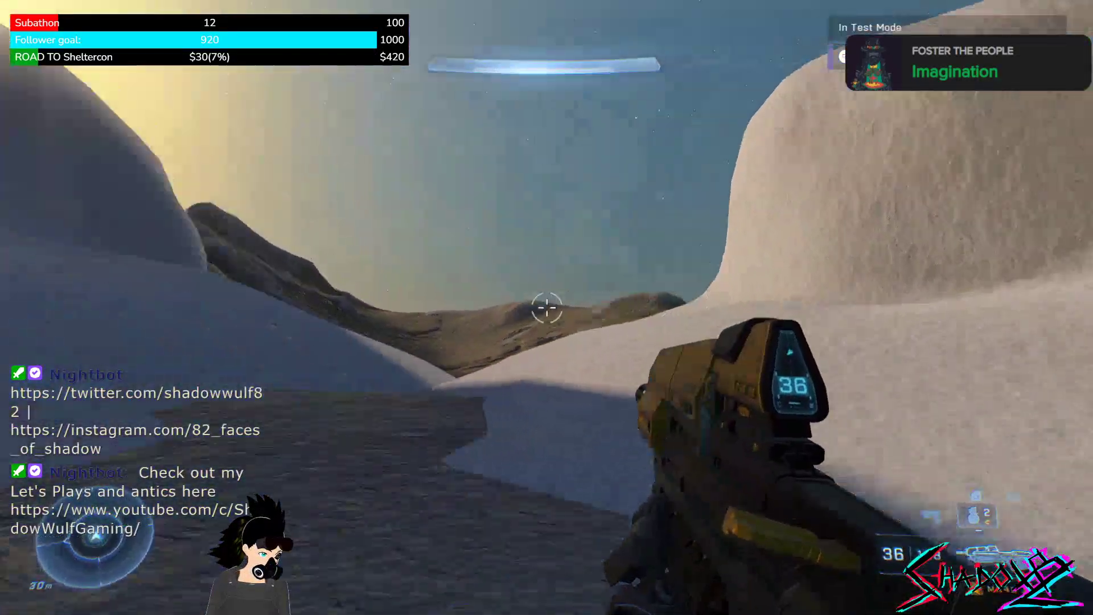
Return from test mode to Forge and enlarge the duplicated snow clump to about 223.37 × 276.53 × 73.74 at Y -798.
{"action": "key", "text": "w"}
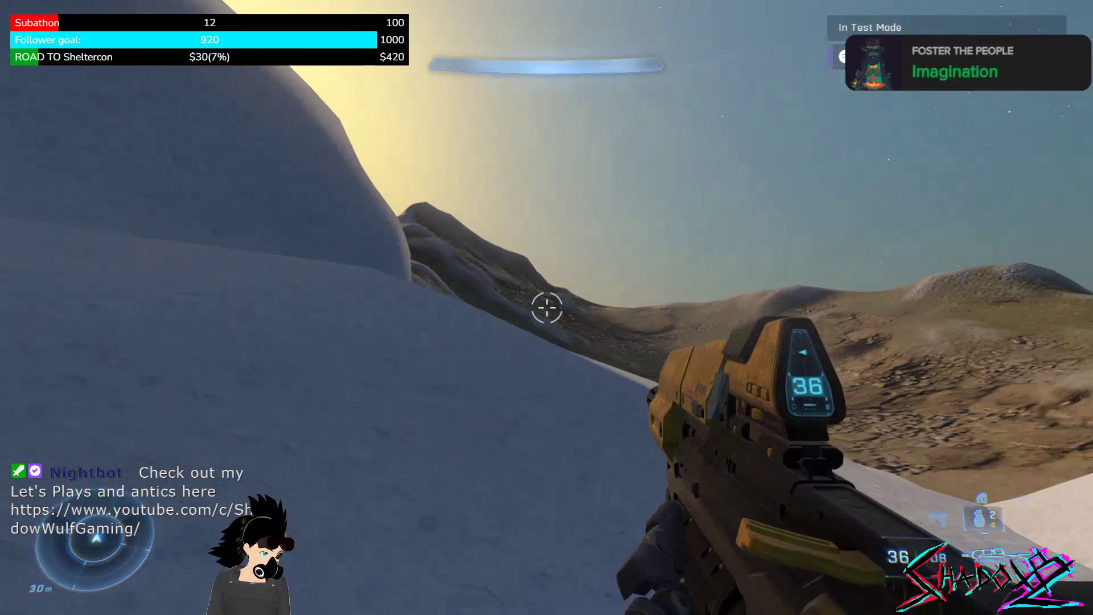
{"action": "key", "text": "Tab"}
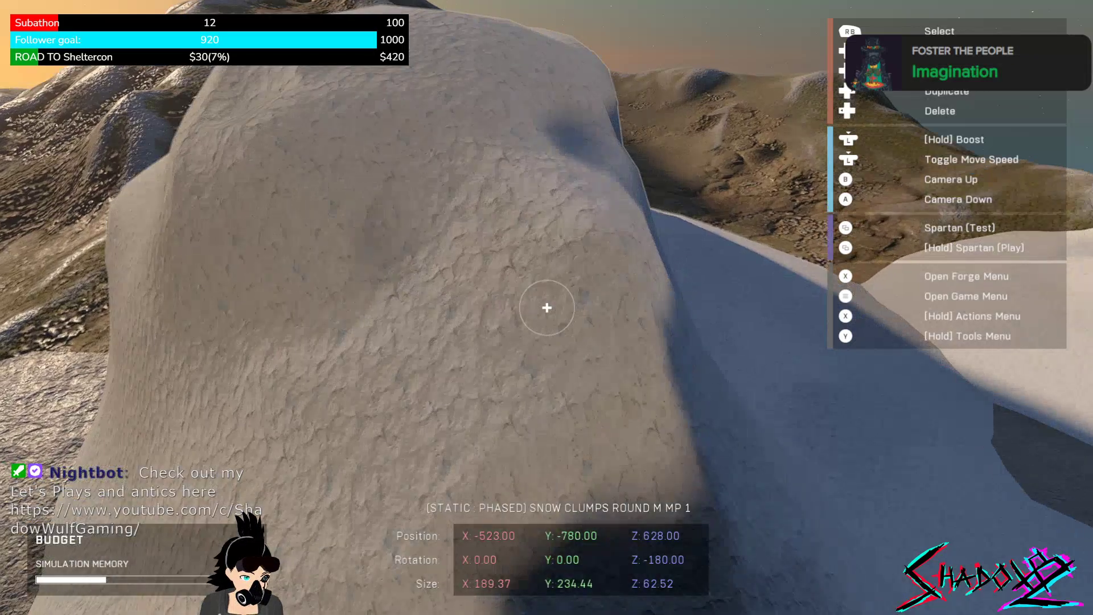
{"action": "left_click", "coordinate": [547, 308]}
{"action": "key", "text": "g"}
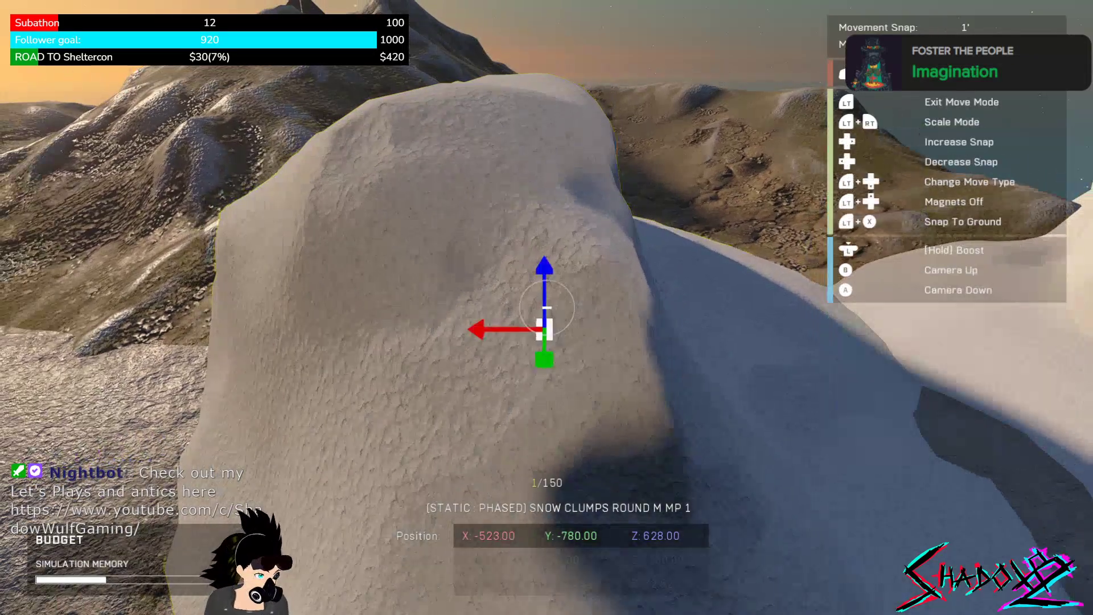
{"action": "key", "text": "r"}
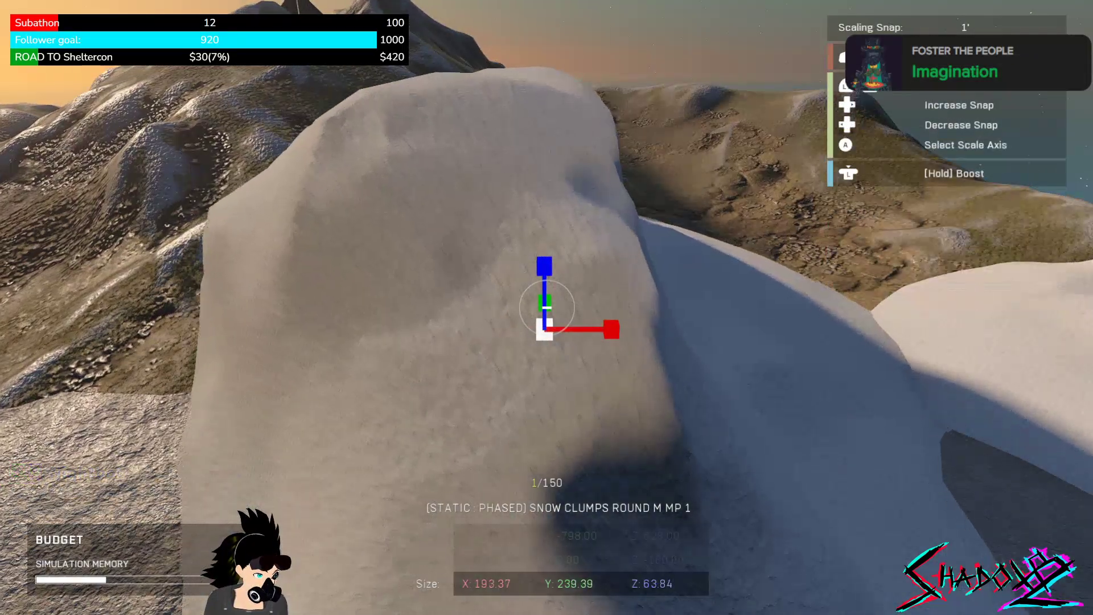
{"action": "scroll", "coordinate": [546, 308], "scroll_direction": "up", "scroll_amount": 3}
{"action": "key", "text": "Escape"}
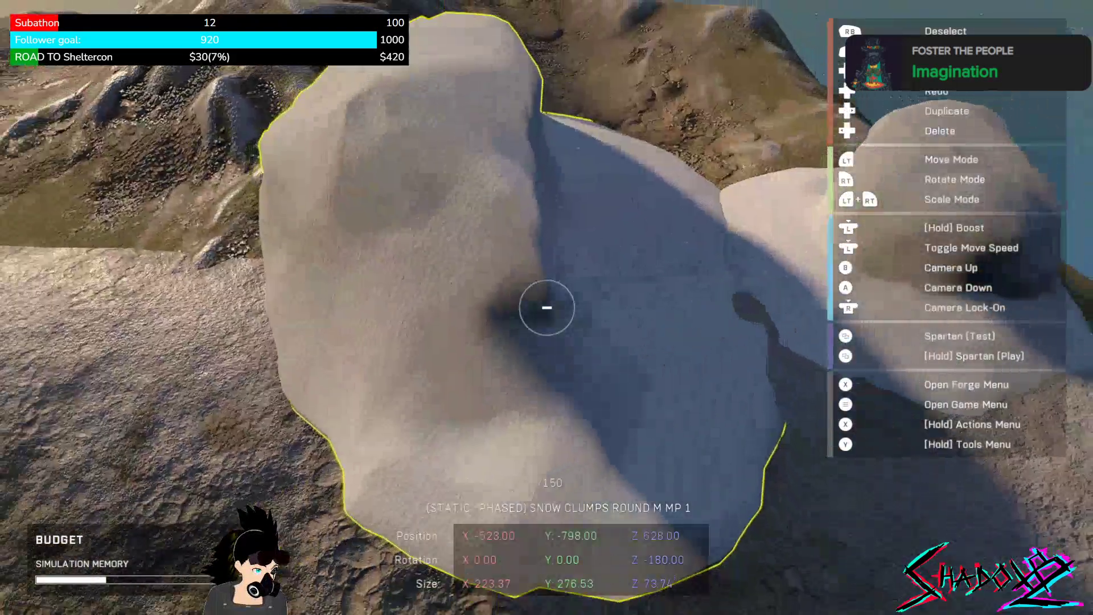
Rotate the duplicated snow clump about its vertical axis to Z 0 using the 45° rotation snap.
{"action": "key", "text": "r"}
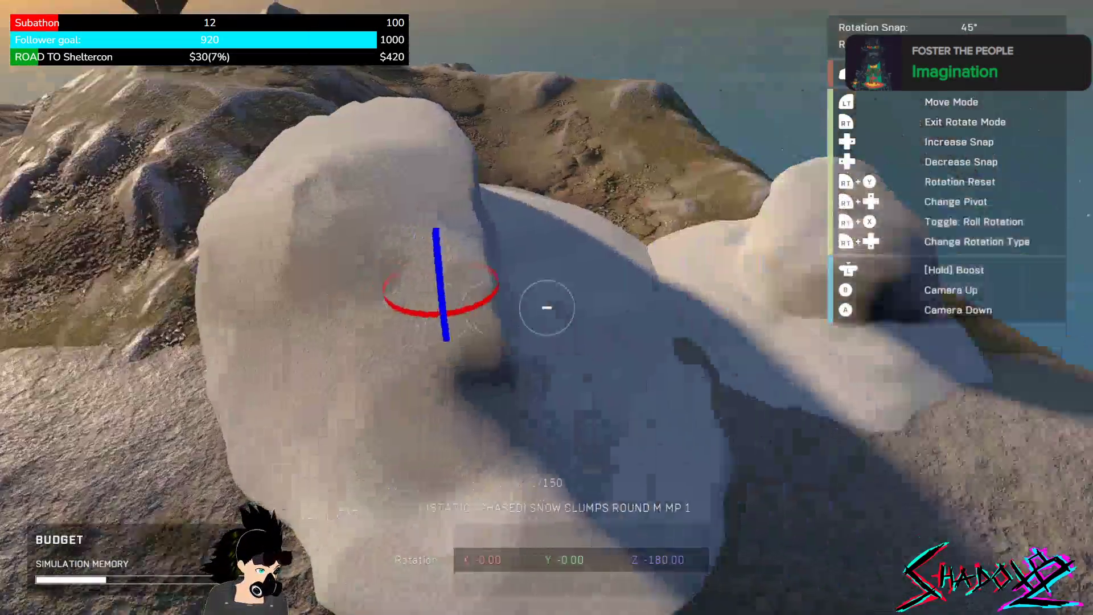
{"action": "key", "text": "Escape"}
{"action": "key", "text": "r"}
{"action": "scroll", "coordinate": [546, 308], "scroll_direction": "up", "scroll_amount": 1}
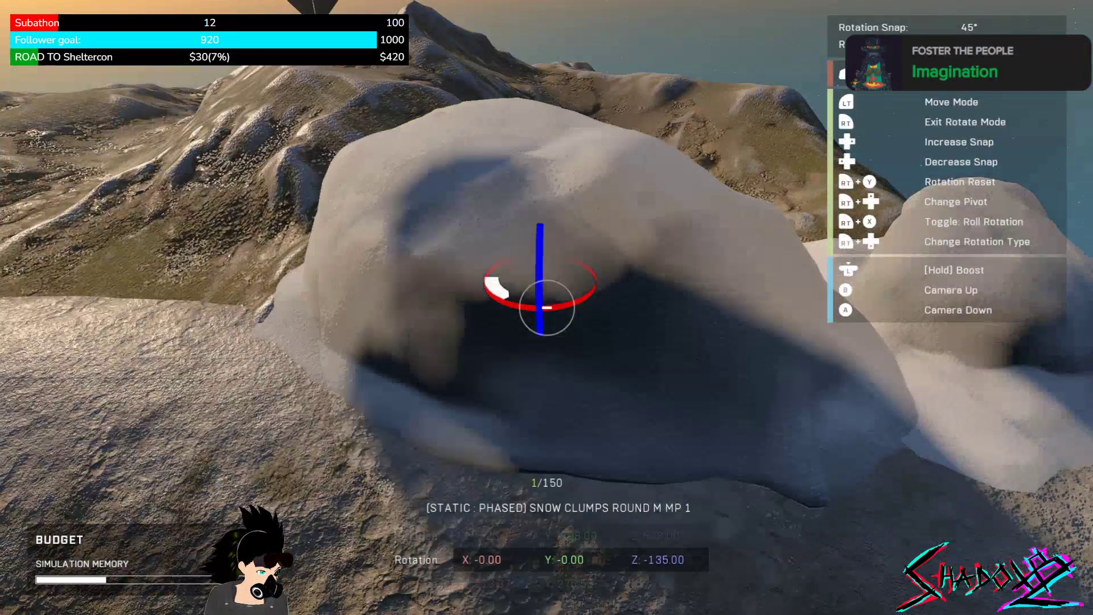
Move the duplicated snow clump against the original one, to about X -601, Y -857, Z 628.
{"action": "key", "text": "g"}
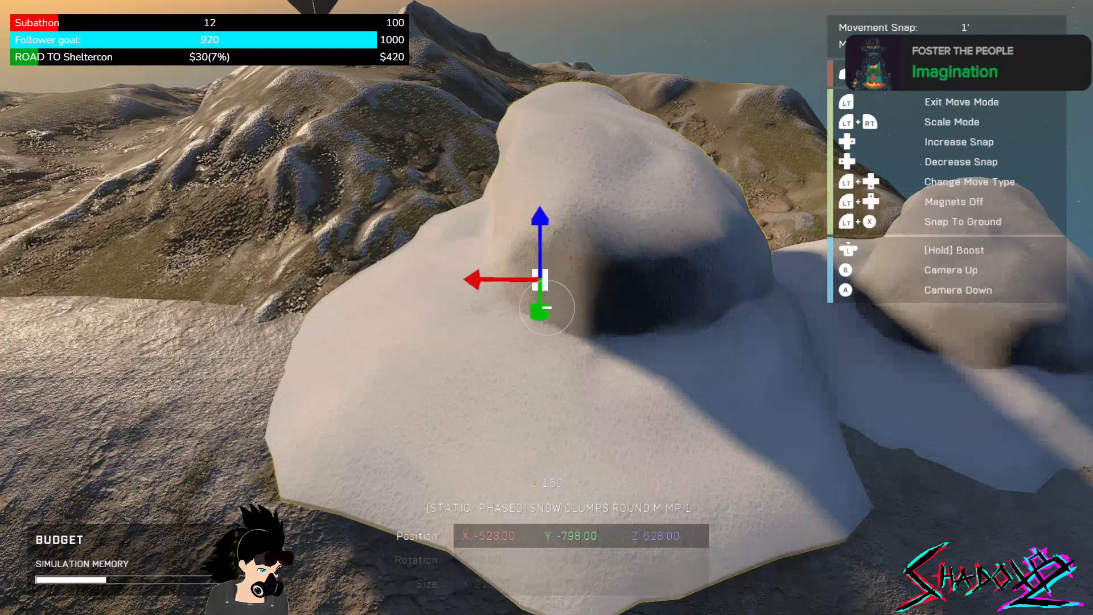
{"action": "key", "text": "w"}
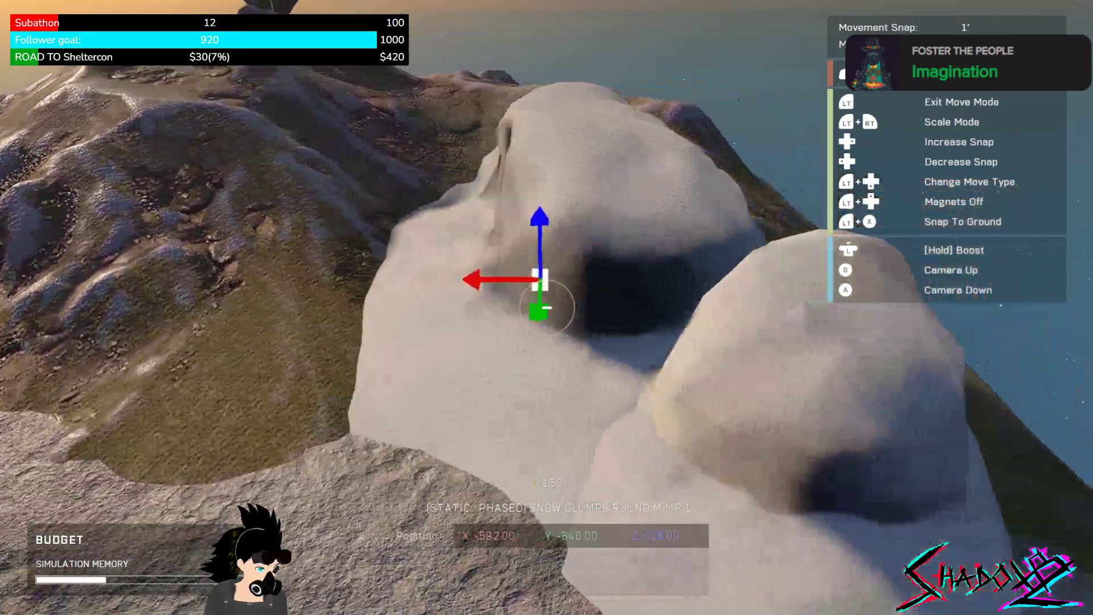
{"action": "key", "text": "w"}
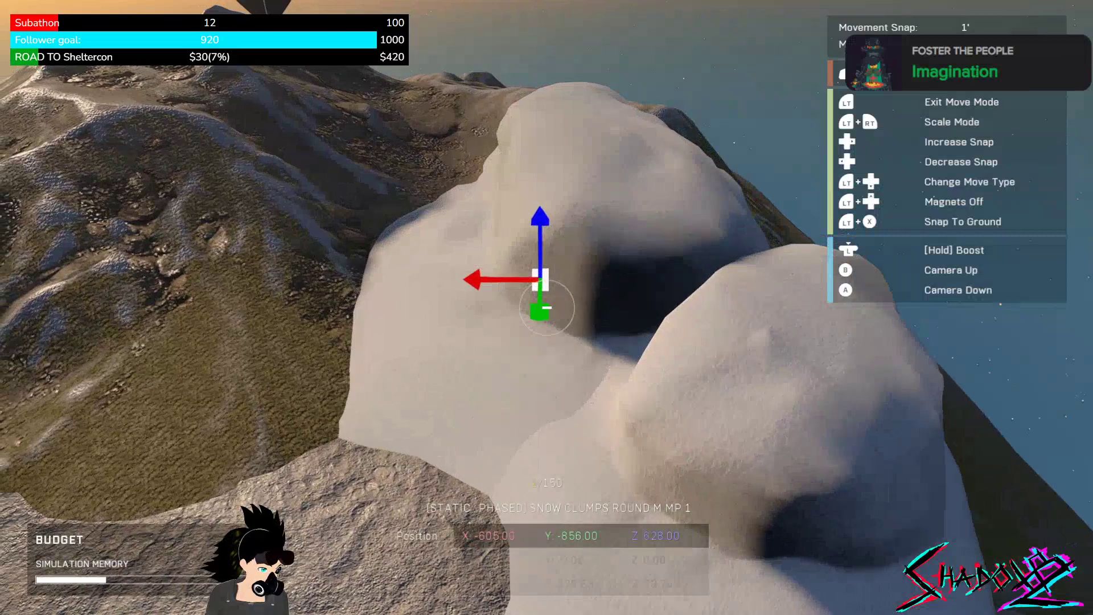
{"action": "key", "text": "a"}
Try larger scales on the duplicated snow clump, and shrink it to about 206.37 × 255.49 × 68.13.
{"action": "key", "text": "r"}
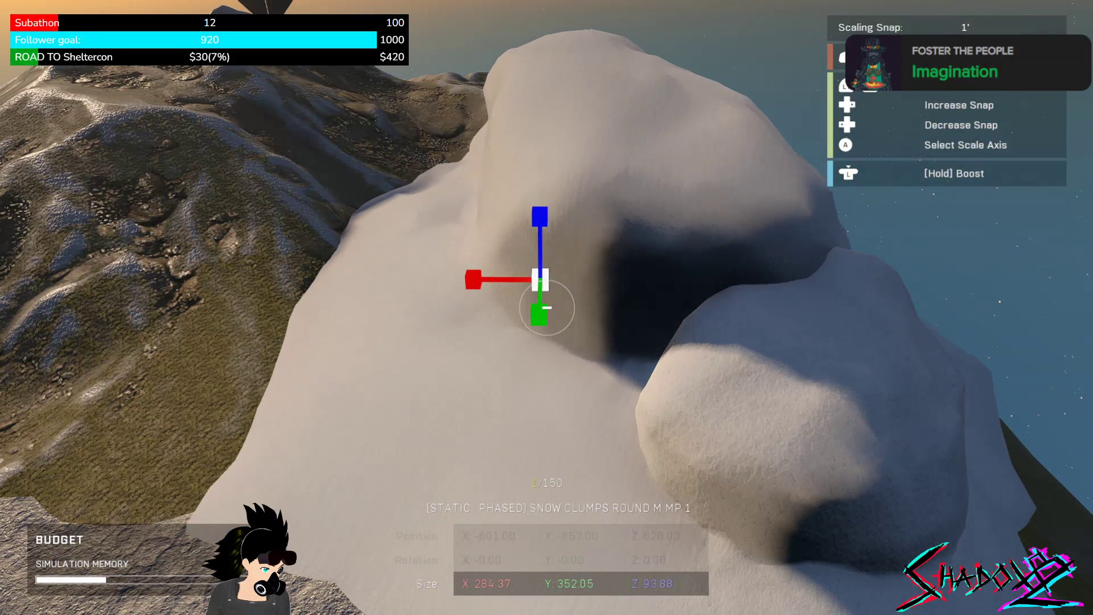
{"action": "key", "text": "r"}
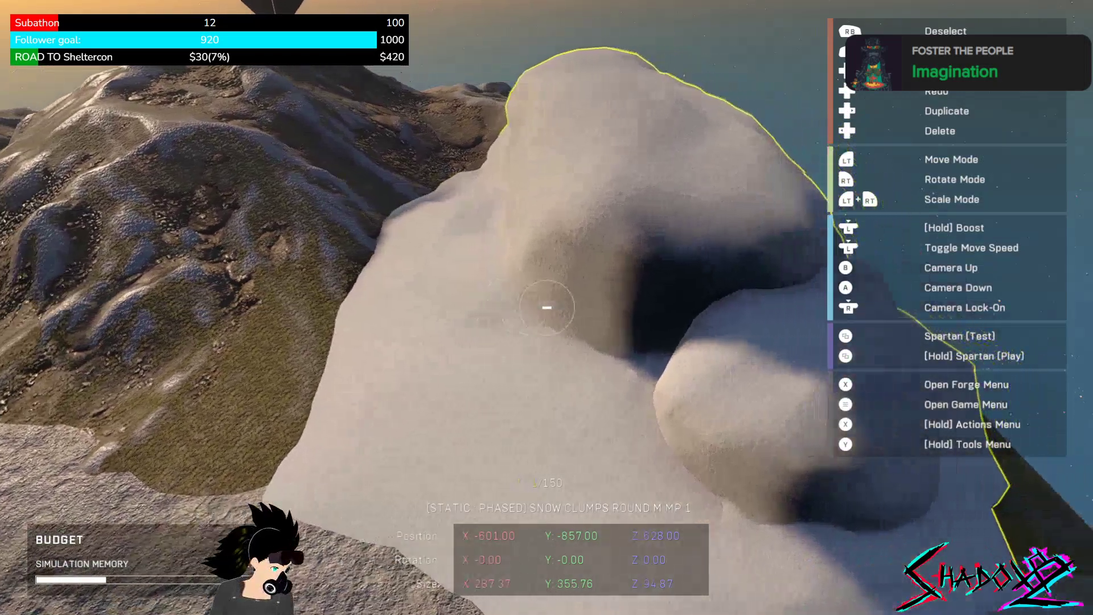
{"action": "key", "text": "r"}
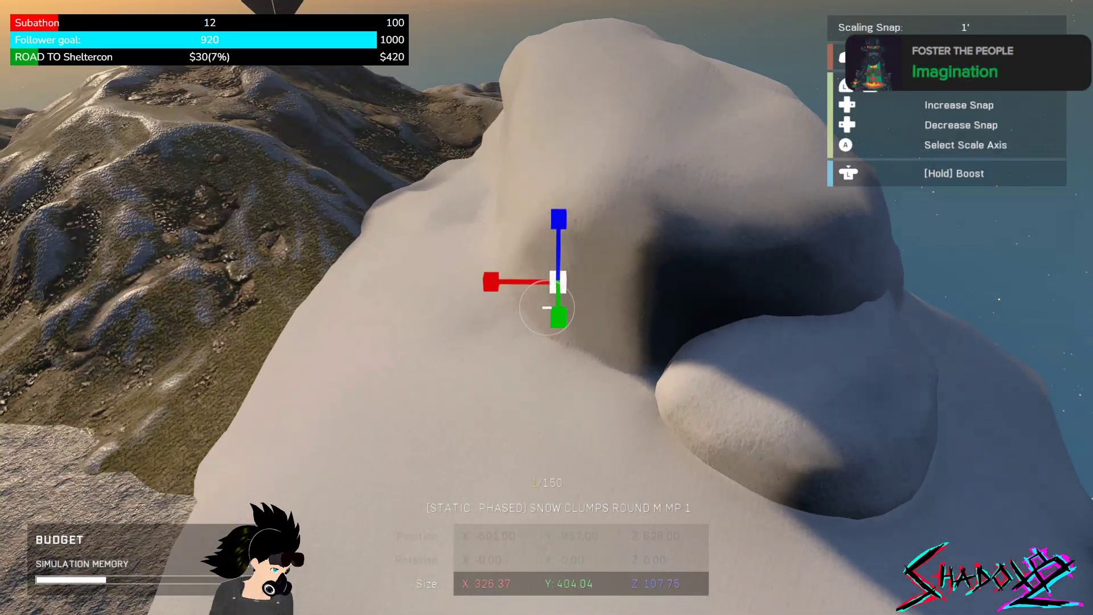
{"action": "scroll", "coordinate": [547, 308], "scroll_direction": "down", "scroll_amount": 3}
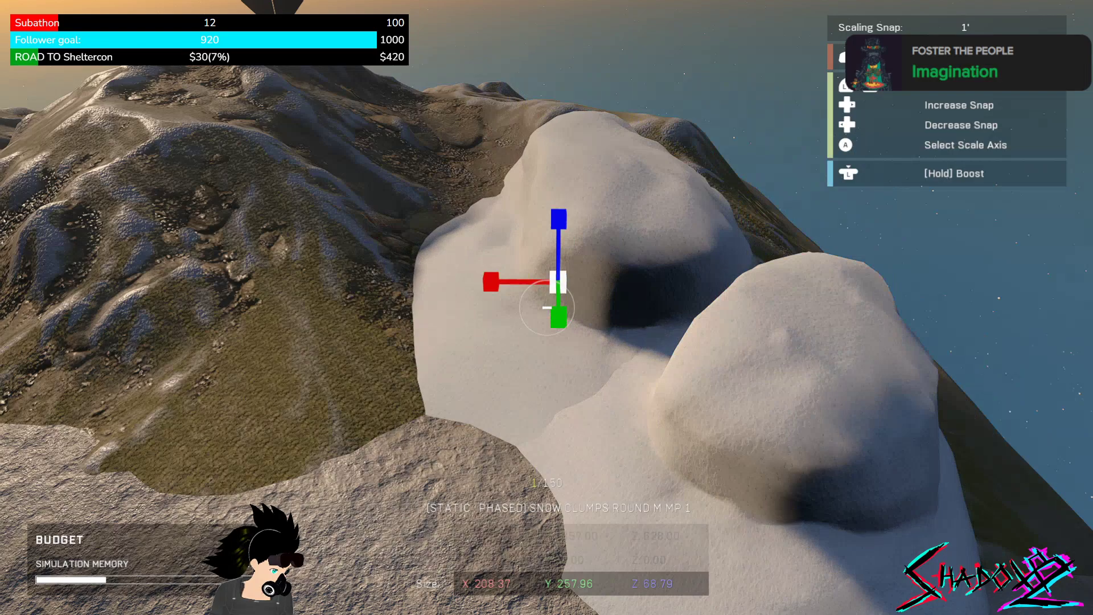
{"action": "key", "text": "r"}
Select only the original snow clump and rotate it about its vertical axis to Z 0.
{"action": "key", "text": "e"}
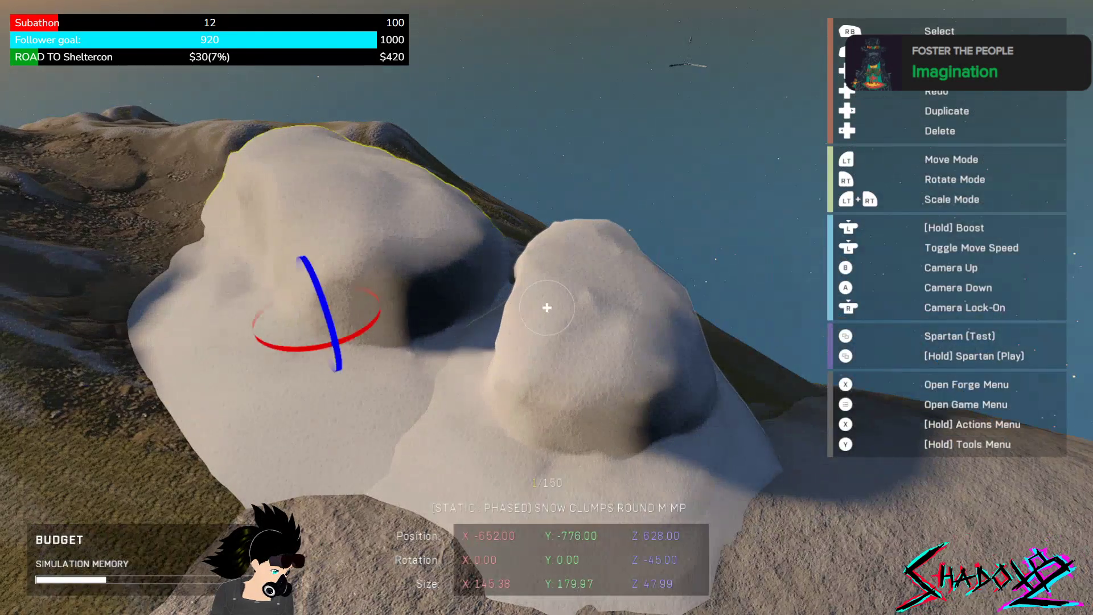
{"action": "key", "text": "e"}
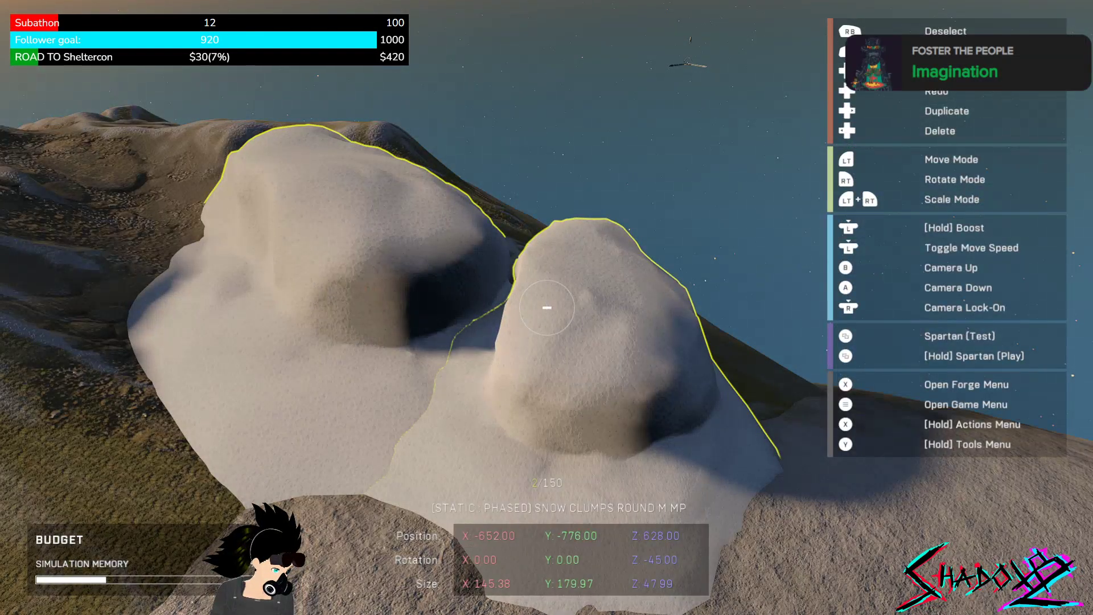
{"action": "key", "text": "e"}
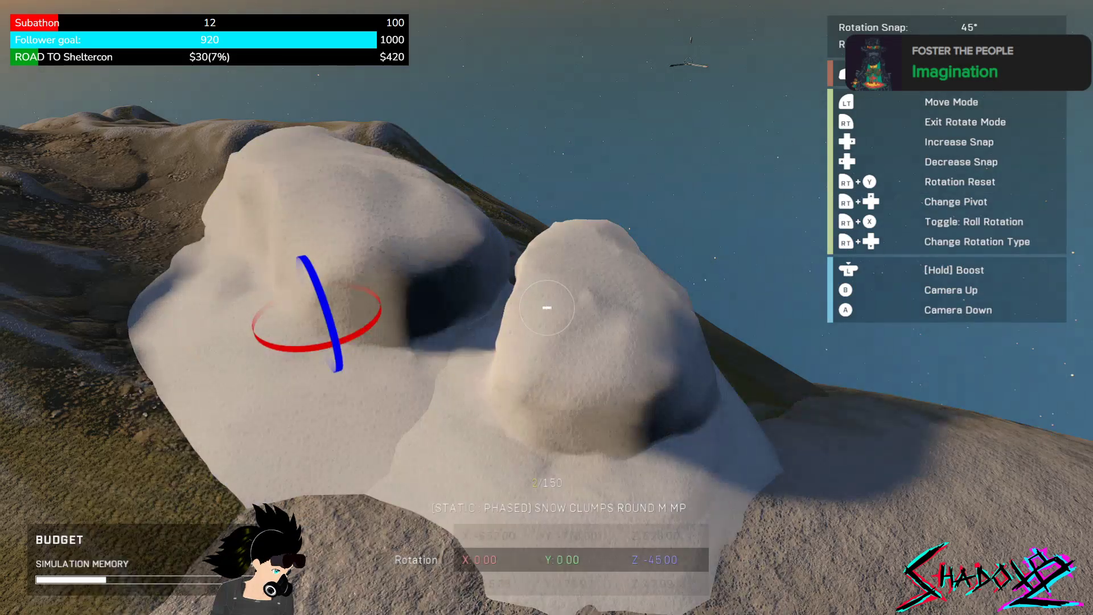
{"action": "key", "text": "e"}
{"action": "left_click", "coordinate": [547, 307]}
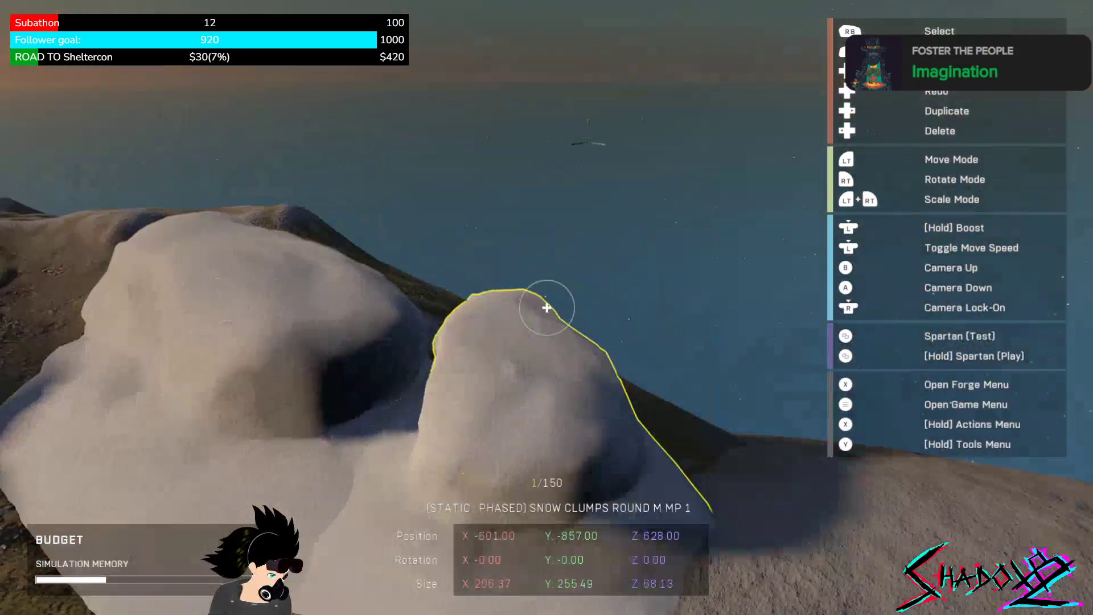
{"action": "left_click", "coordinate": [547, 308]}
{"action": "key", "text": "e"}
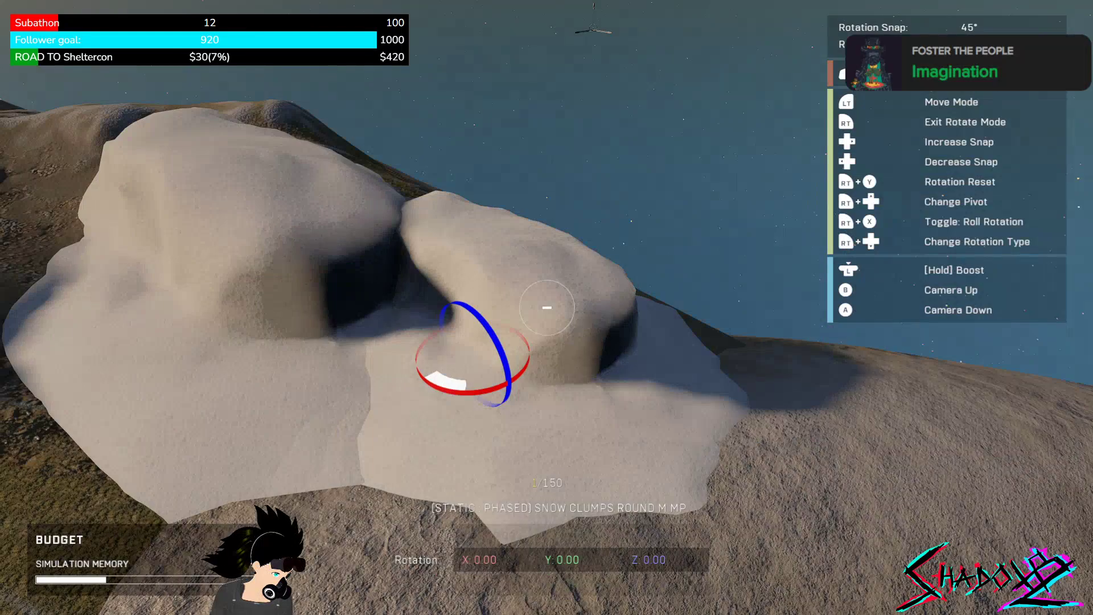
{"action": "key", "text": "e"}
{"action": "key", "text": "e"}
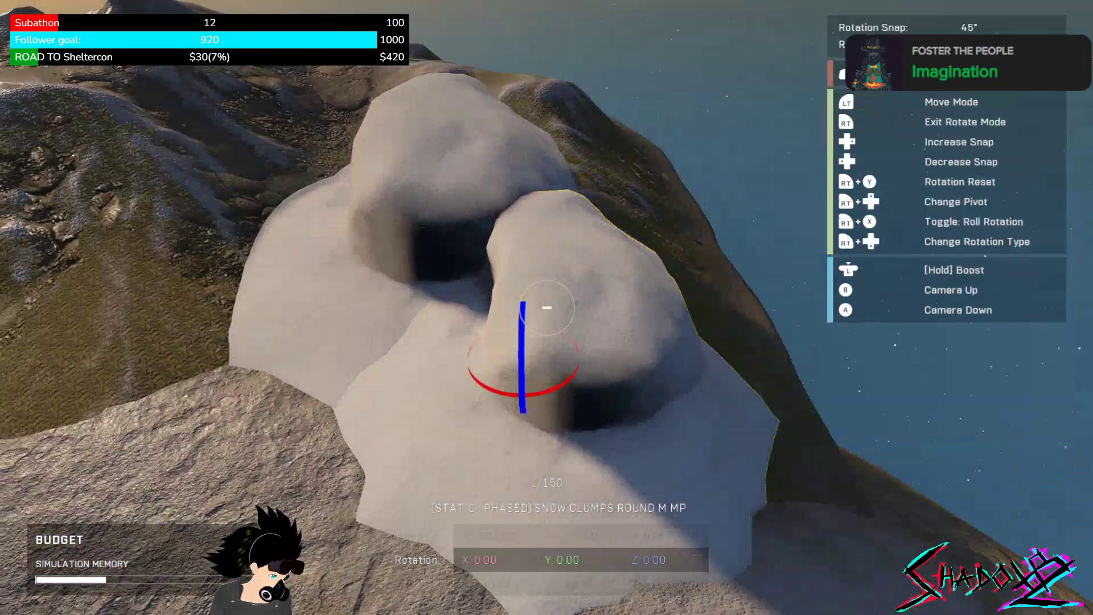
Shift the original snow clump to about X -646, Y -778, Z 628 and deselect it.
{"action": "key", "text": "q"}
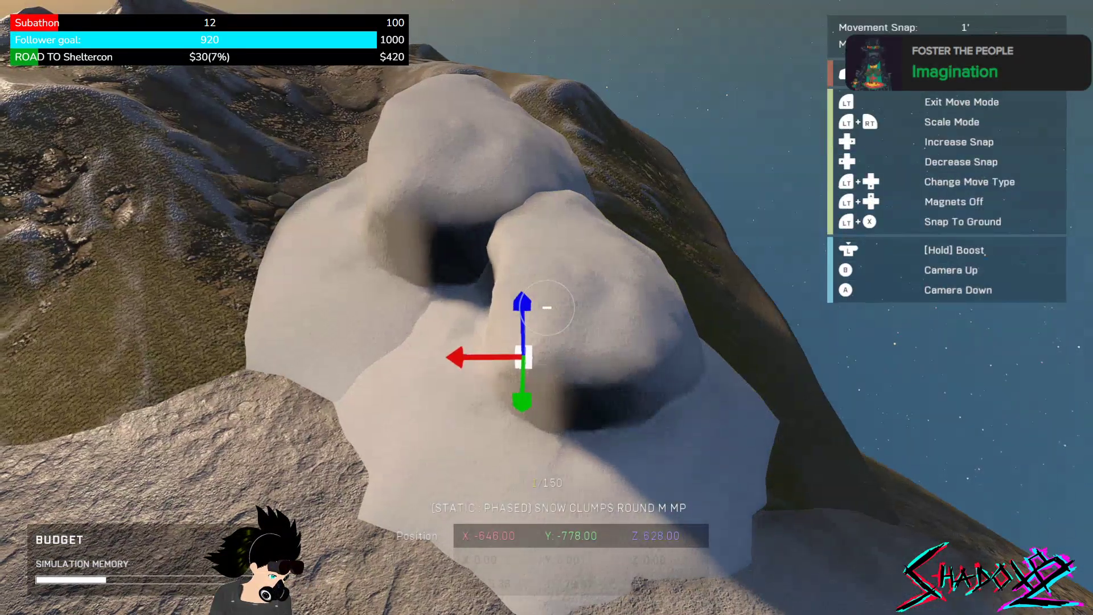
{"action": "key", "text": "q"}
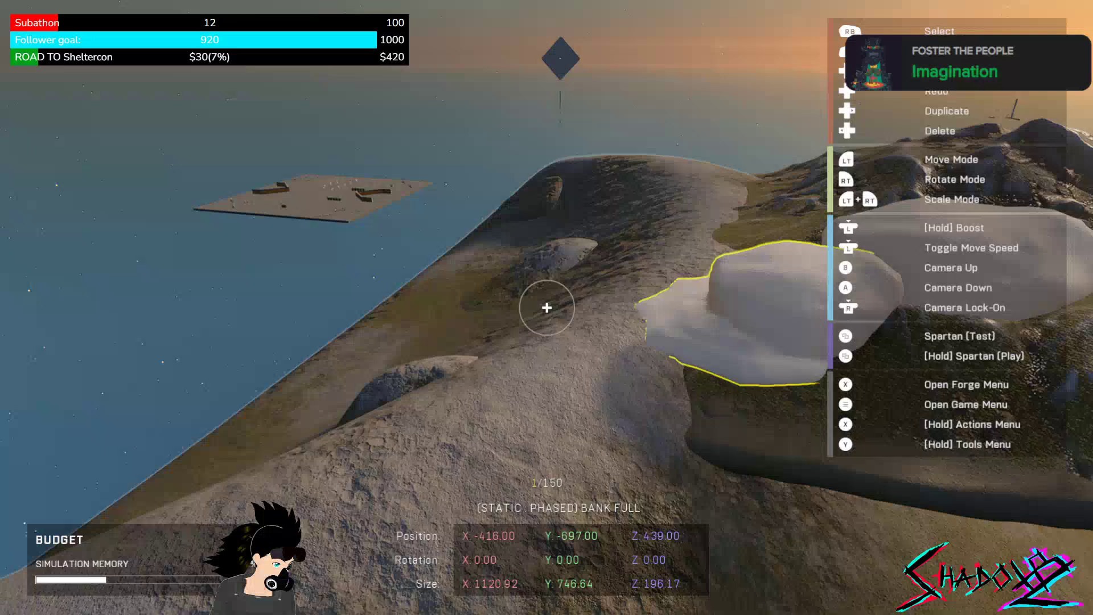
{"action": "left_click", "coordinate": [547, 308]}
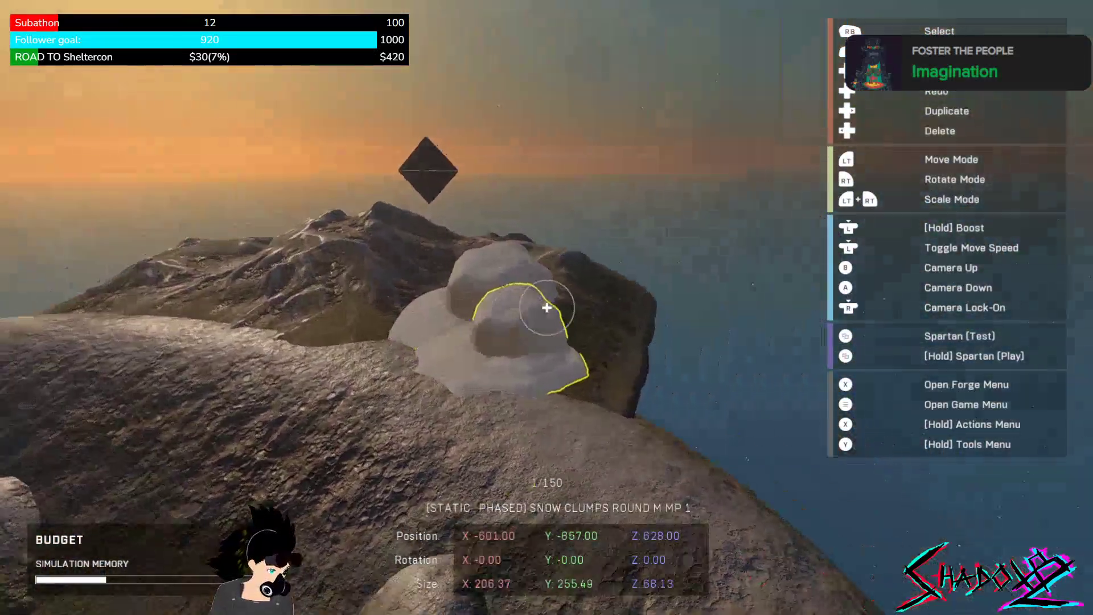
{"action": "left_click", "coordinate": [547, 308]}
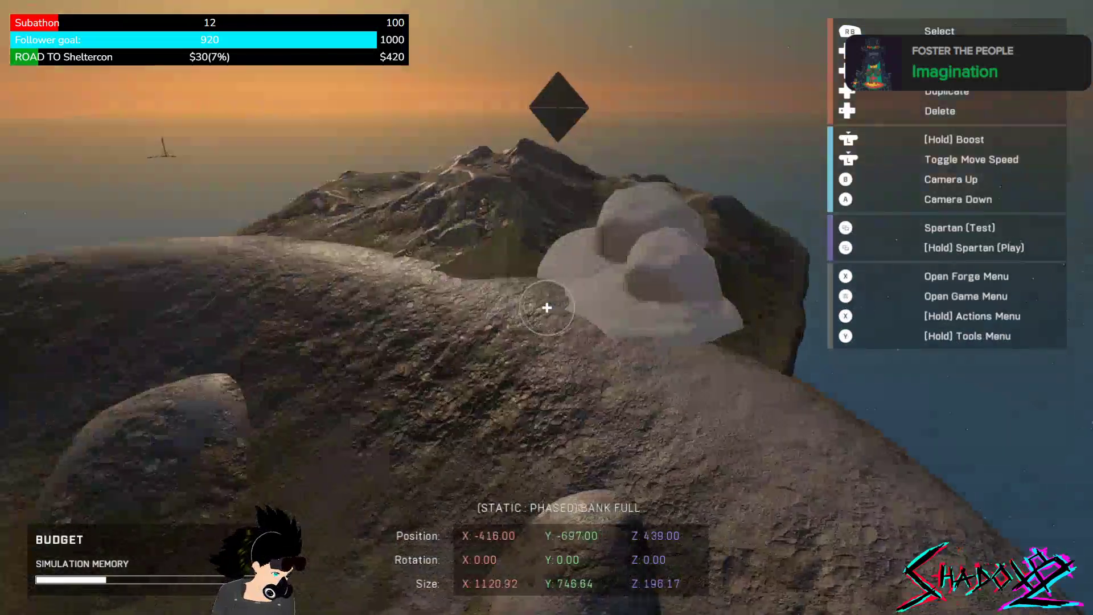
Browse the Ice and Snow MP category of the Biomes objects, previewing the snowballs and snow clumps up to Snow Clumps L MP.
{"action": "key", "text": "x"}
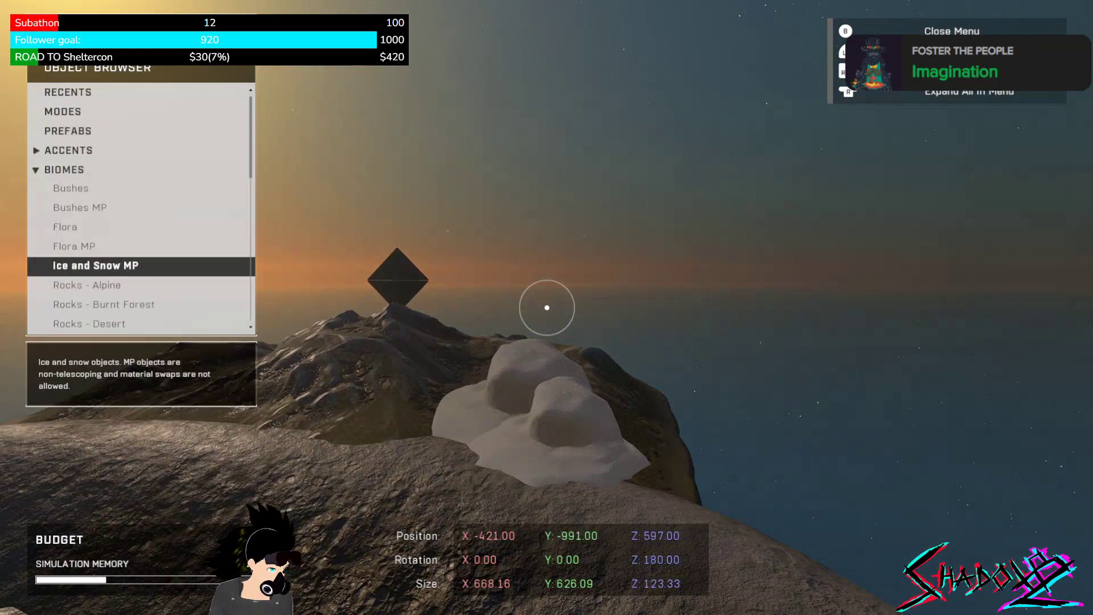
{"action": "key", "text": "Down"}
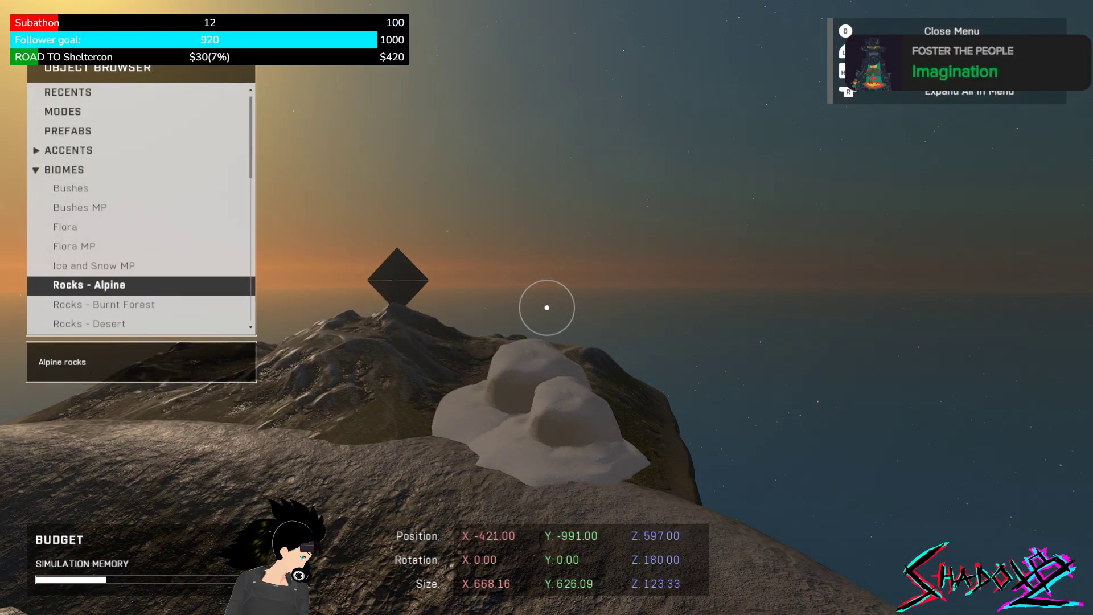
{"action": "key", "text": "Up"}
{"action": "key", "text": "Return"}
{"action": "key", "text": "Up"}
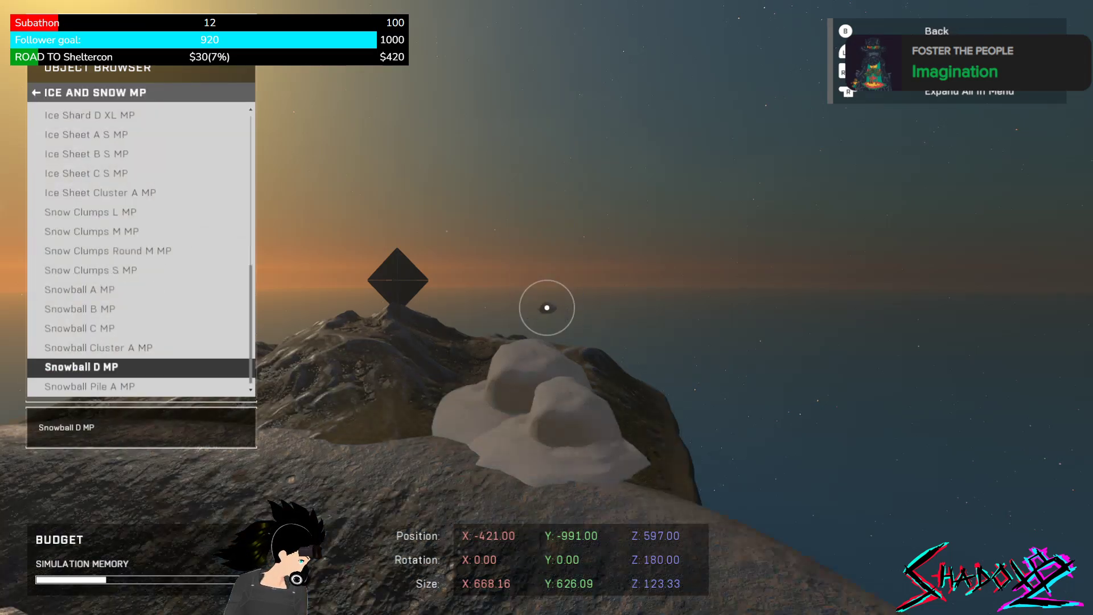
{"action": "key", "text": "Up"}
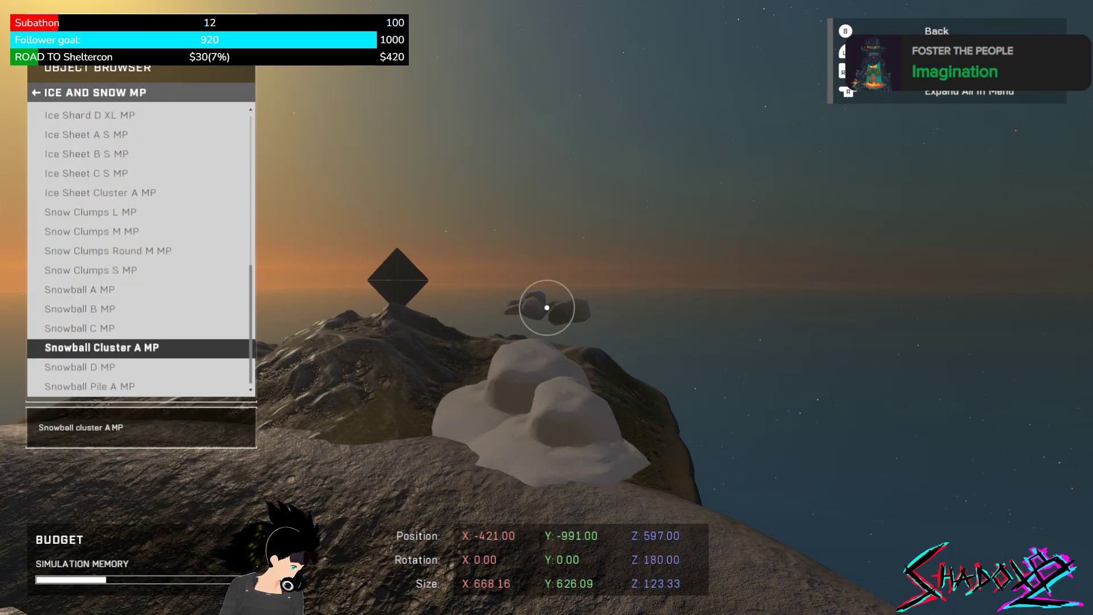
{"action": "key", "text": "Up"}
{"action": "key", "text": "Up"}
{"action": "key", "text": "Up"}
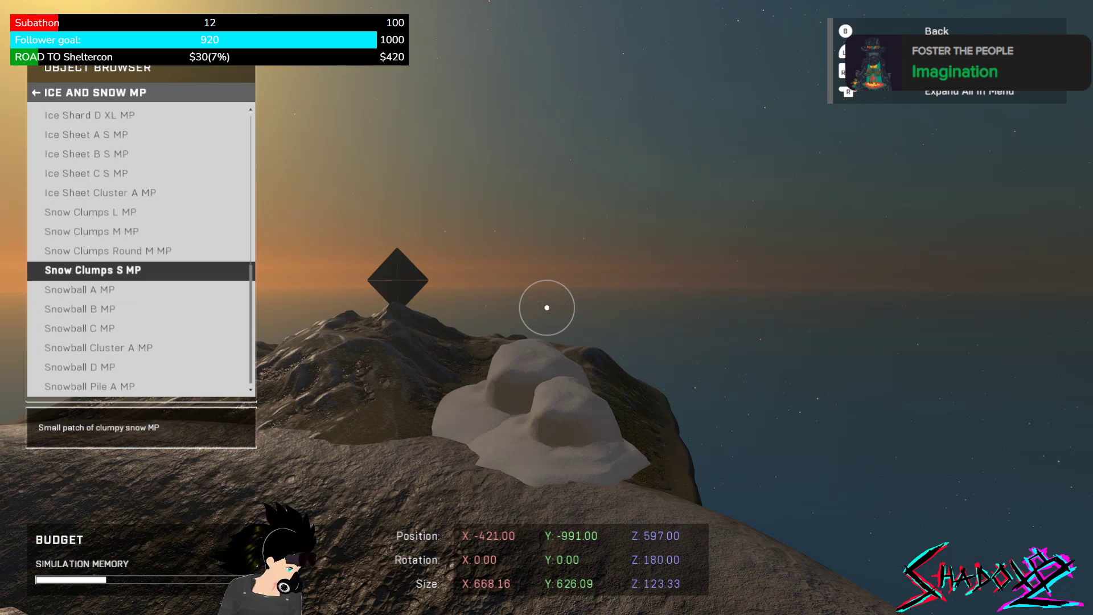
{"action": "key", "text": "Up"}
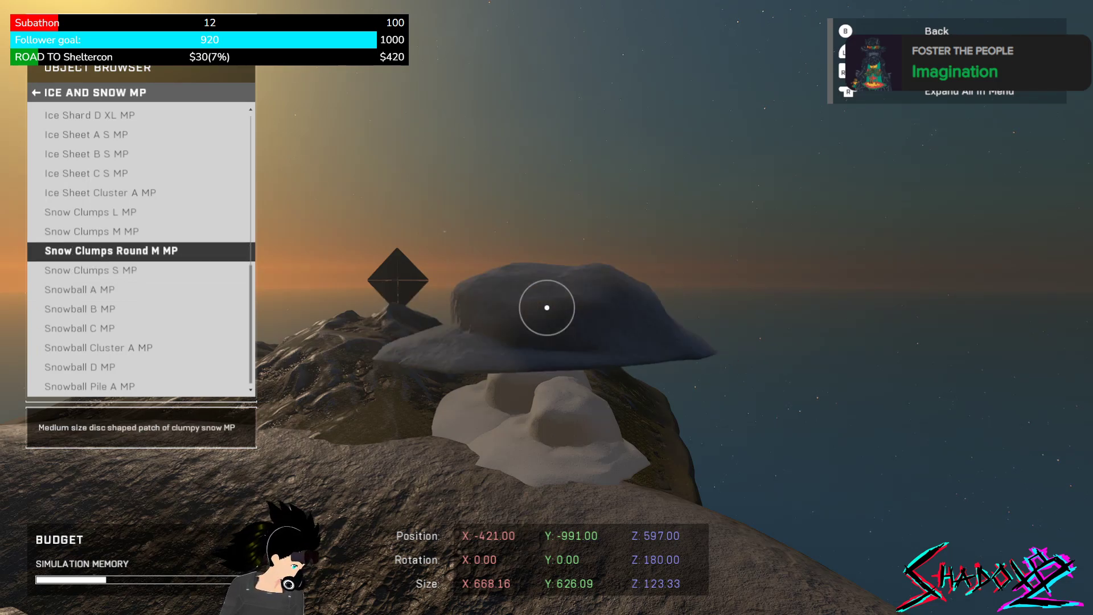
{"action": "key", "text": "Up"}
{"action": "key", "text": "Up"}
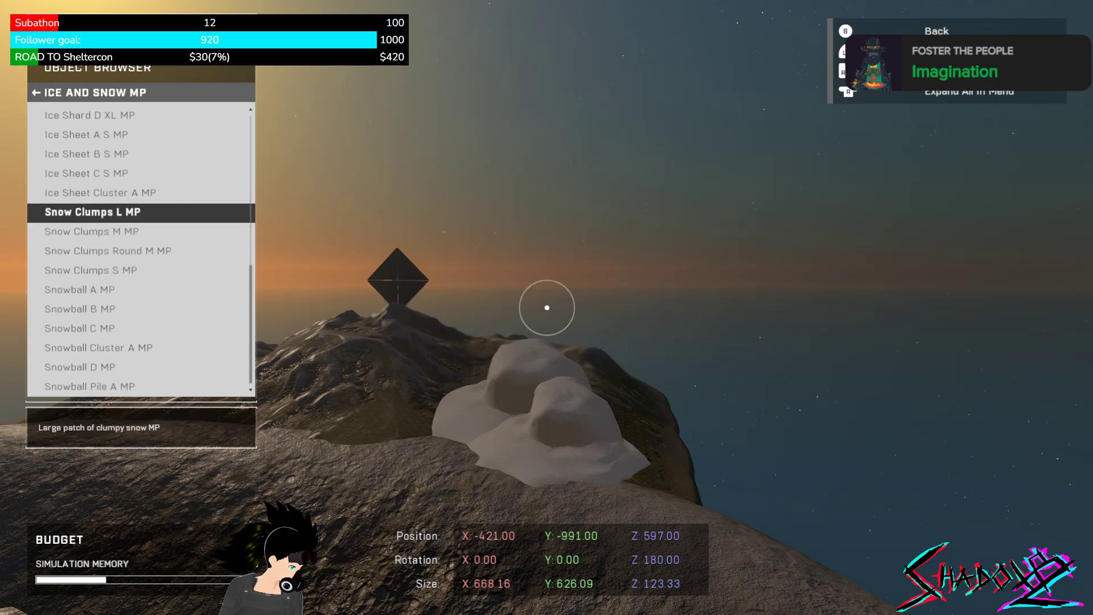
Try out a Snow Clumps L MP object above the two snow clumps, at about X -633, Y -523, Z 739, and remove it.
{"action": "key", "text": "Return"}
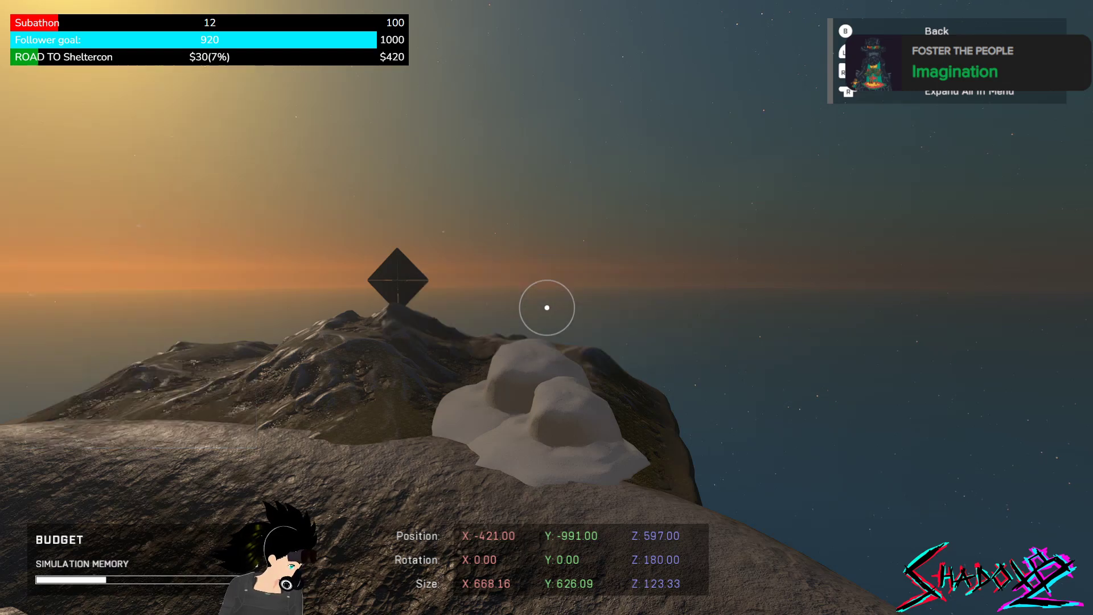
{"action": "key", "text": "Return"}
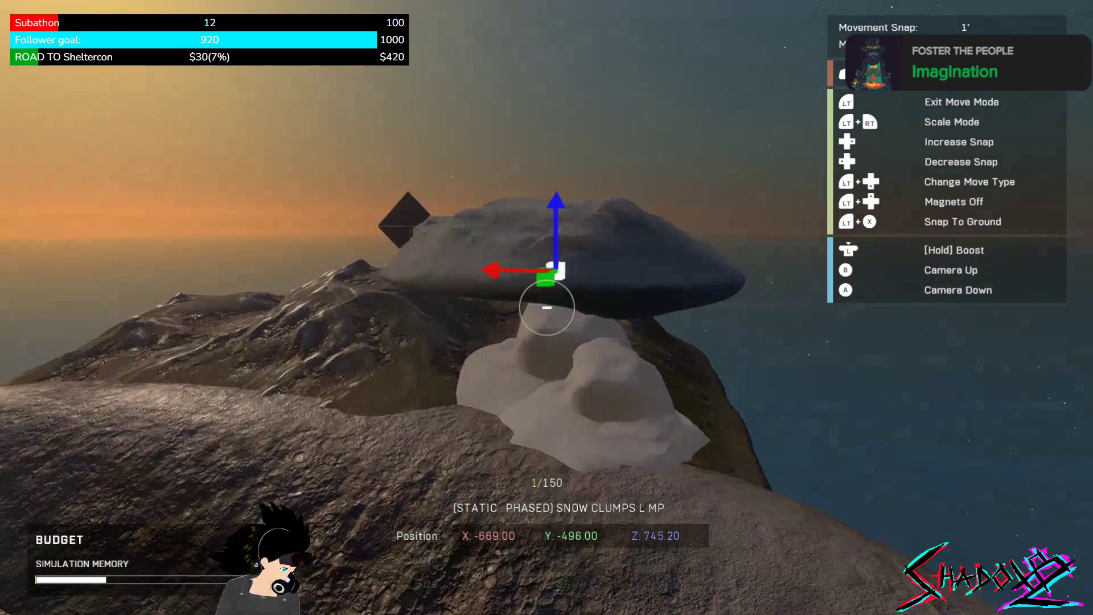
{"action": "key", "text": "Escape"}
{"action": "key", "text": "Return"}
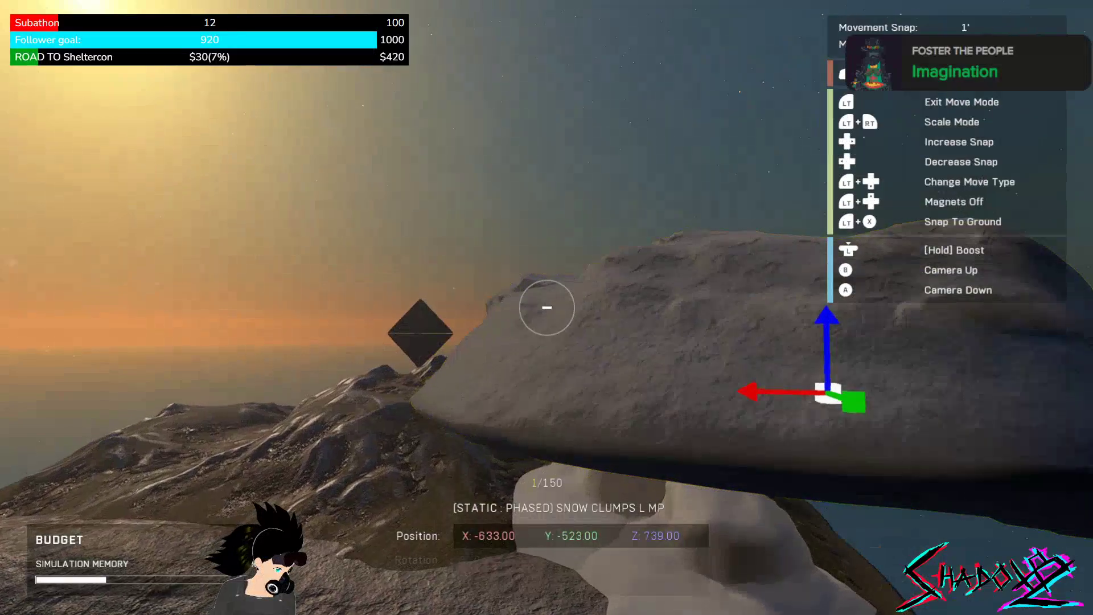
{"action": "key", "text": "Escape"}
{"action": "key", "text": "Escape"}
{"action": "key", "text": "w"}
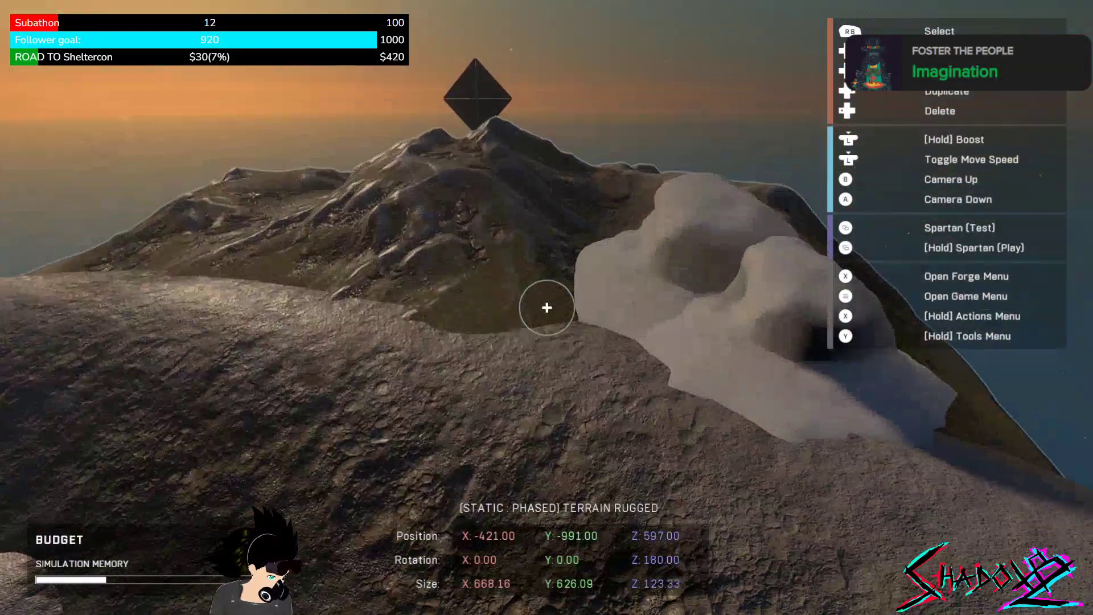
Select both snow clumps for rotating and set the rotation snap to 15°.
{"action": "key", "text": "s"}
{"action": "key", "text": "s"}
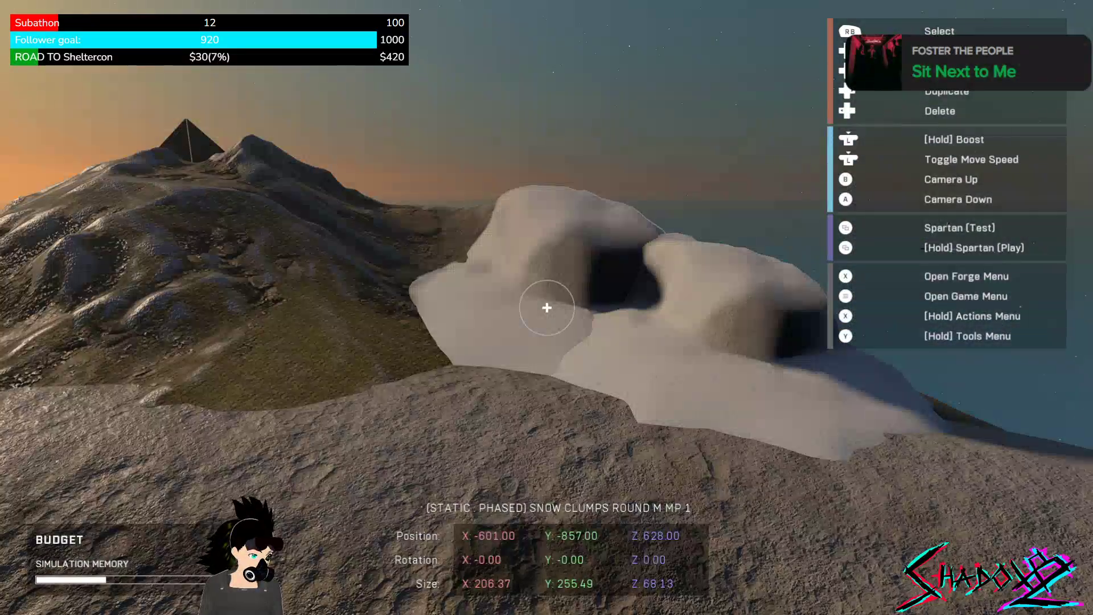
{"action": "left_click", "coordinate": [546, 308]}
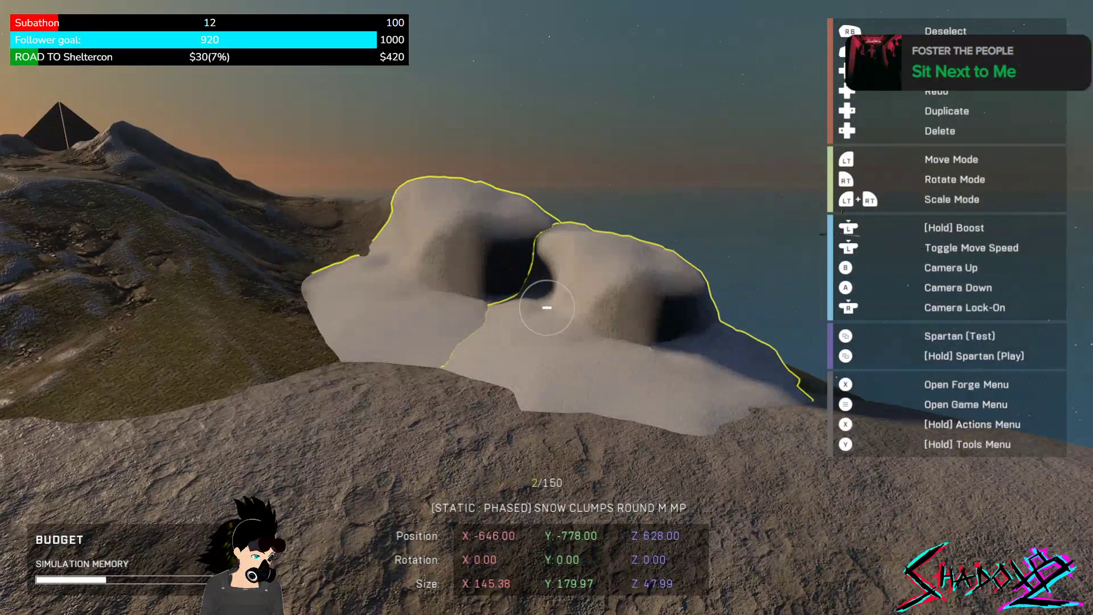
{"action": "key", "text": "ctrl+d"}
{"action": "key", "text": "r"}
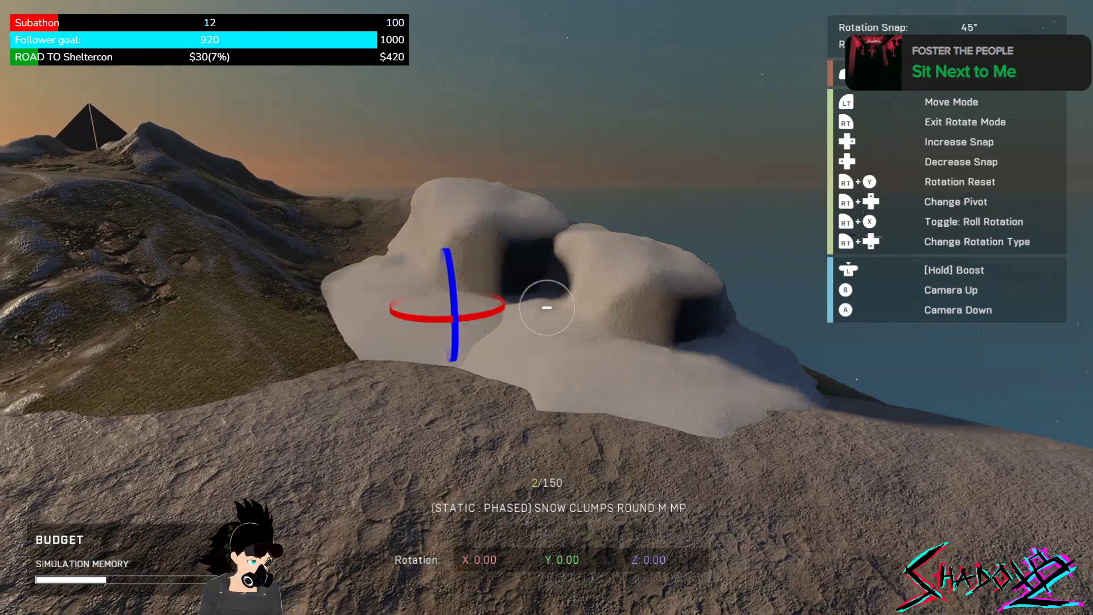
{"action": "key", "text": "r"}
{"action": "key", "text": "r"}
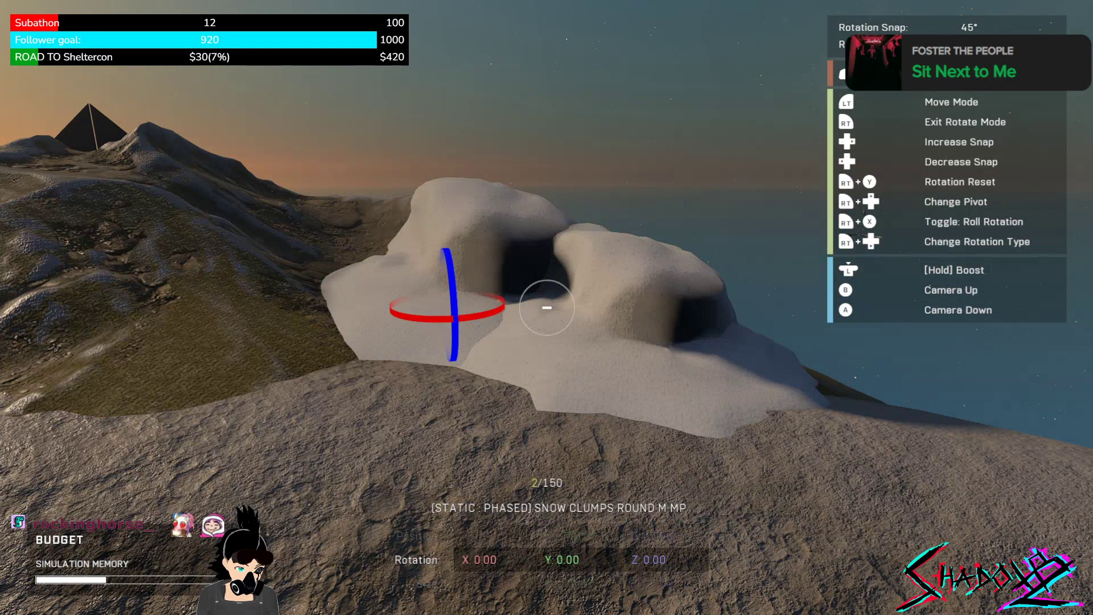
{"action": "key", "text": "Left"}
{"action": "key", "text": "Down"}
{"action": "key", "text": "Right"}
{"action": "key", "text": "Left"}
{"action": "key", "text": "Right"}
Try tilting the two selected snow clumps to X 15.
{"action": "key", "text": "Escape"}
{"action": "key", "text": "r"}
{"action": "key", "text": "Right"}
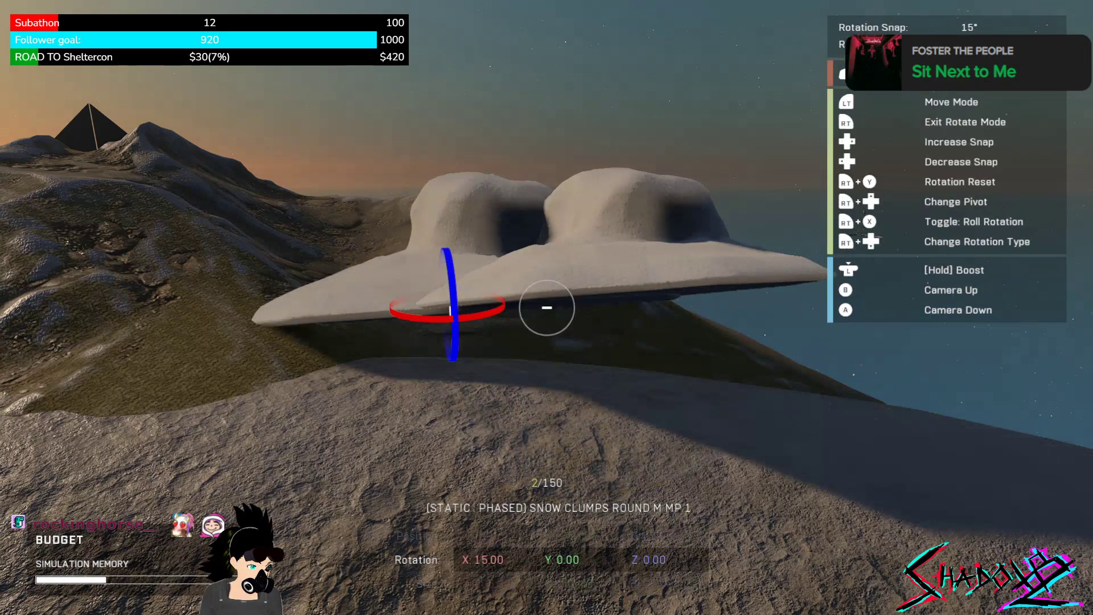
{"action": "key", "text": "Left"}
{"action": "key", "text": "Escape"}
Rotate both snow clumps about the vertical axis to Z -15 and shift them to about X -648, Y -776, Z 627.
{"action": "key", "text": "r"}
{"action": "key", "text": "Right"}
{"action": "key", "text": "Escape"}
{"action": "key", "text": "g"}
{"action": "key", "text": "Left"}
{"action": "key", "text": "a"}
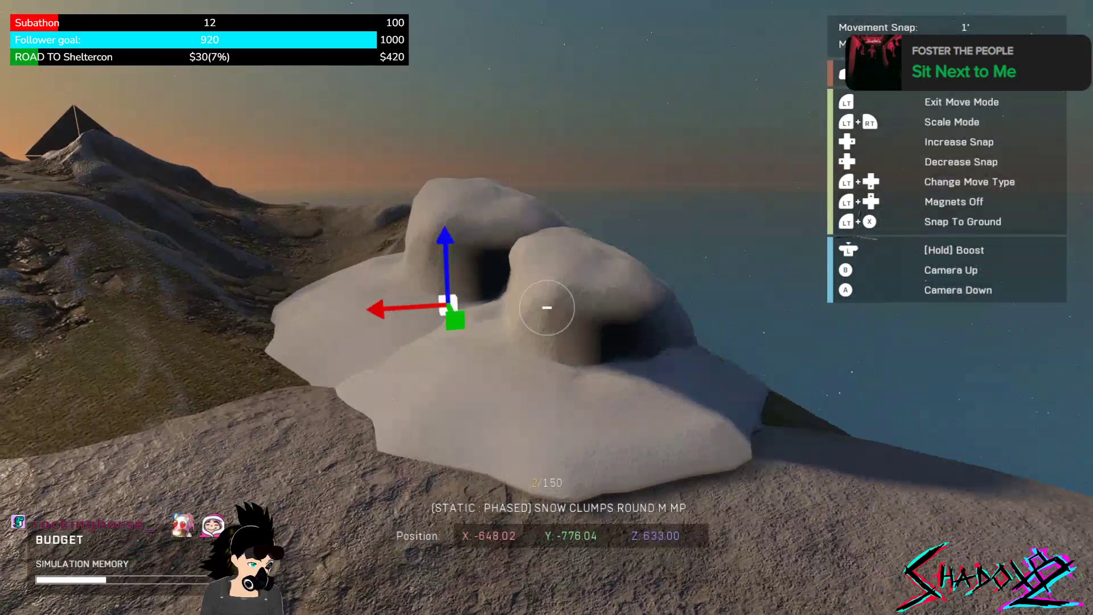
{"action": "key", "text": "Escape"}
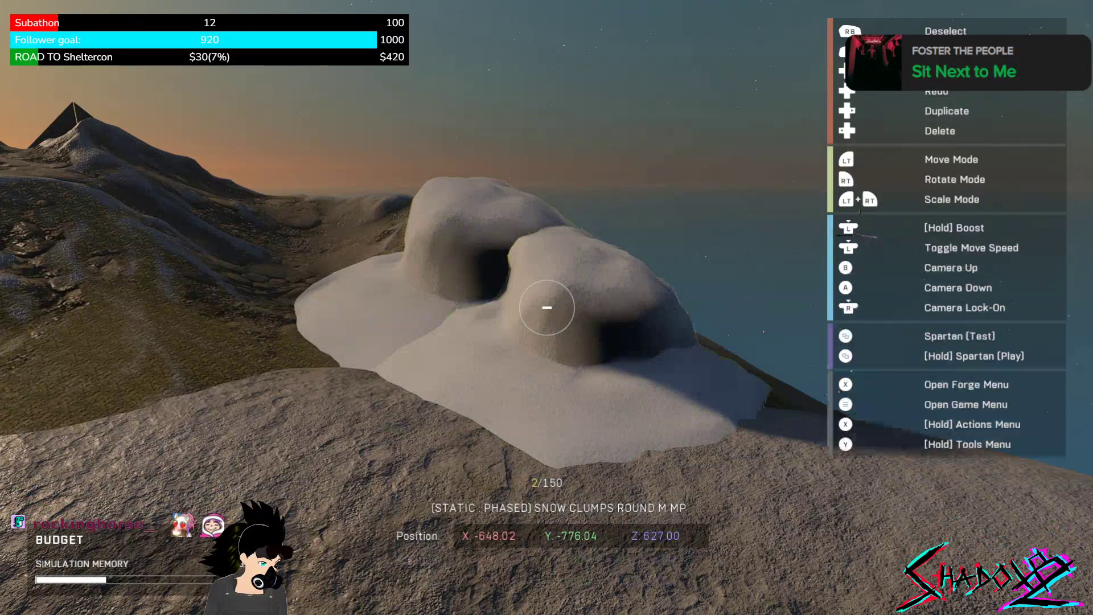
Duplicate the pair of snow clumps and move the copies beside the originals, to about X -533, Y -816, Z 611.
{"action": "key", "text": "ctrl"}
{"action": "left_click", "coordinate": [547, 307]}
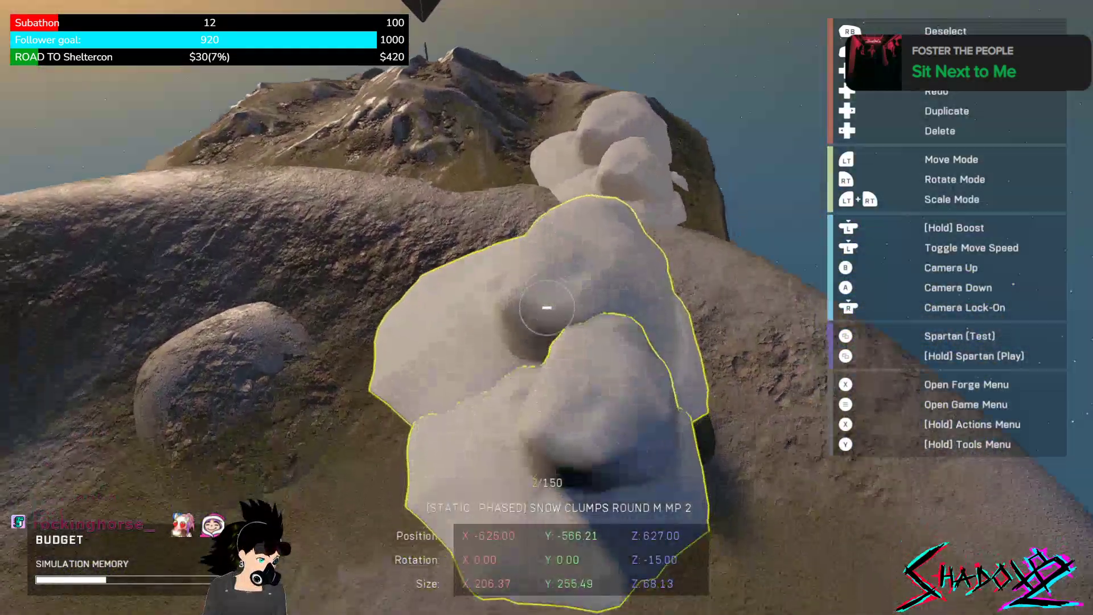
{"action": "right_click", "coordinate": [546, 308]}
{"action": "key", "text": "w"}
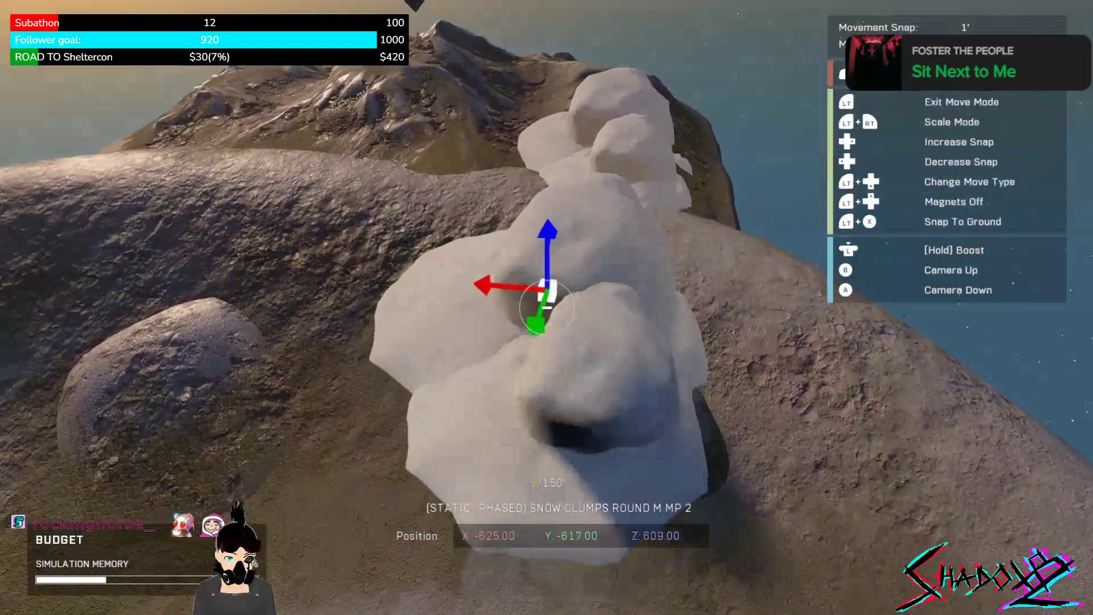
{"action": "key", "text": "d"}
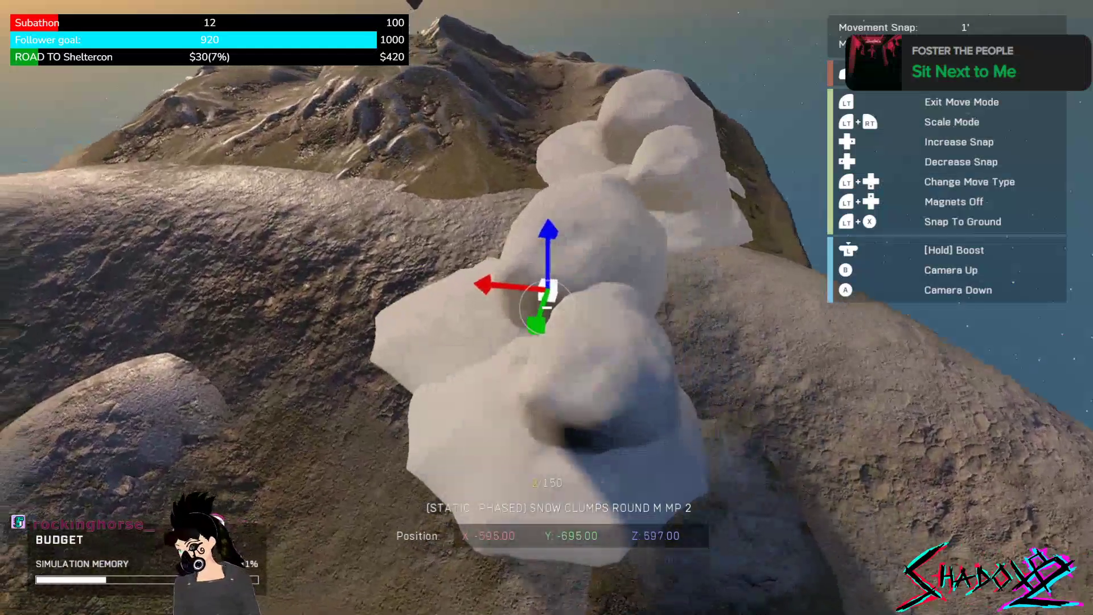
{"action": "key", "text": "d"}
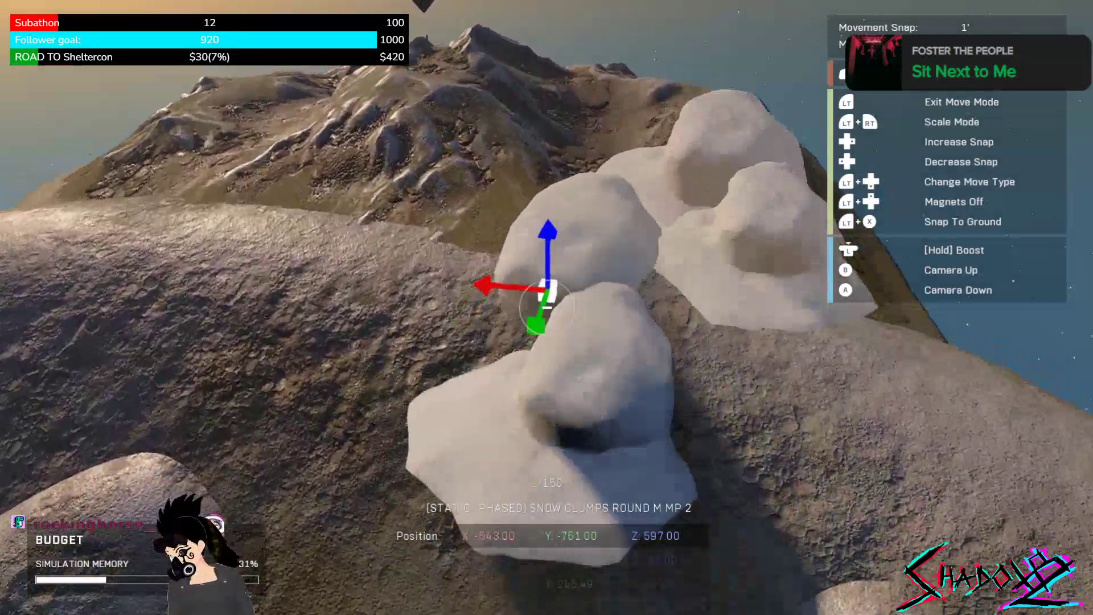
{"action": "key", "text": "d"}
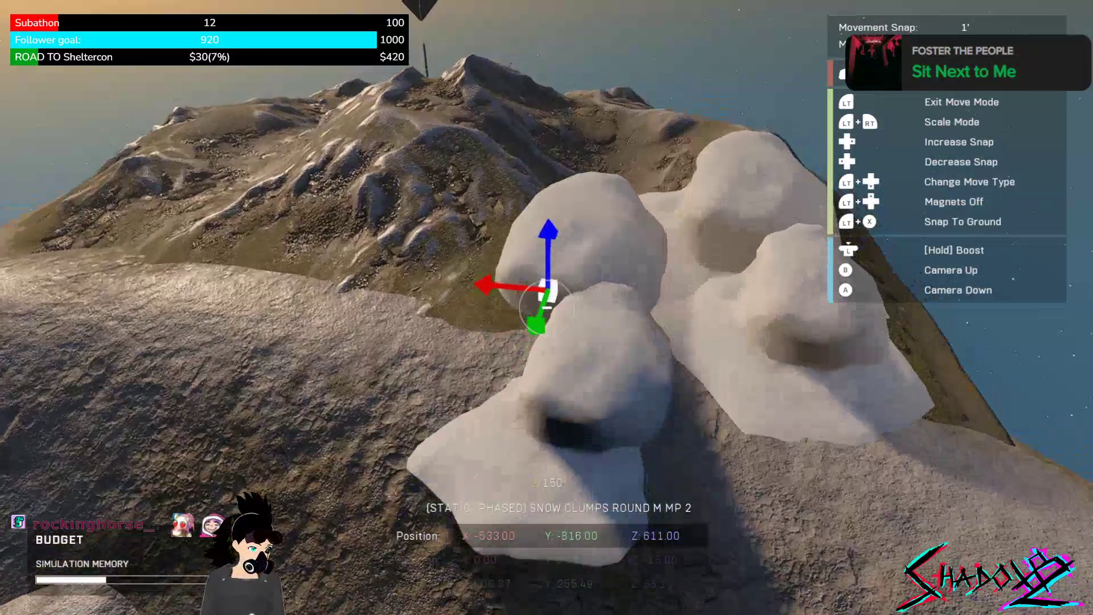
Turn the duplicated pair about its vertical axis to Z 165 and raise it at about X -529, Y -816.
{"action": "left_click", "coordinate": [546, 308]}
{"action": "key", "text": "r"}
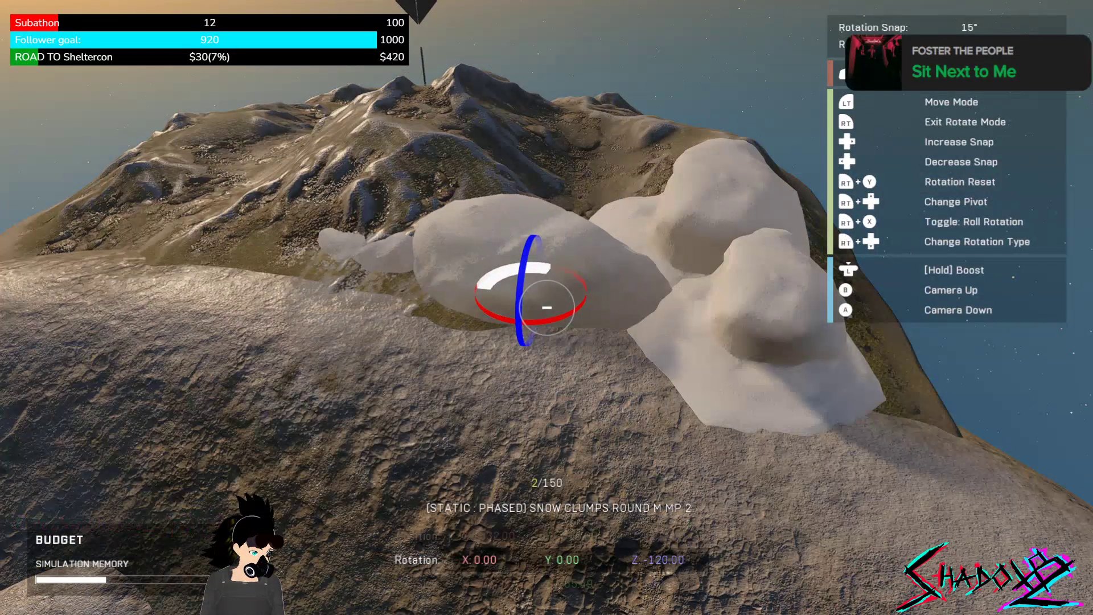
{"action": "key", "text": "r"}
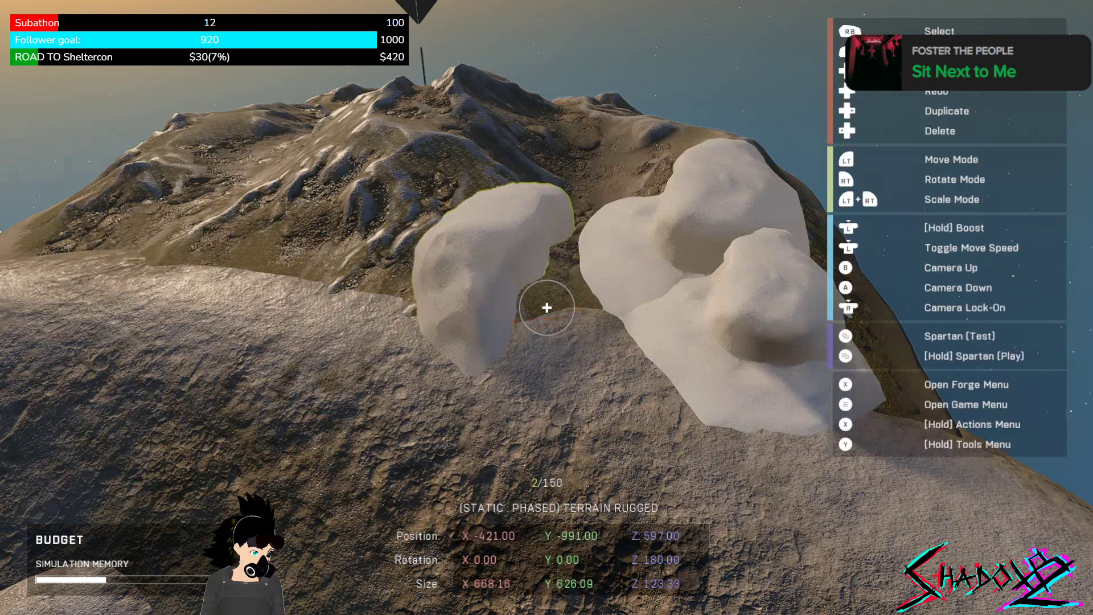
{"action": "key", "text": "g"}
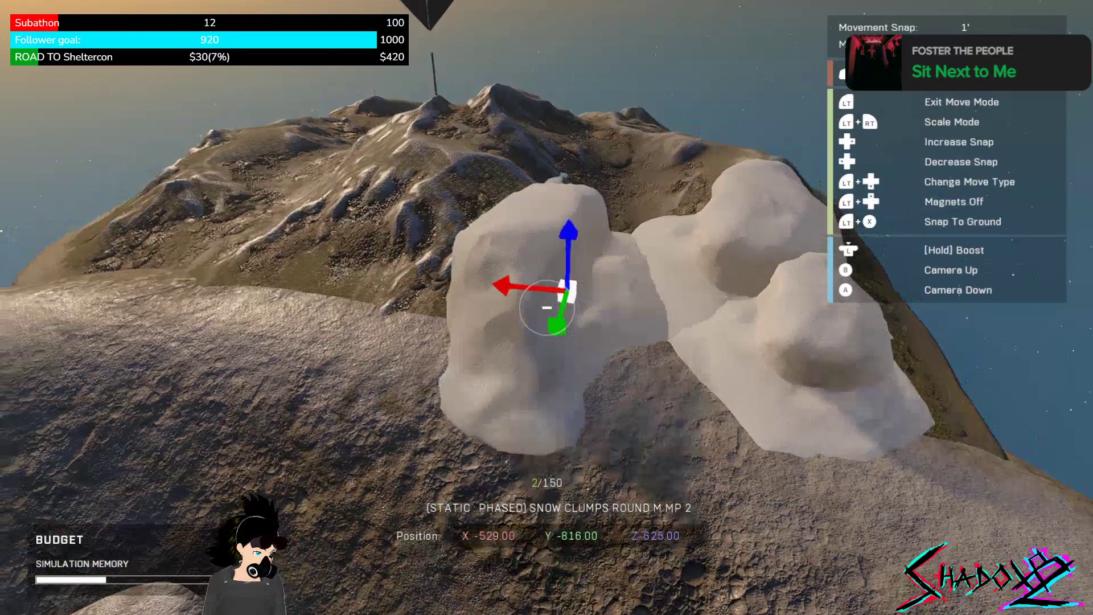
{"action": "key", "text": "r"}
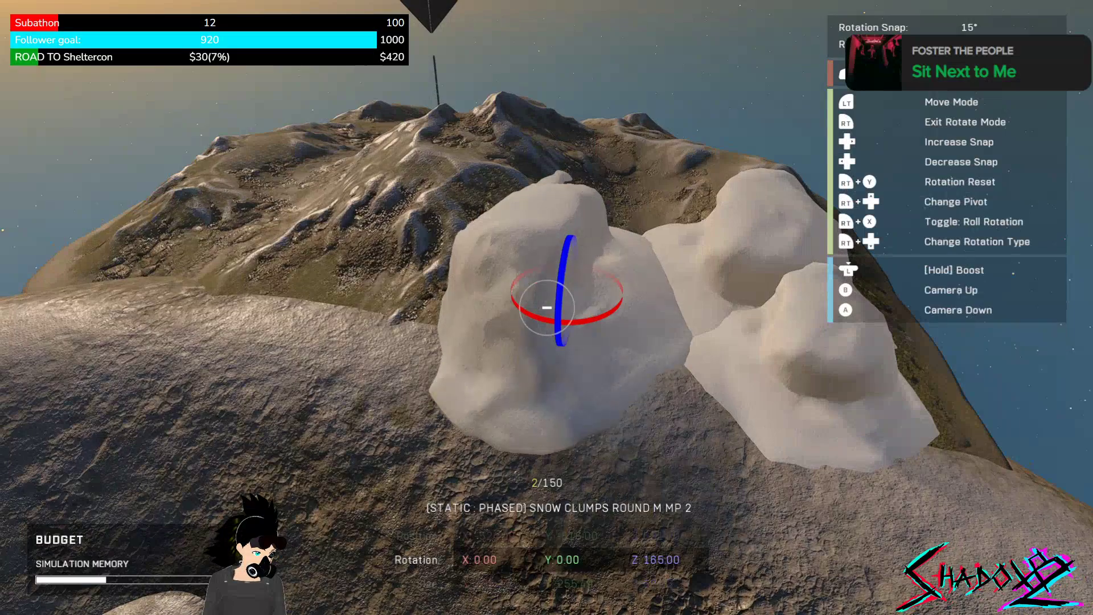
Move the duplicated pair to about X -503, Y -828, Z 633 and rotate it to Z 150.
{"action": "key", "text": "r"}
{"action": "key", "text": "g"}
{"action": "key", "text": "w"}
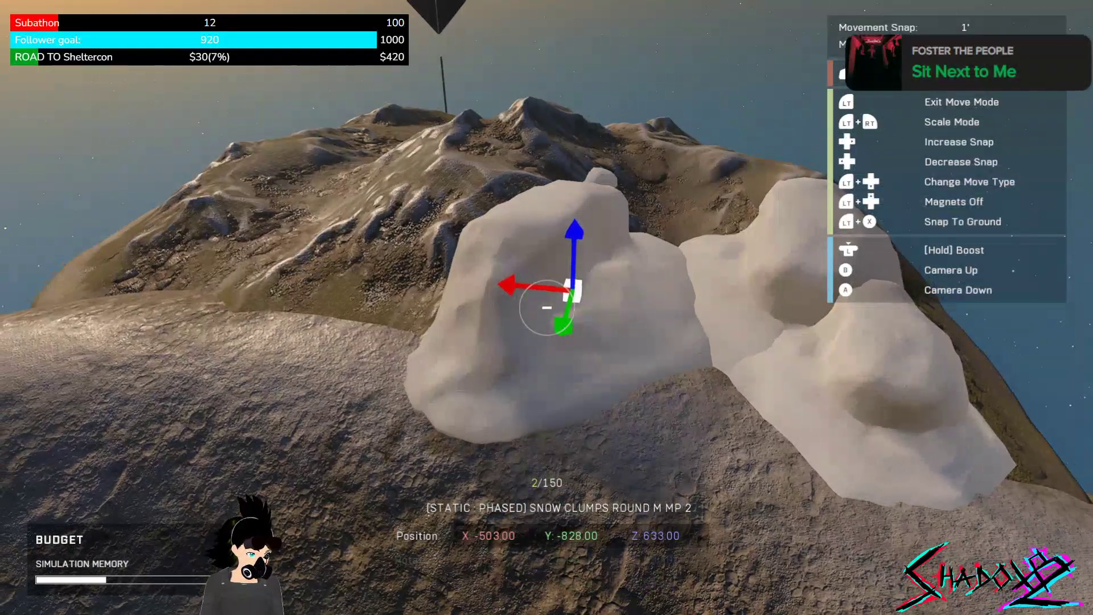
{"action": "key", "text": "r"}
{"action": "key", "text": "r"}
{"action": "key", "text": "t"}
{"action": "key", "text": "t"}
{"action": "key", "text": "t"}
{"action": "key", "text": "w"}
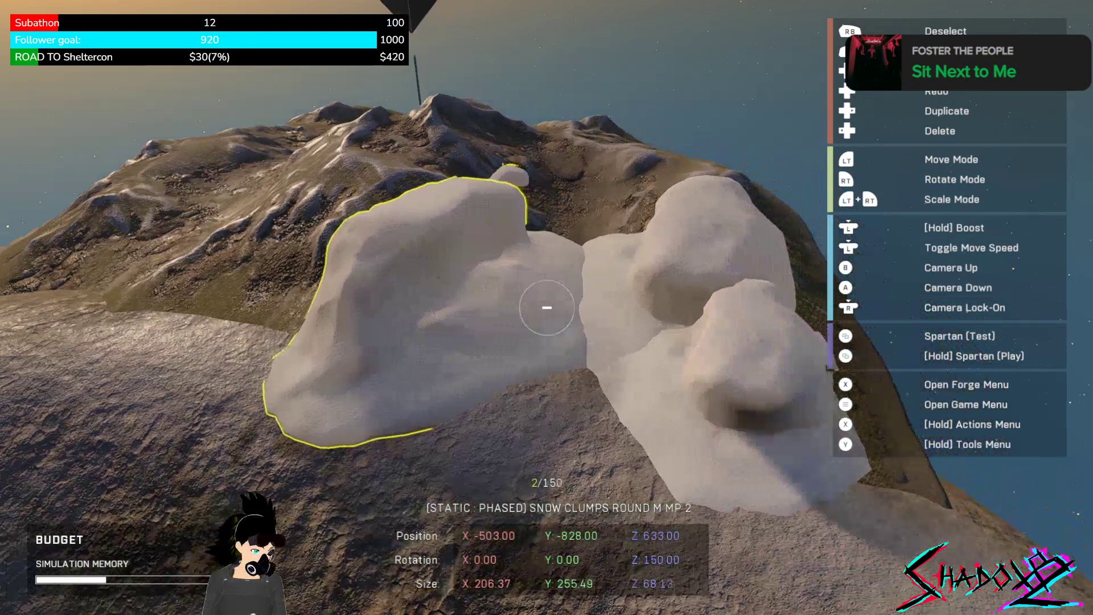
Inspect the duplicated pair's fit against the originals and shift it to about X -503, Y -840, Z 635.
{"action": "key", "text": "s"}
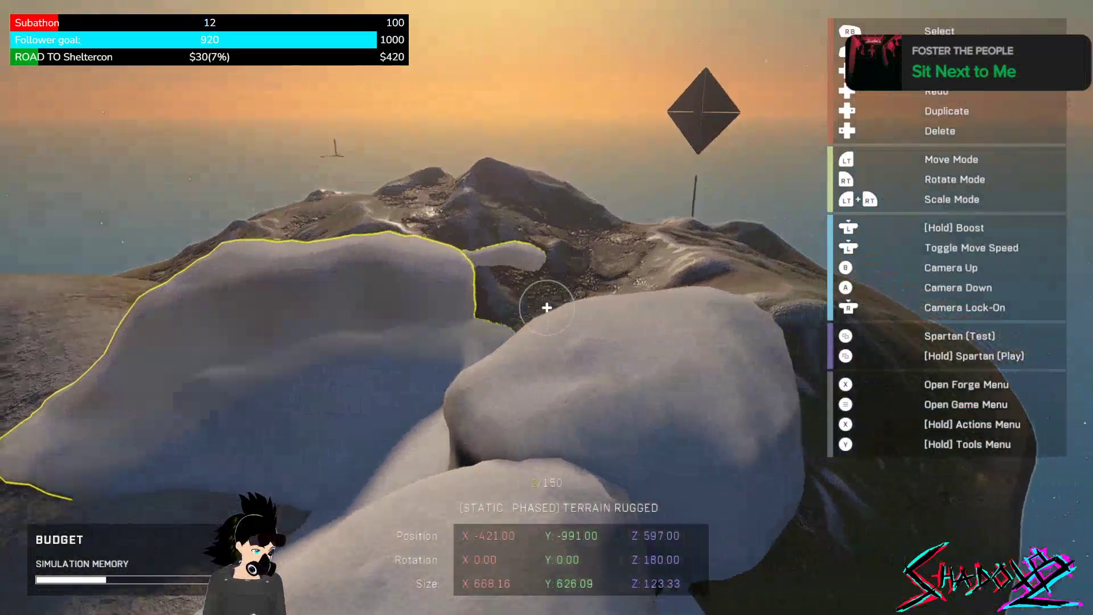
{"action": "key", "text": "d"}
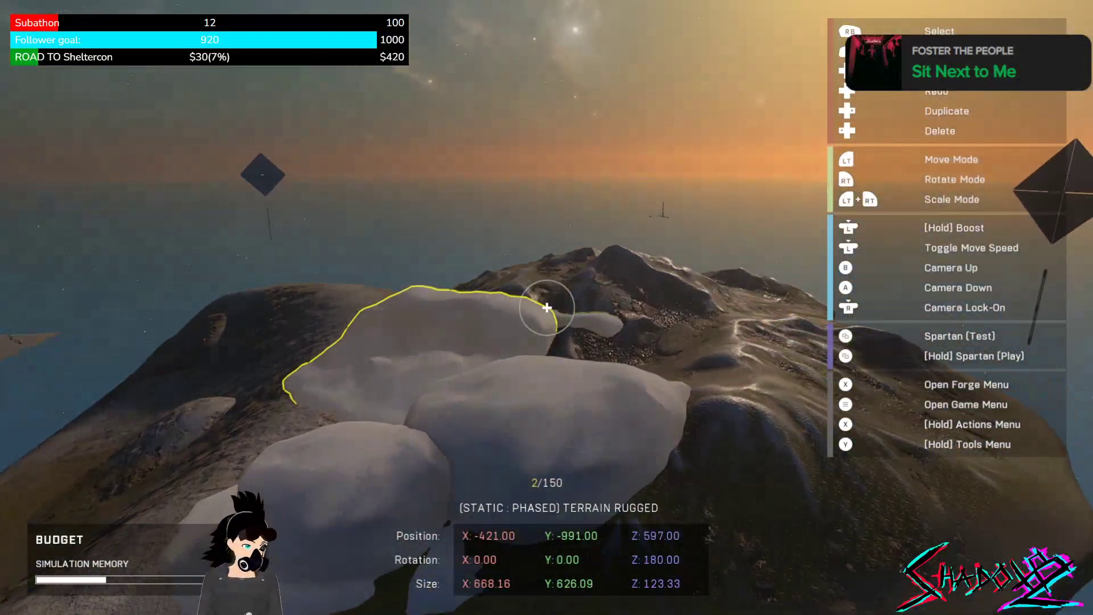
{"action": "key", "text": "w"}
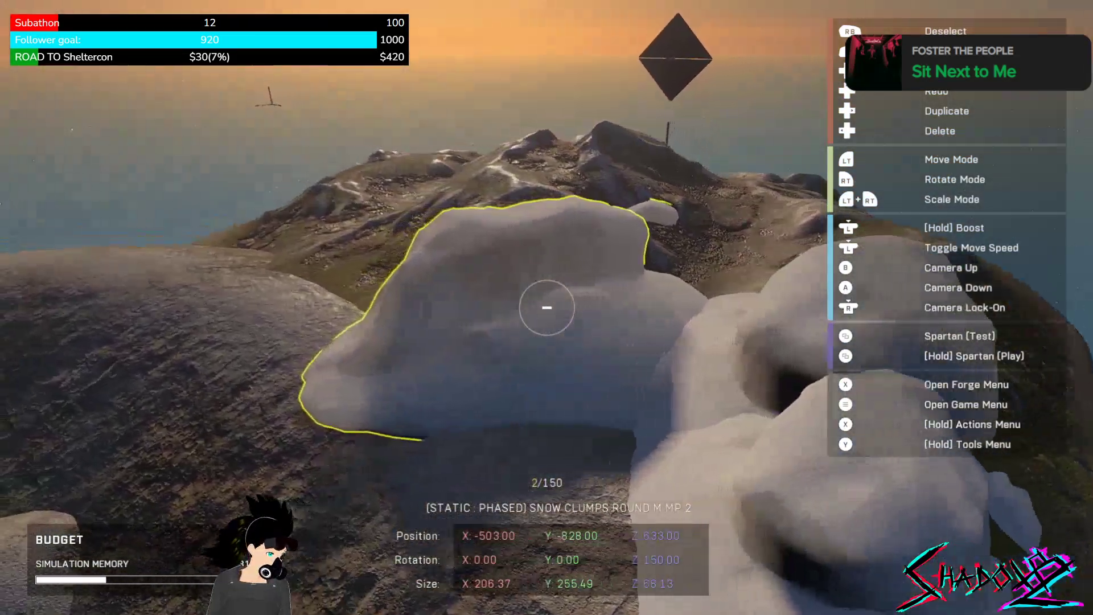
{"action": "left_click", "coordinate": [547, 307]}
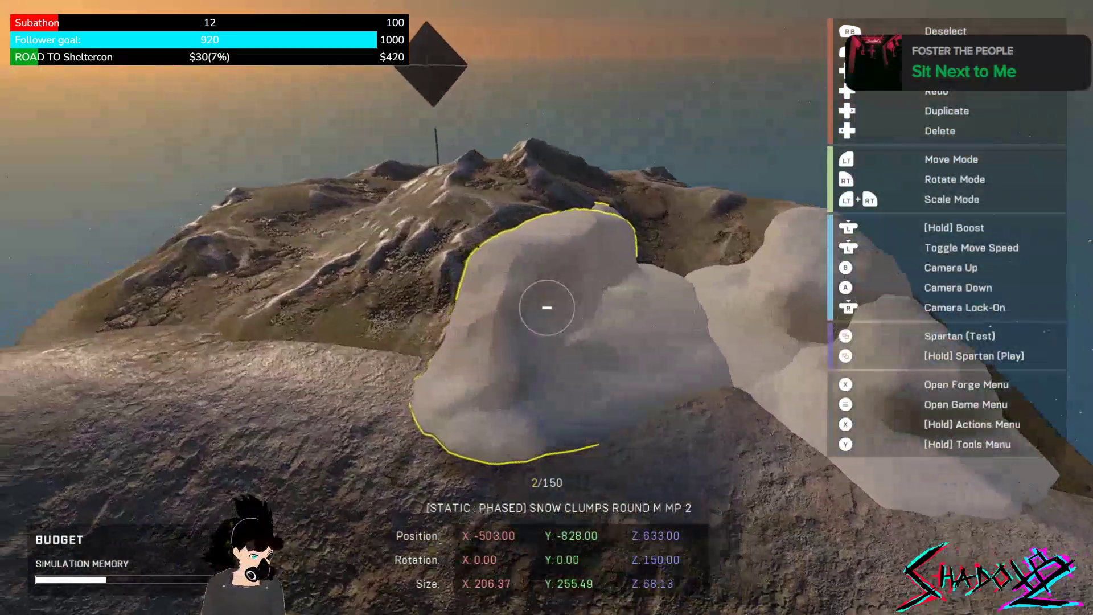
{"action": "right_click", "coordinate": [546, 307]}
{"action": "key", "text": "w"}
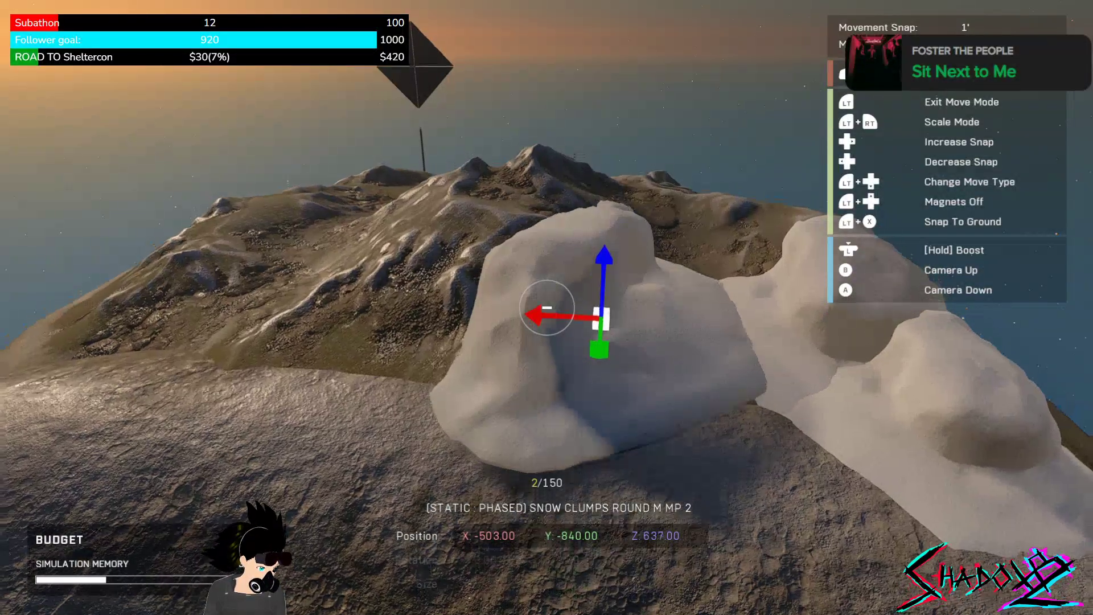
{"action": "key", "text": "q"}
{"action": "key", "text": "e"}
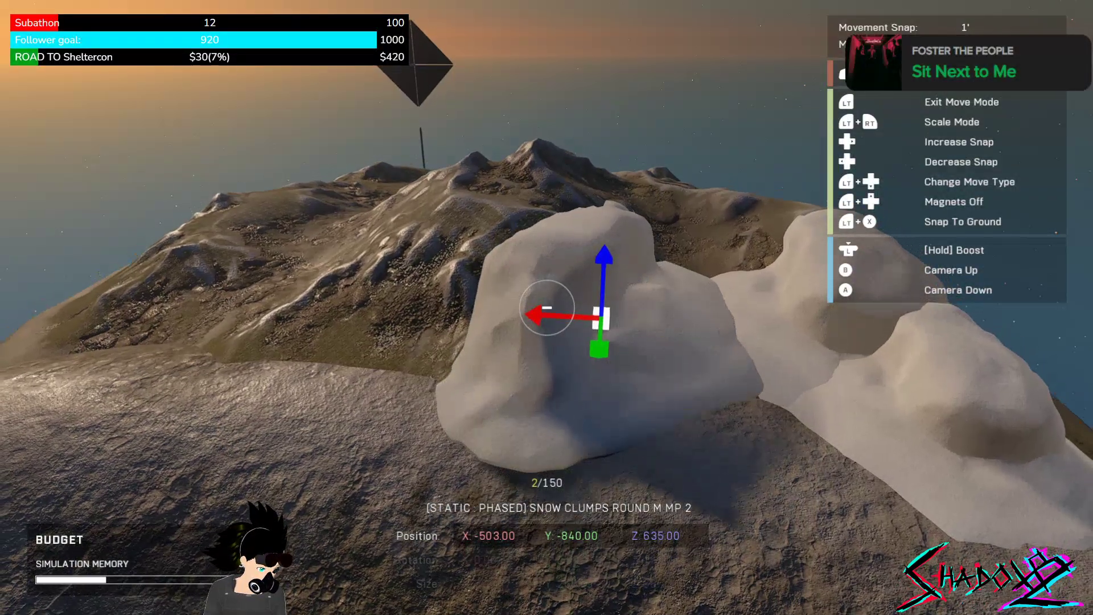
{"action": "right_click", "coordinate": [547, 308]}
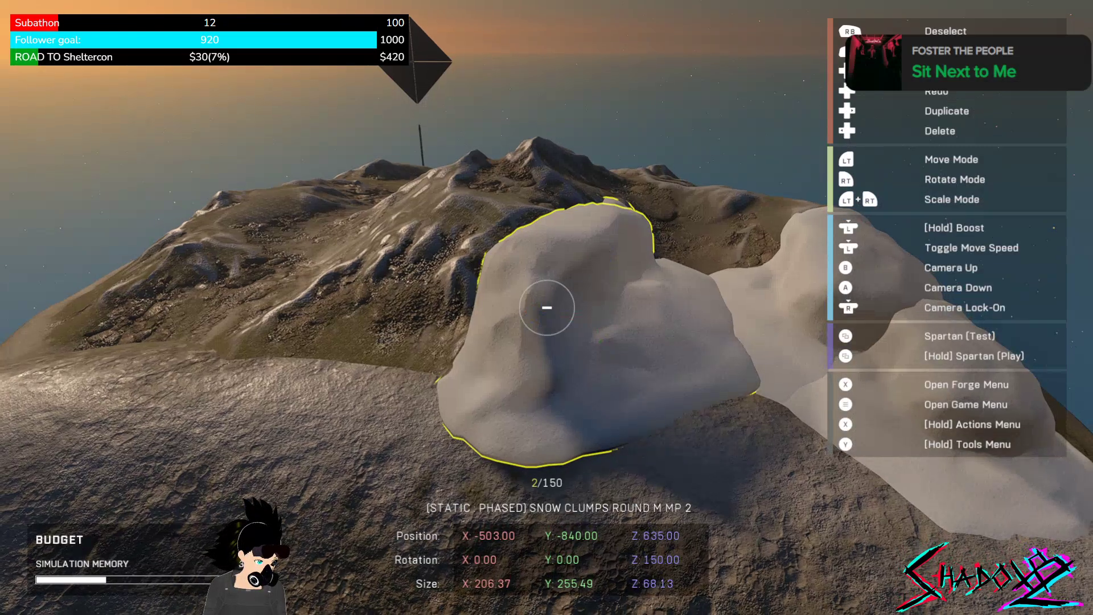
Deselect the larger duplicated snow clump and make another copy of only the smaller one.
{"action": "key", "text": "w"}
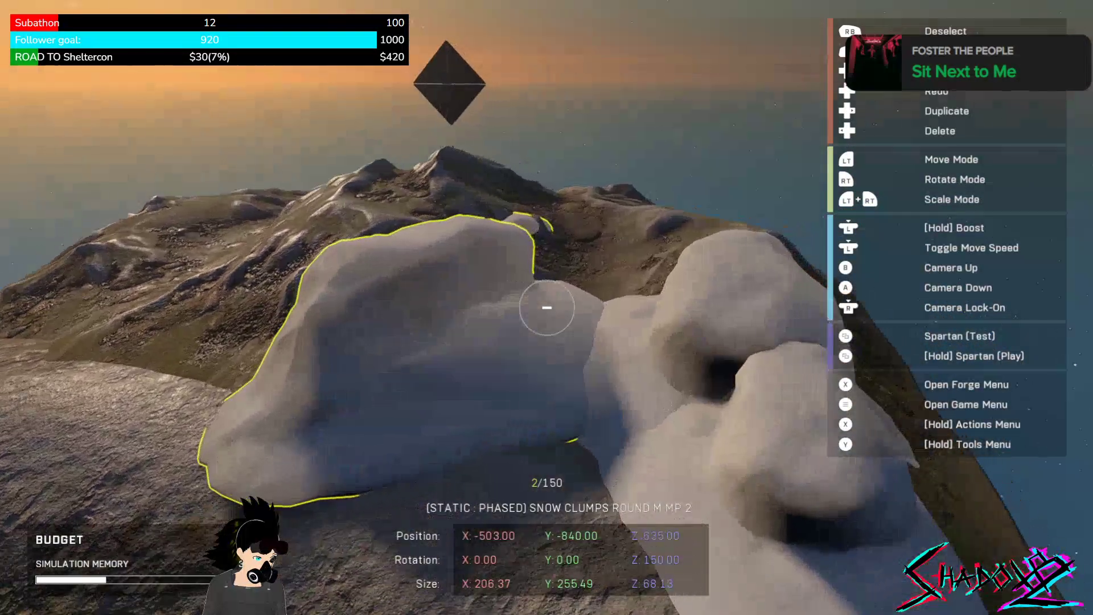
{"action": "right_click", "coordinate": [547, 308]}
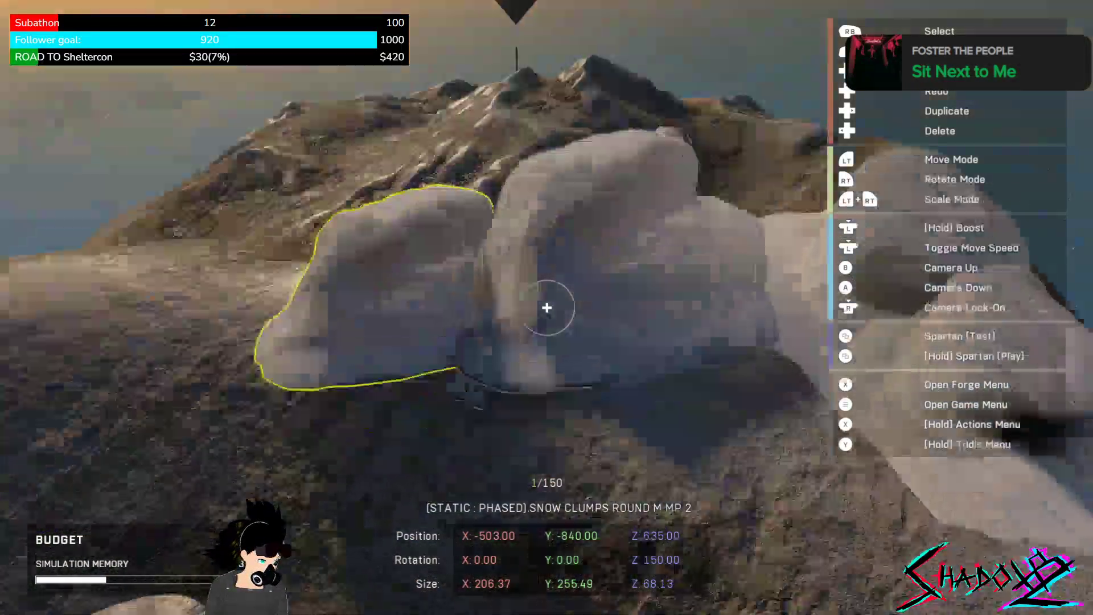
{"action": "left_click", "coordinate": [547, 307]}
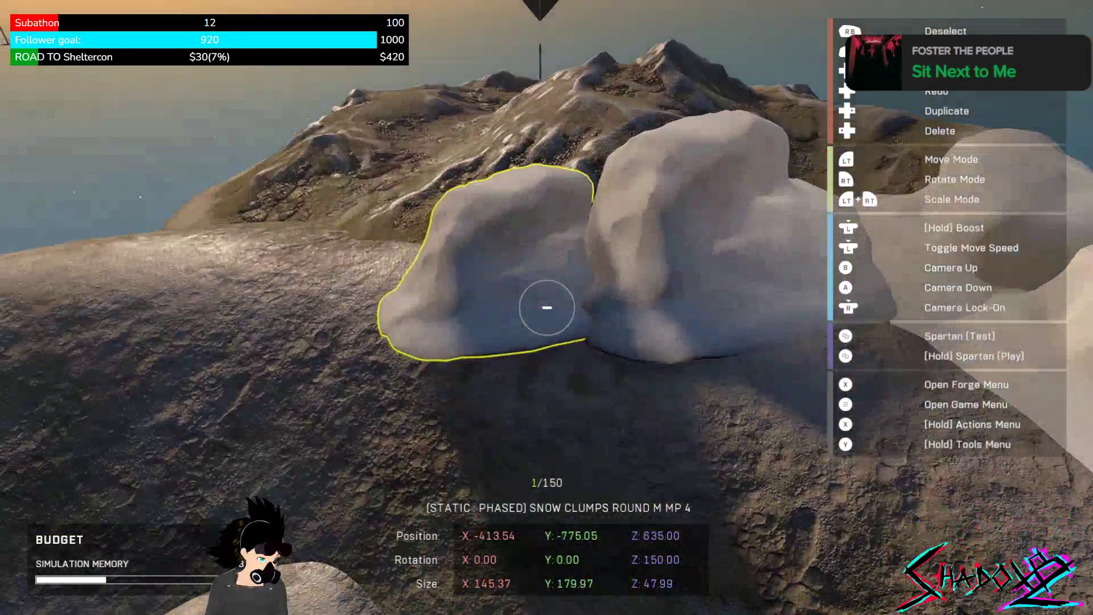
Tilt the small copy to about X 35, Y 30, Z -145 and move it to about X -436, Y -709, Z 611.
{"action": "key", "text": "r"}
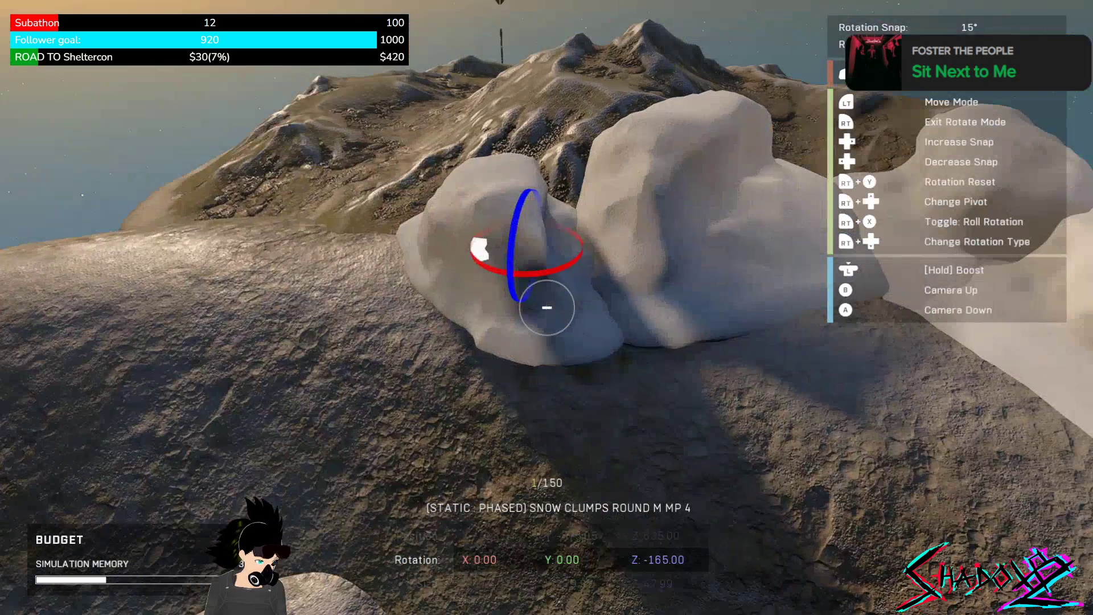
{"action": "key", "text": "r"}
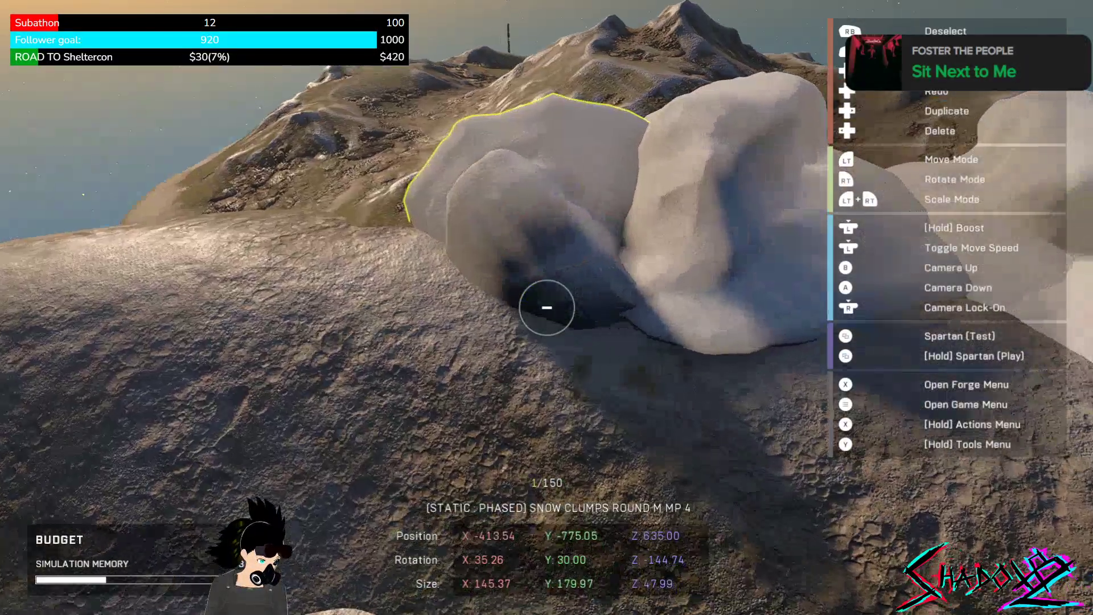
{"action": "key", "text": "g"}
{"action": "key", "text": "g"}
{"action": "key", "text": "g"}
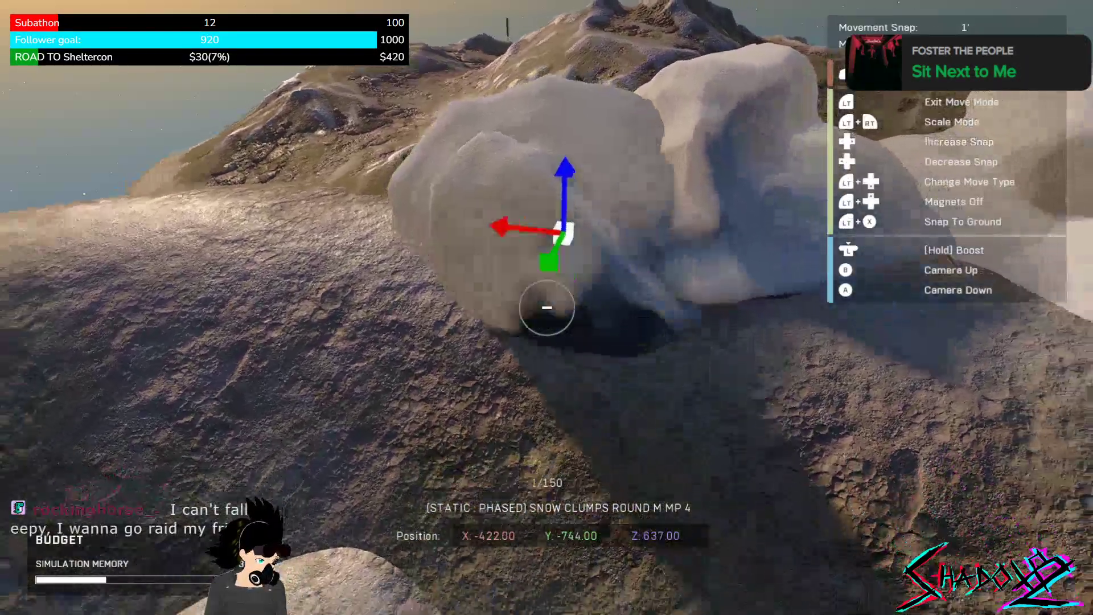
{"action": "key", "text": "g"}
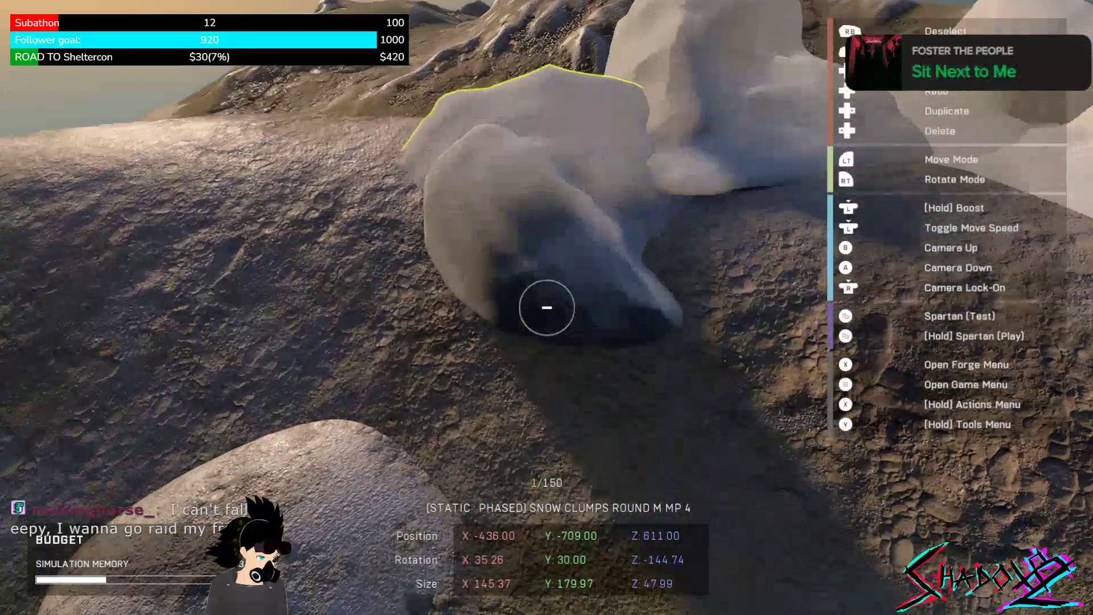
Rotate the small copy to about X 22, Y 21, Z -139 and move it to about X -492, Y -715, Z 611.
{"action": "key", "text": "r"}
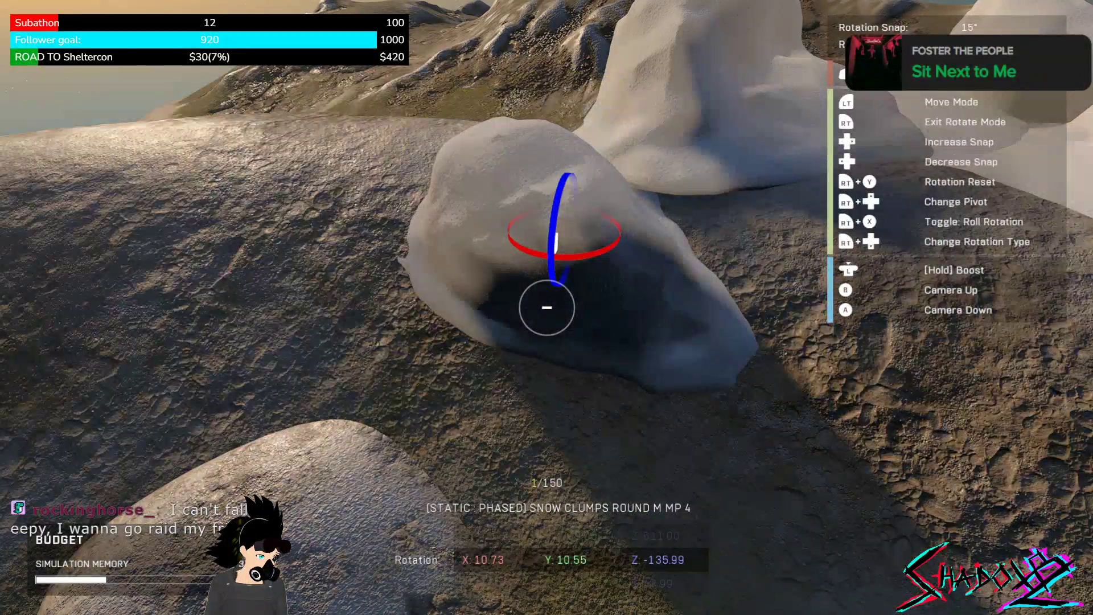
{"action": "key", "text": "g"}
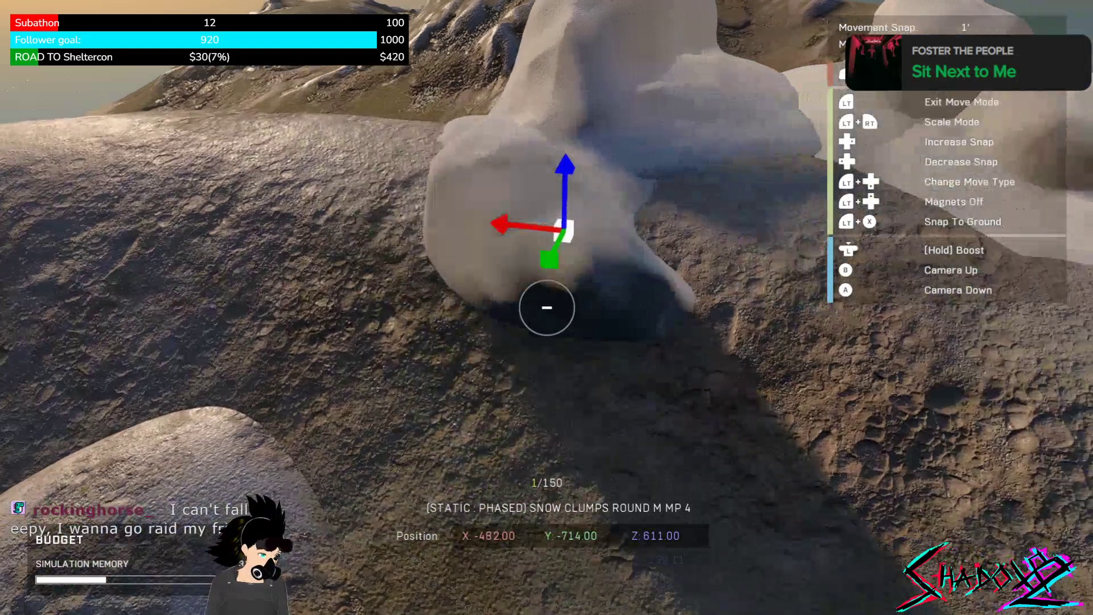
{"action": "key", "text": "d"}
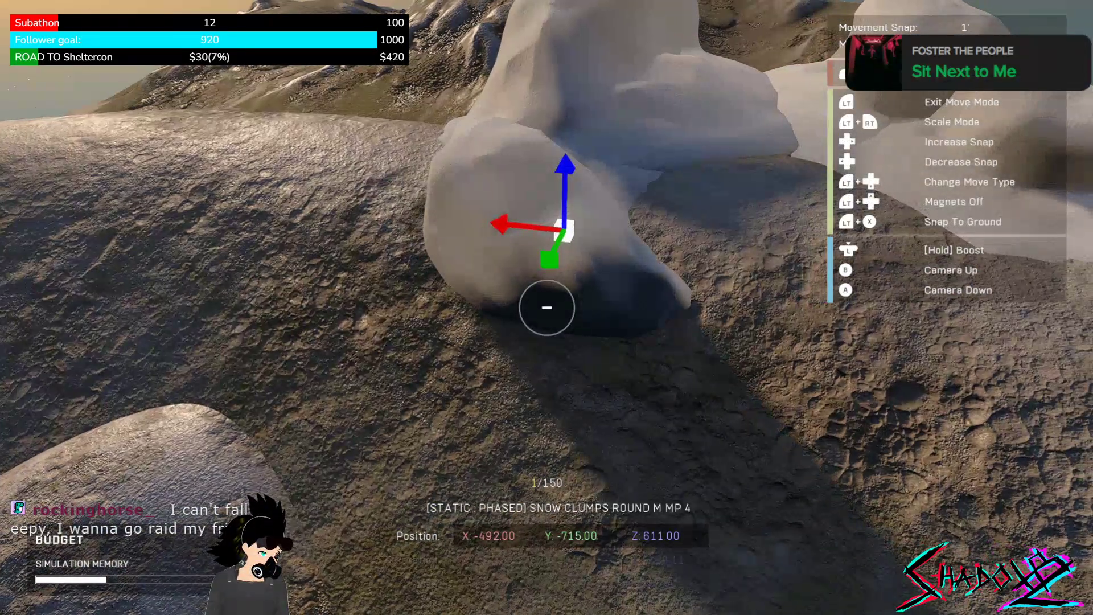
{"action": "key", "text": "t"}
{"action": "key", "text": "Escape"}
{"action": "key", "text": "s"}
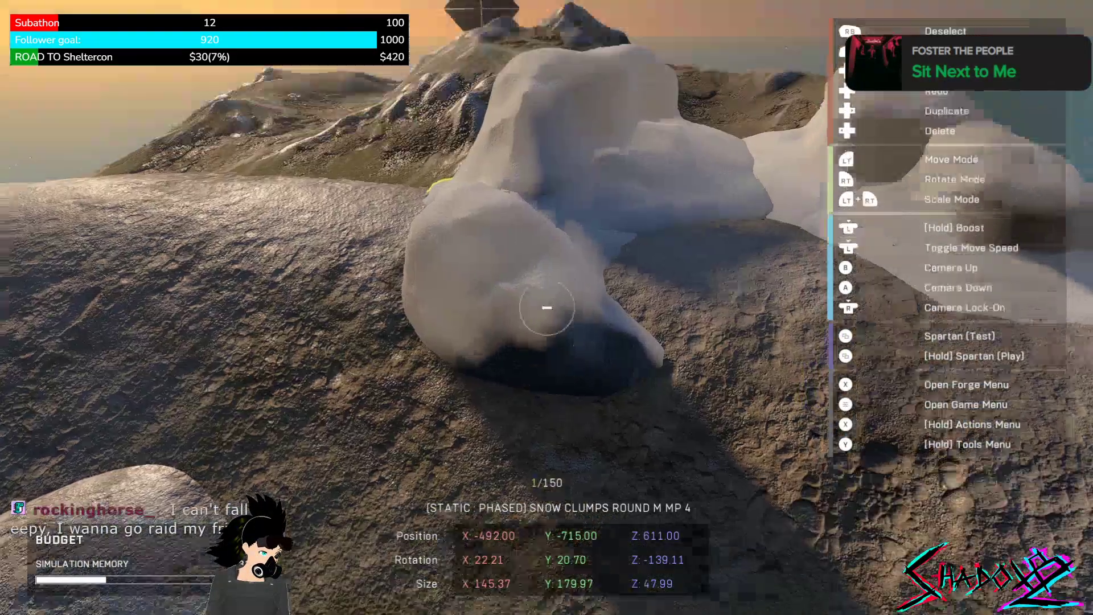
Open the small snow clump copy for another rotation adjustment.
{"action": "key", "text": "r"}
{"action": "key", "text": "r"}
{"action": "key", "text": "r"}
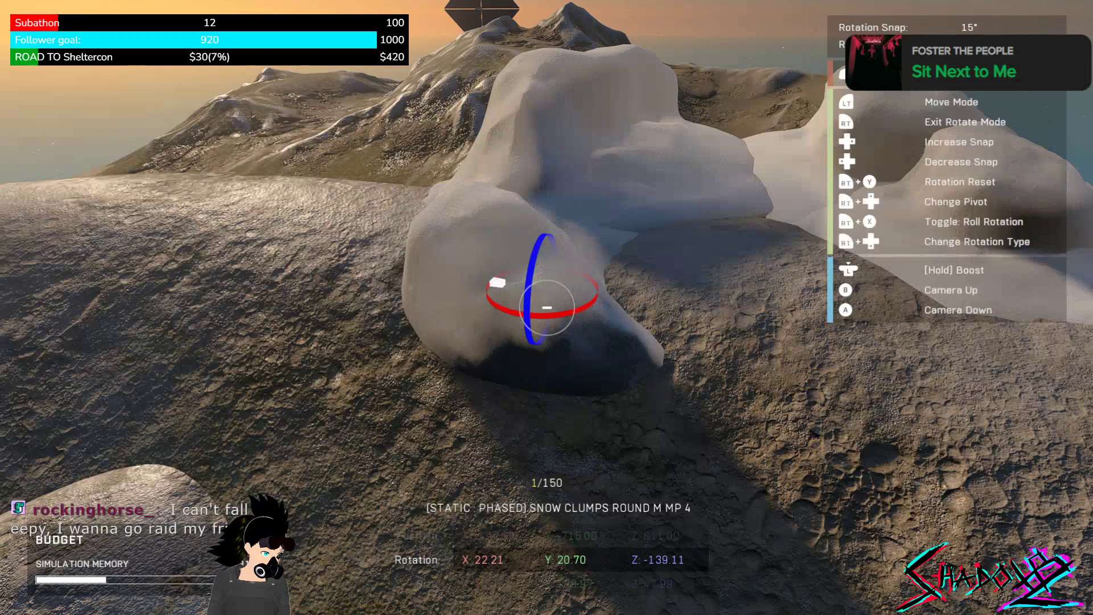